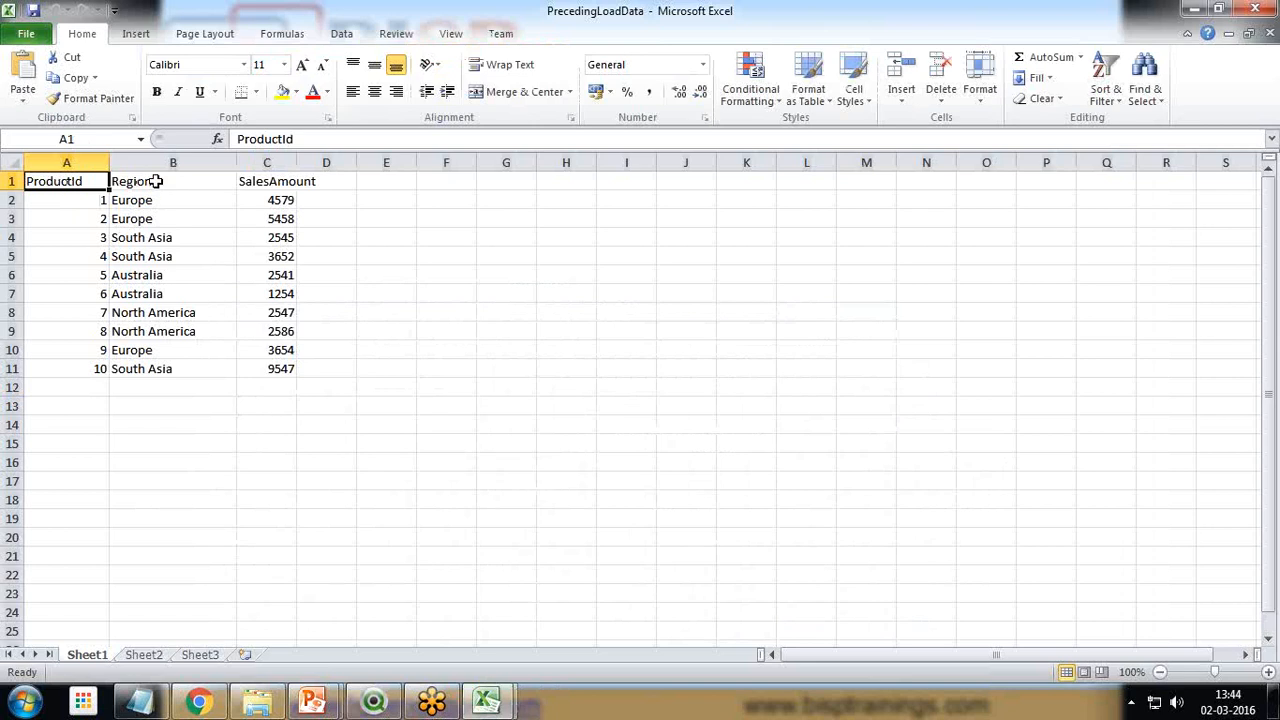
Review the Region and SalesAmount columns of the product sales data on Sheet1
{"action": "left_click", "coordinate": [157, 182]}
{"action": "left_click", "coordinate": [273, 182]}
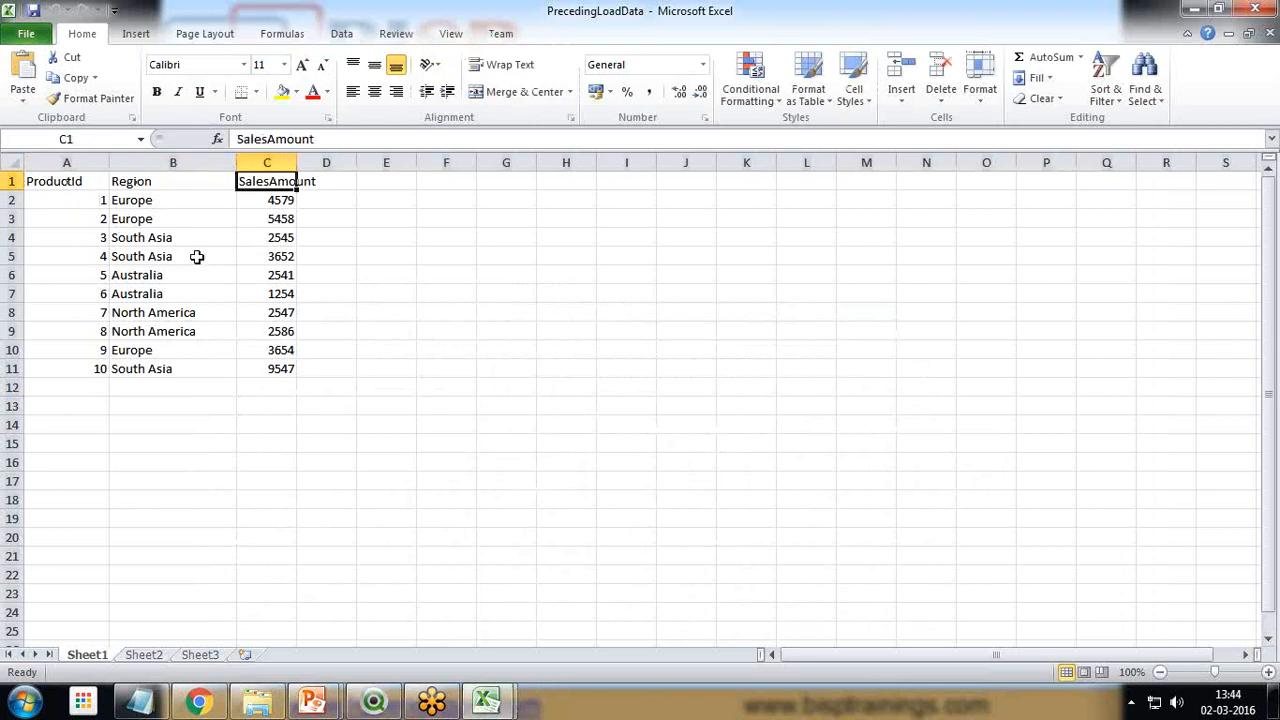
{"action": "left_click_drag", "start_coordinate": [143, 200], "coordinate": [143, 338]}
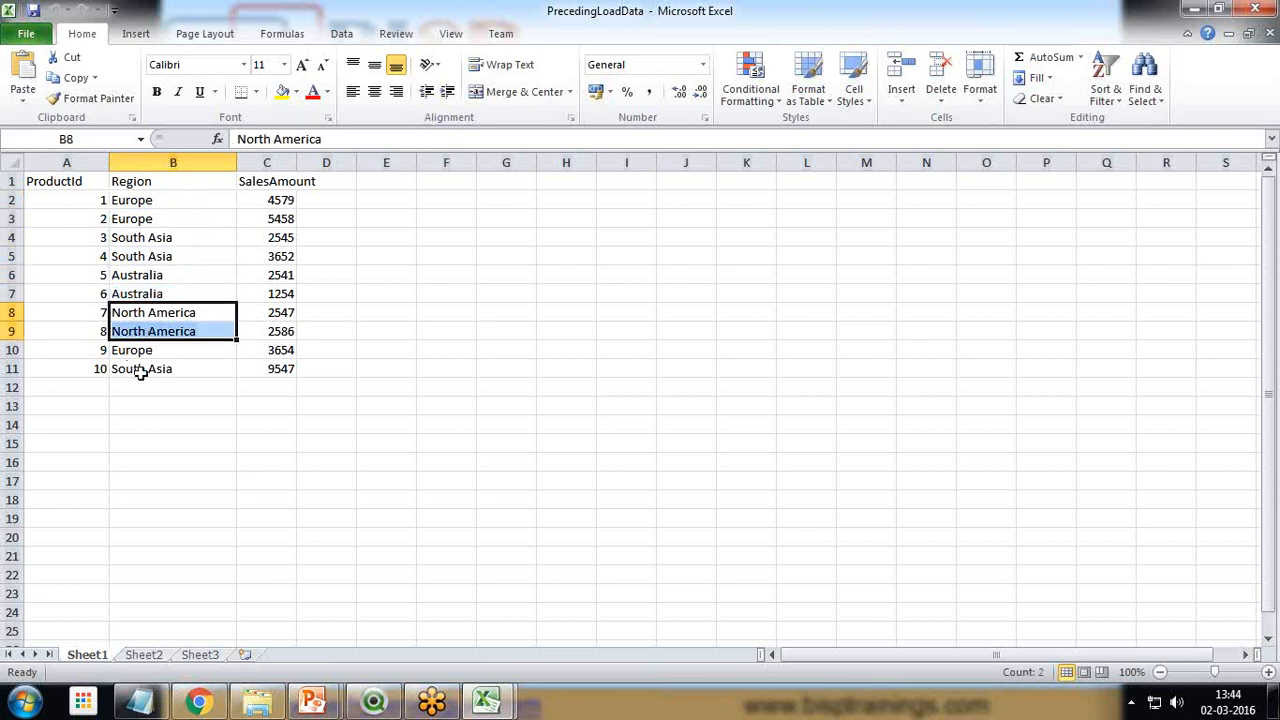
{"action": "left_click", "coordinate": [141, 372]}
{"action": "left_click", "coordinate": [140, 352]}
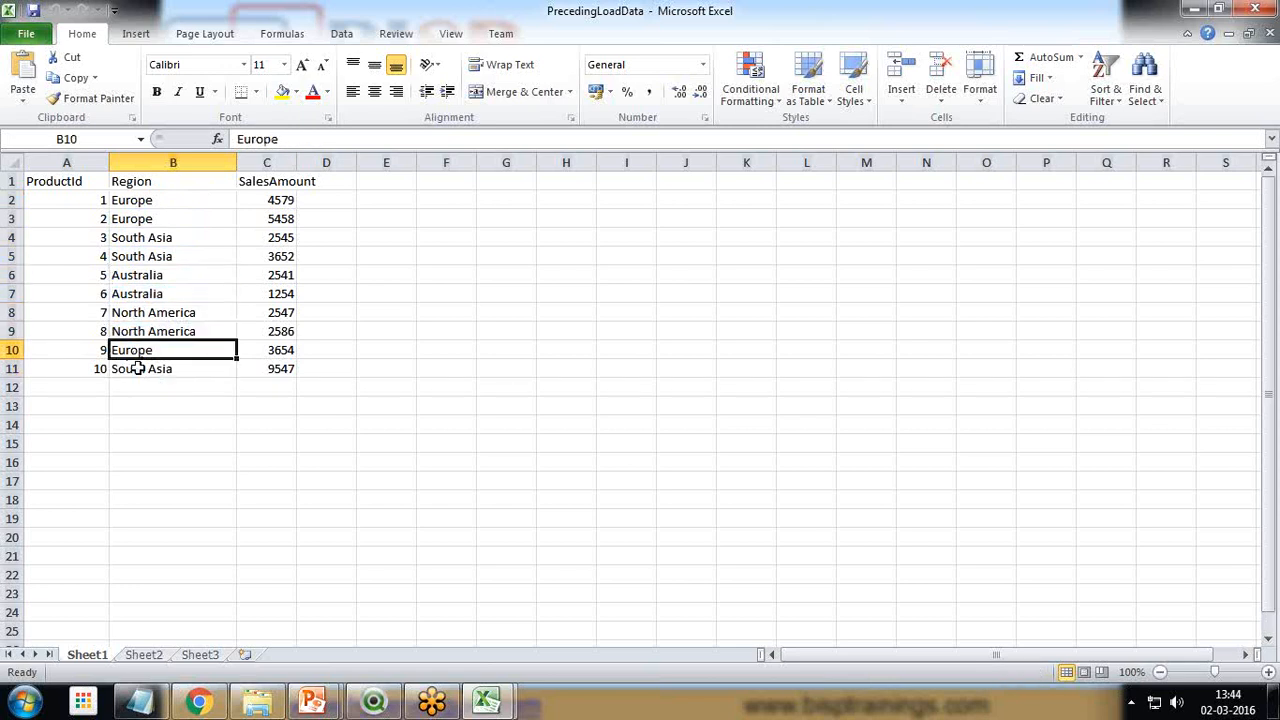
{"action": "left_click_drag", "start_coordinate": [280, 218], "coordinate": [282, 257]}
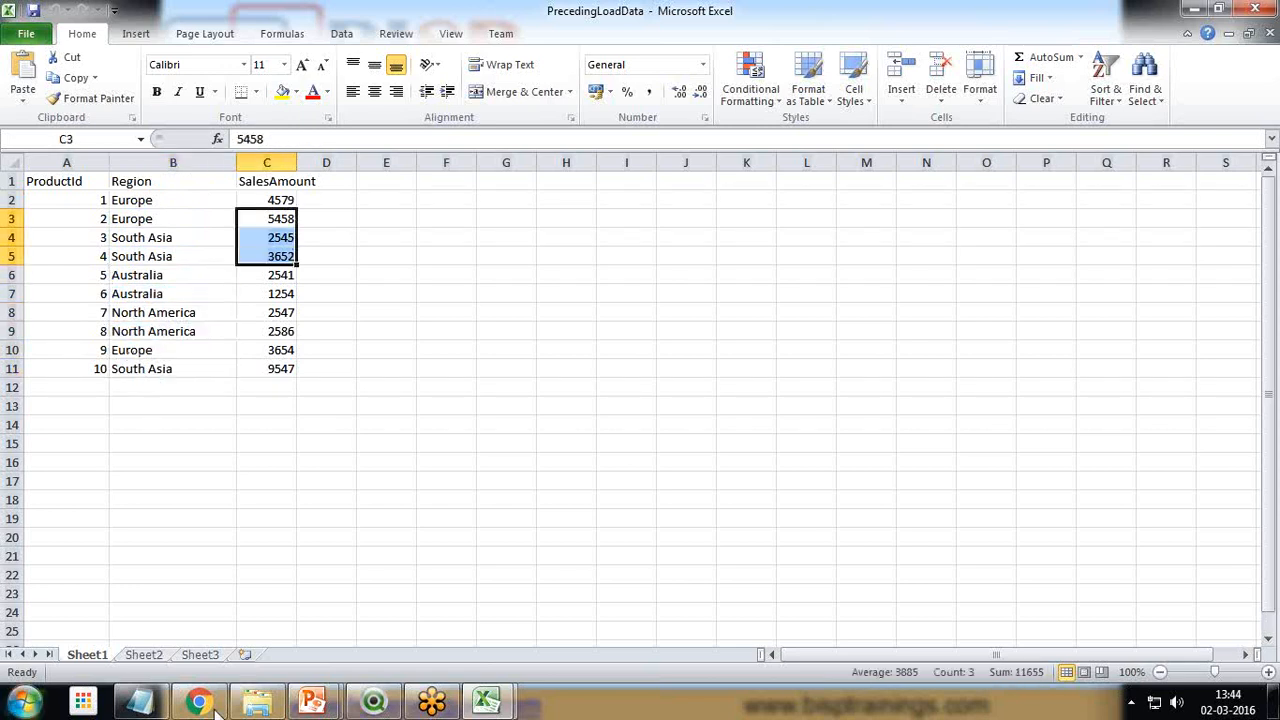
Switch to QlikView and add a load statement for the PrecedingLoadData workbook on the Desktop to the script
{"action": "left_click", "coordinate": [373, 701]}
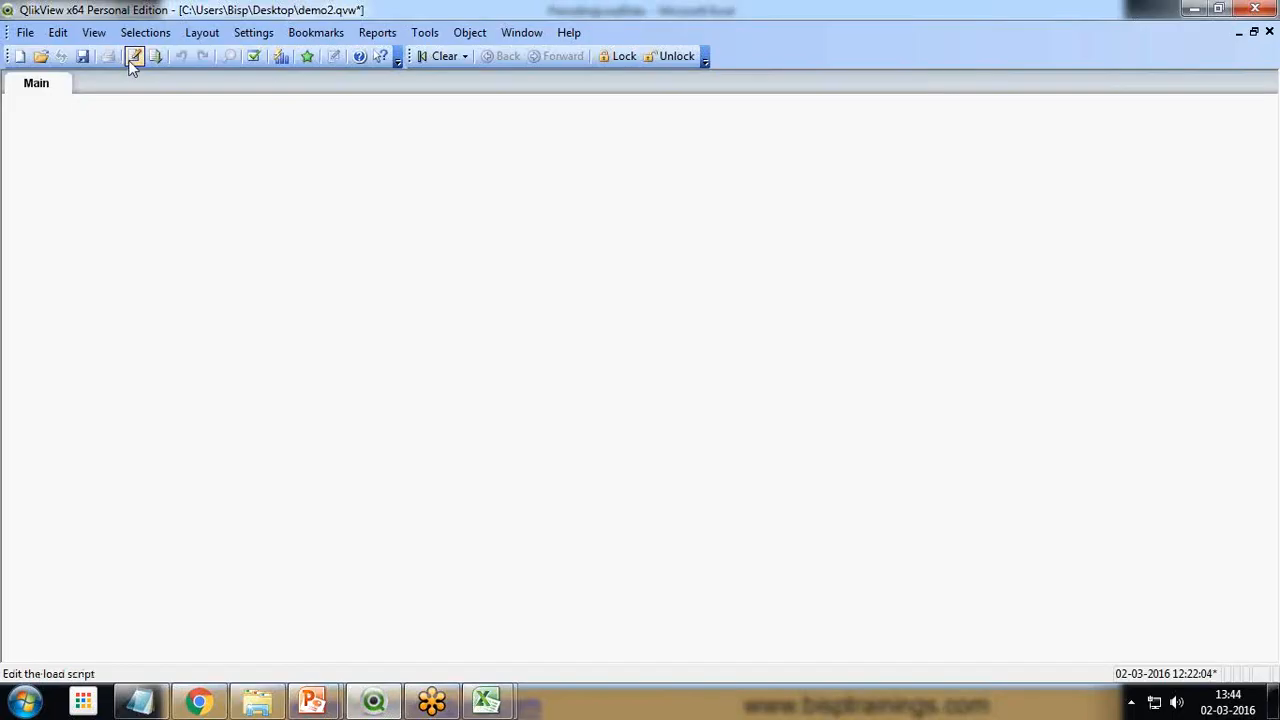
{"action": "left_click", "coordinate": [134, 56]}
{"action": "left_click", "coordinate": [622, 528]}
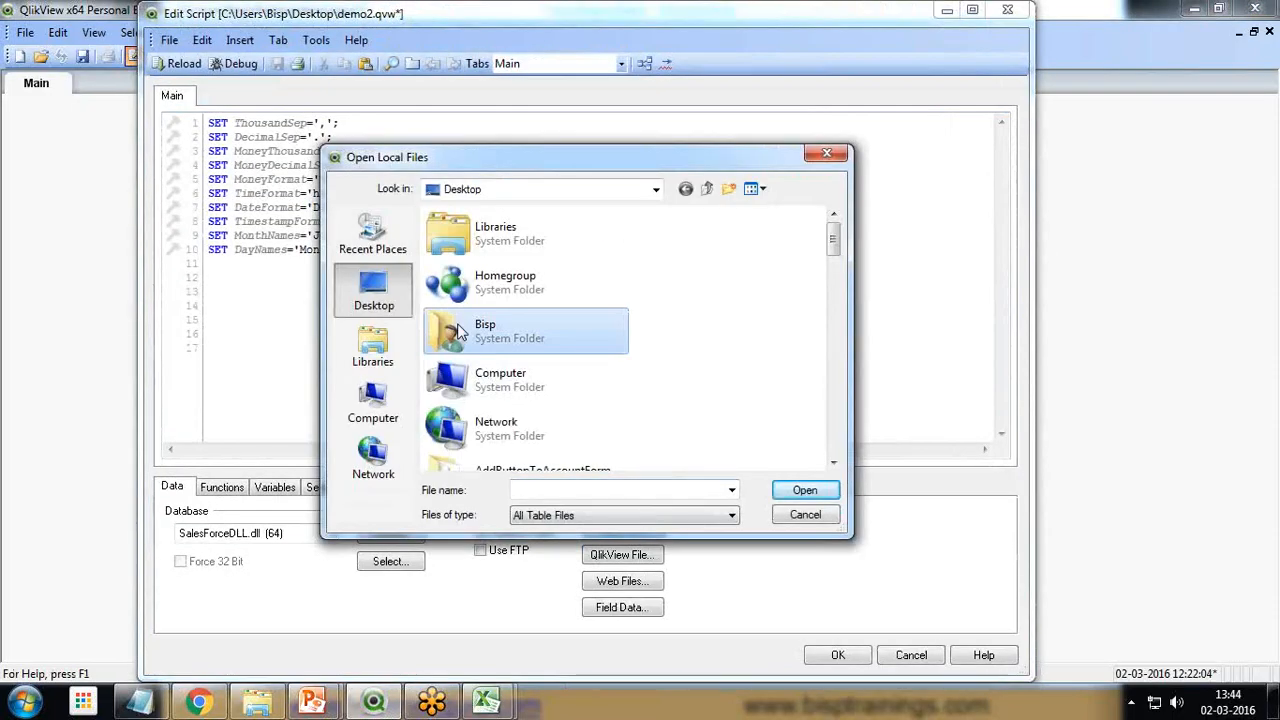
{"action": "scroll", "coordinate": [458, 333], "scroll_direction": "down", "scroll_amount": 5}
{"action": "left_click", "coordinate": [518, 422]}
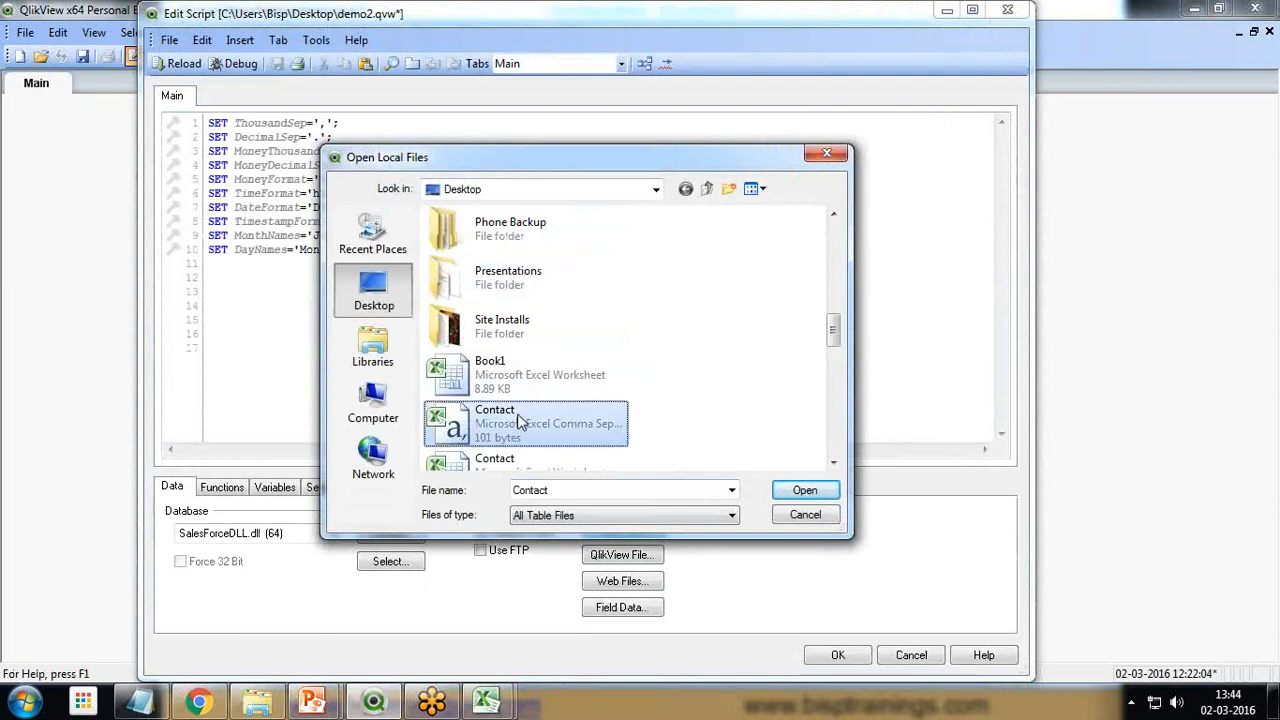
{"action": "scroll", "coordinate": [520, 420], "scroll_direction": "down", "scroll_amount": 3}
{"action": "scroll", "coordinate": [520, 420], "scroll_direction": "down", "scroll_amount": 5}
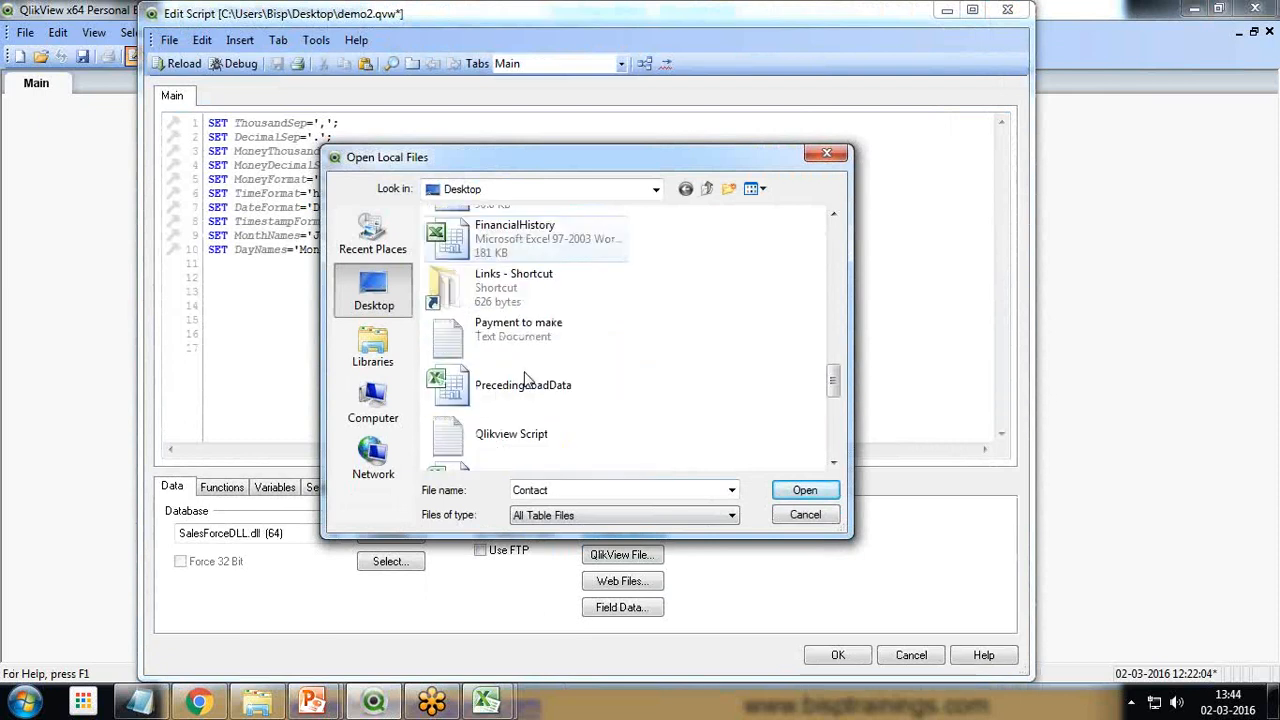
{"action": "scroll", "coordinate": [525, 378], "scroll_direction": "down", "scroll_amount": 3}
{"action": "left_click", "coordinate": [523, 255]}
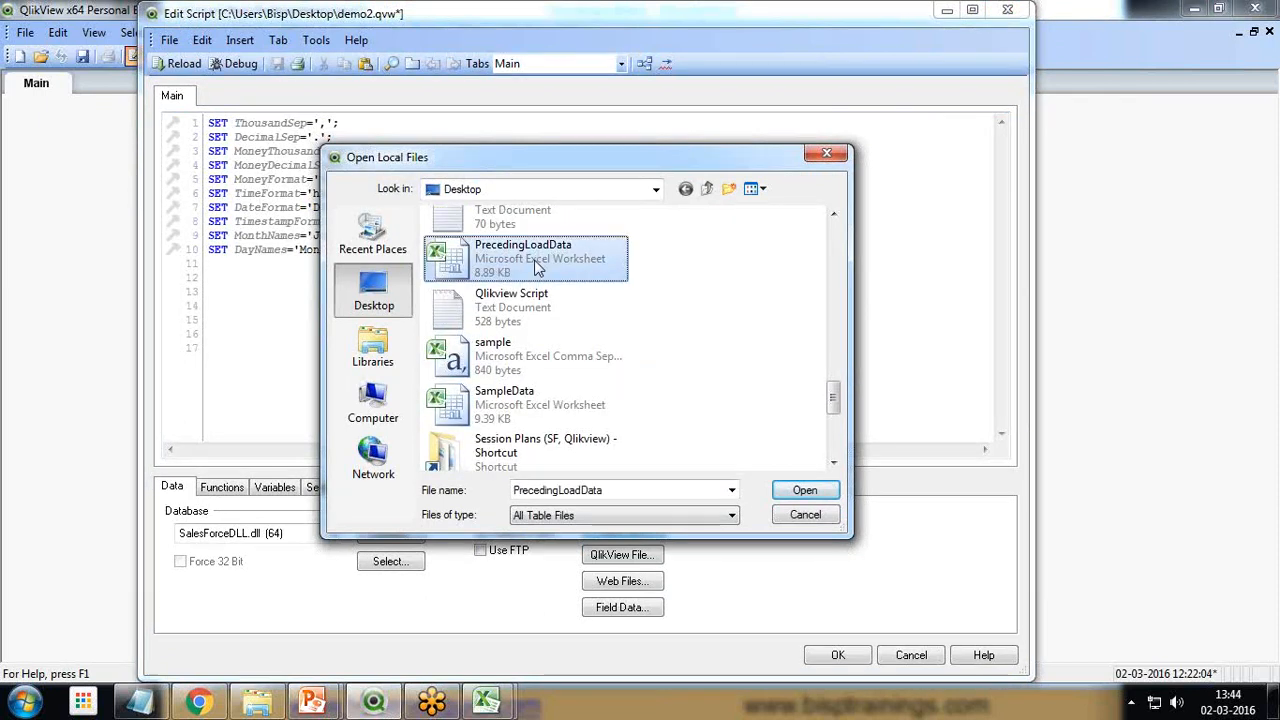
{"action": "left_click", "coordinate": [808, 490]}
{"action": "left_click", "coordinate": [851, 478]}
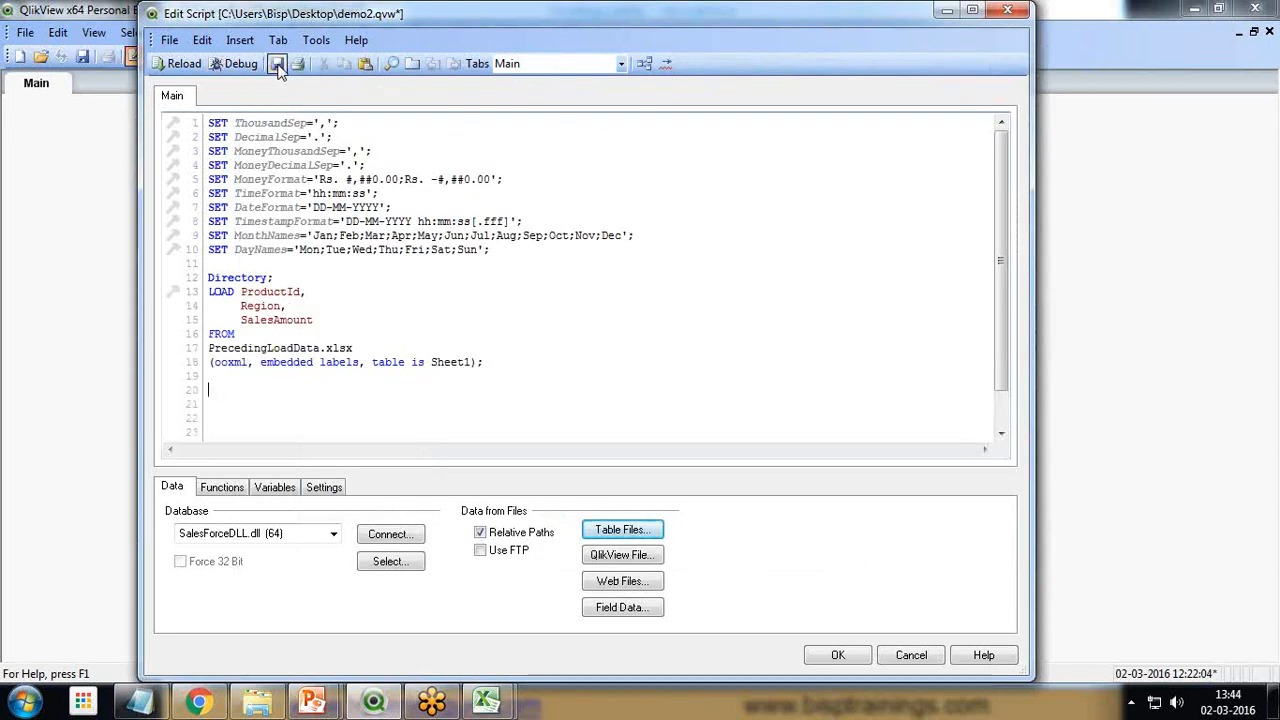
Reload the script and place a list box for the Region field on the Main sheet
{"action": "left_click", "coordinate": [180, 63]}
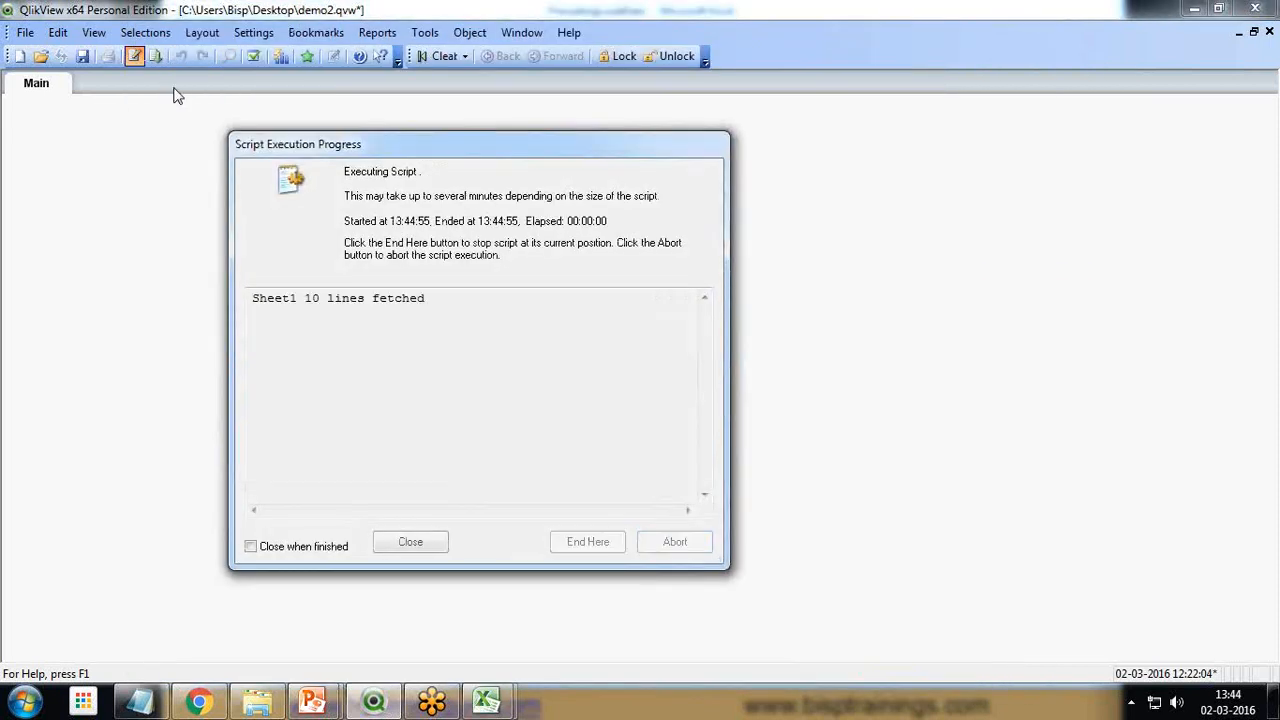
{"action": "left_click", "coordinate": [409, 542]}
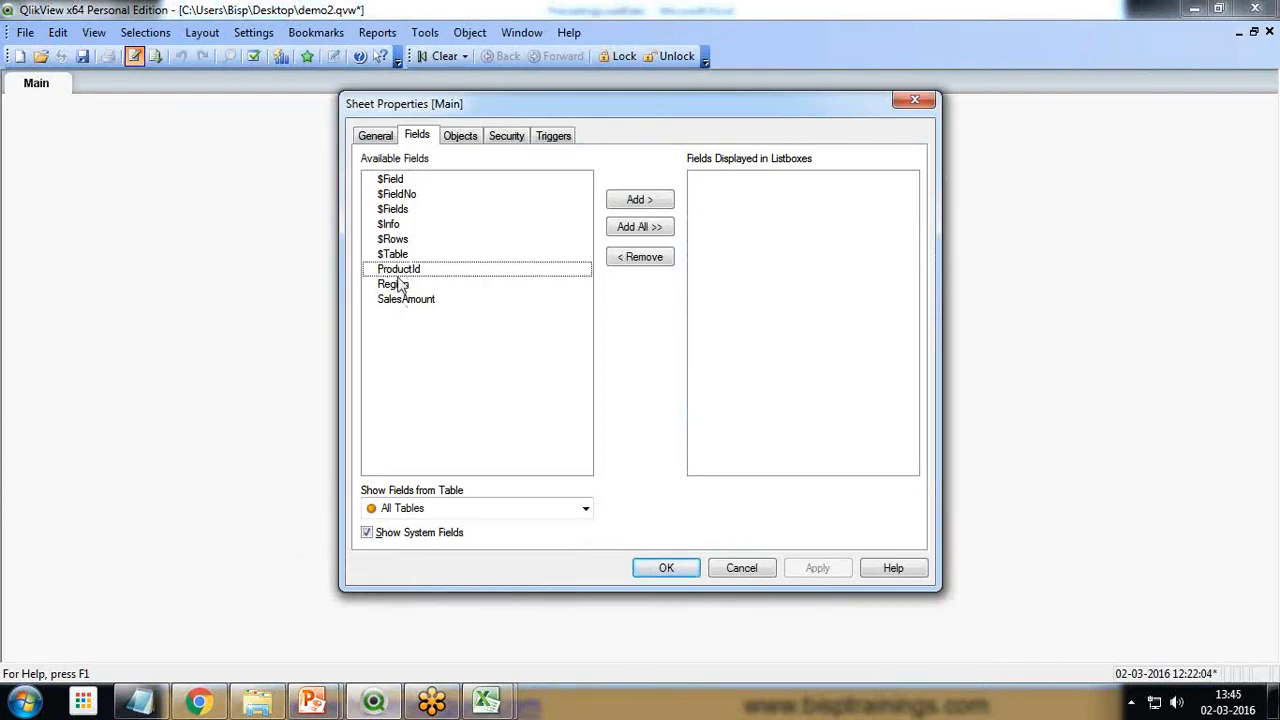
{"action": "left_click", "coordinate": [395, 284]}
{"action": "left_click", "coordinate": [636, 200]}
{"action": "left_click", "coordinate": [666, 567]}
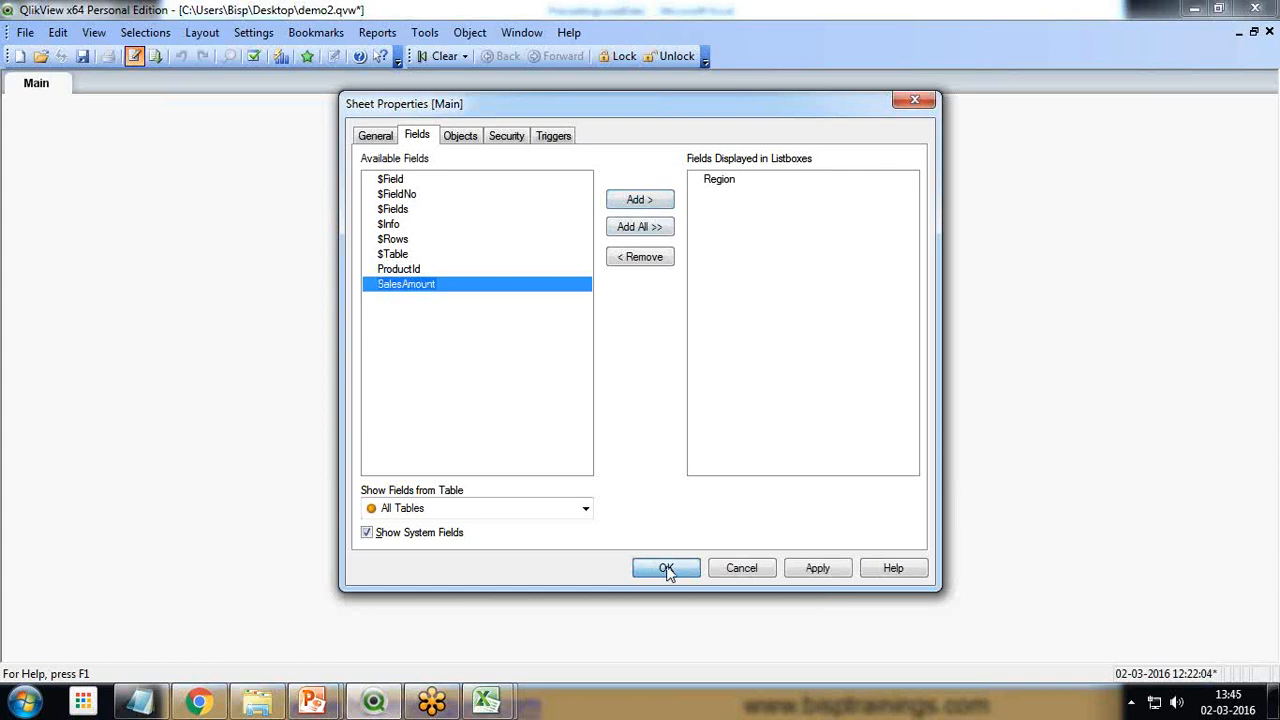
{"action": "left_click_drag", "start_coordinate": [48, 106], "coordinate": [159, 174]}
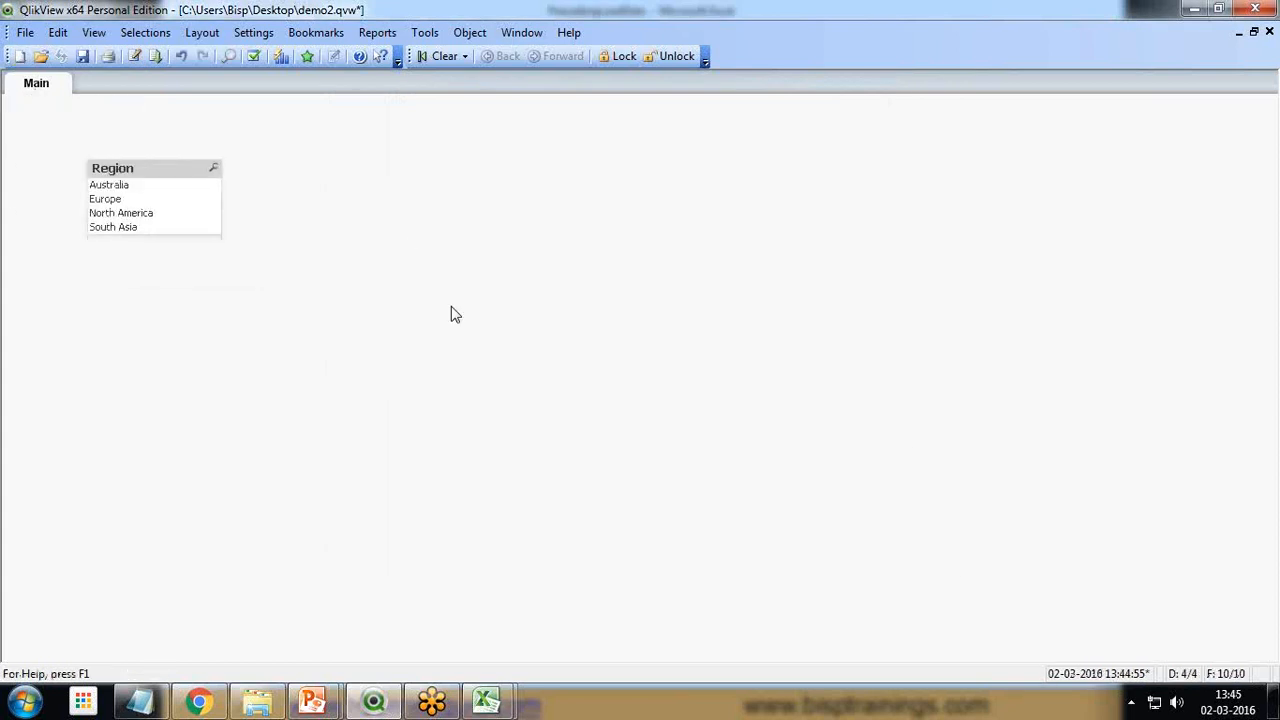
Create a table box with the Region, ProductId and SalesAmount fields and place it beside the Region list box
{"action": "right_click", "coordinate": [434, 243]}
{"action": "mouse_move", "coordinate": [530, 296]}
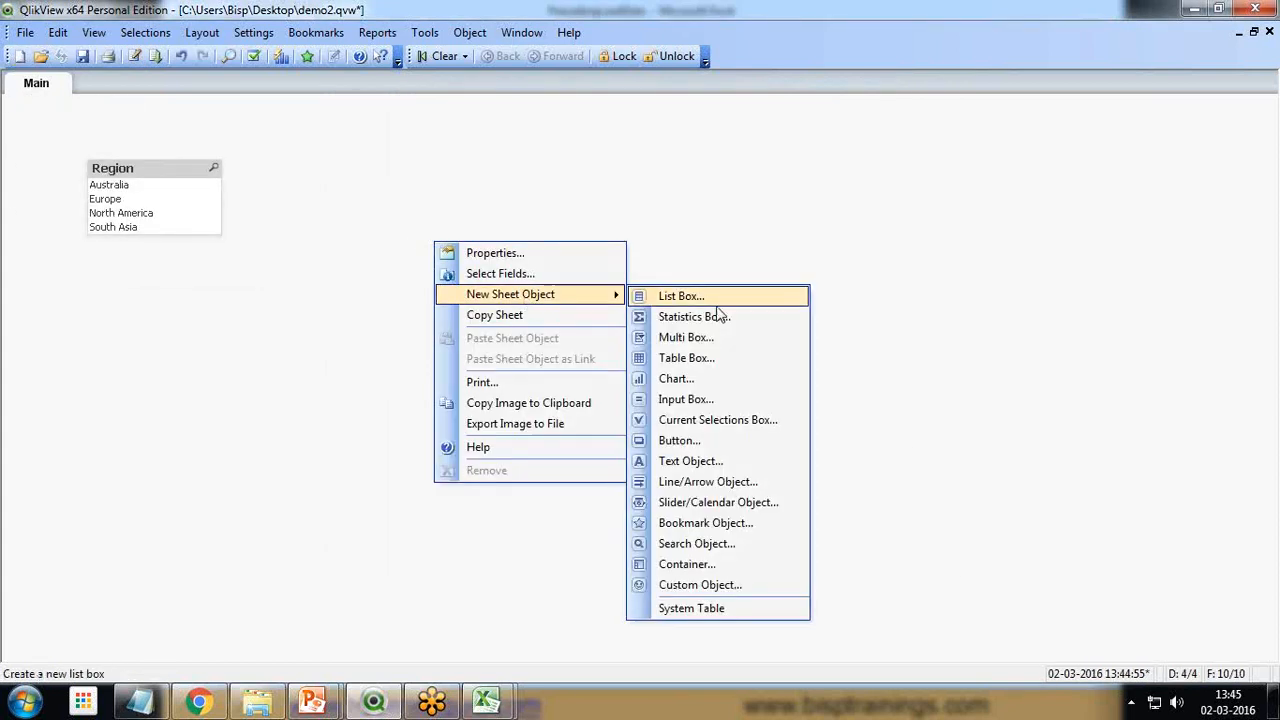
{"action": "left_click", "coordinate": [686, 360]}
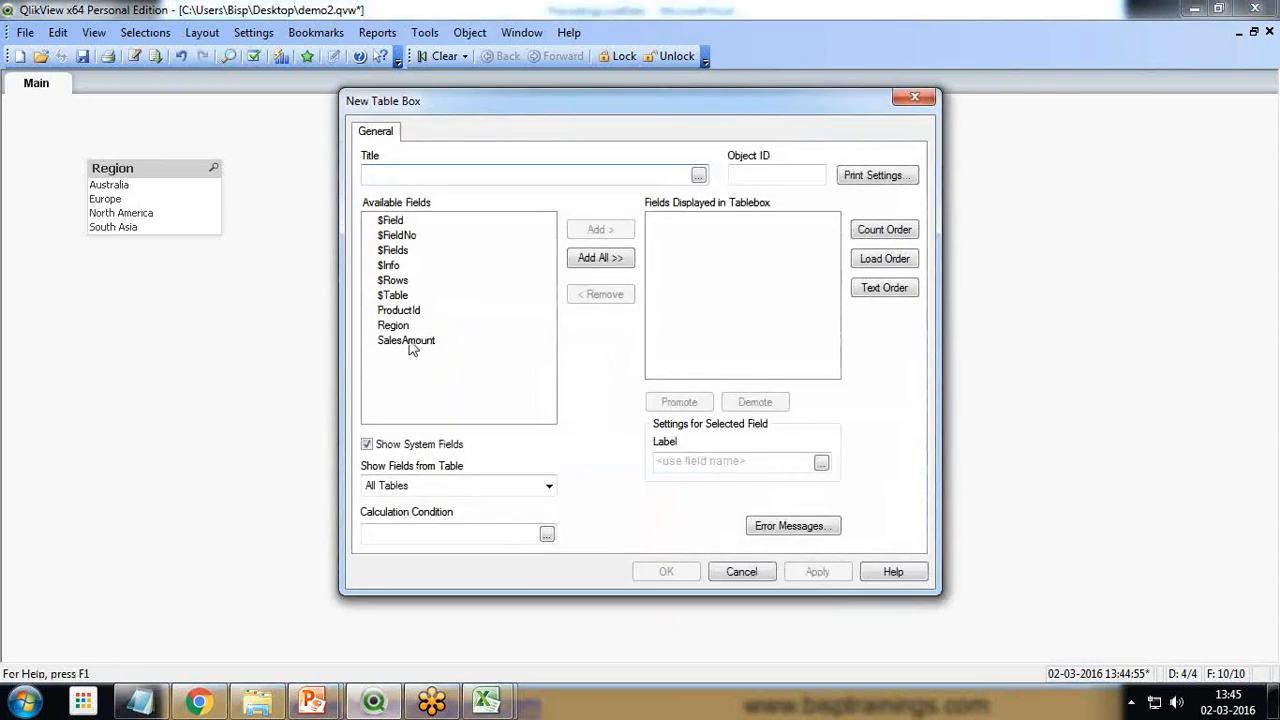
{"action": "left_click", "coordinate": [395, 326]}
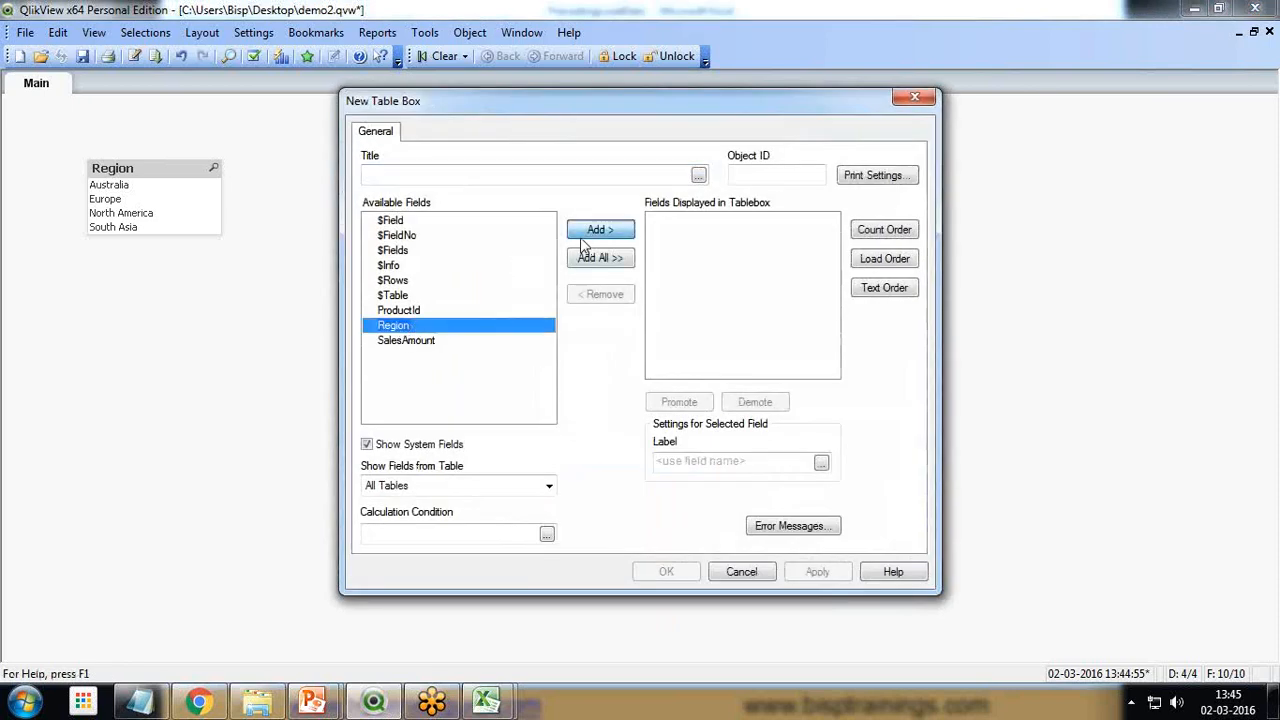
{"action": "left_click", "coordinate": [592, 232]}
{"action": "left_click", "coordinate": [432, 310]}
{"action": "left_click", "coordinate": [598, 230]}
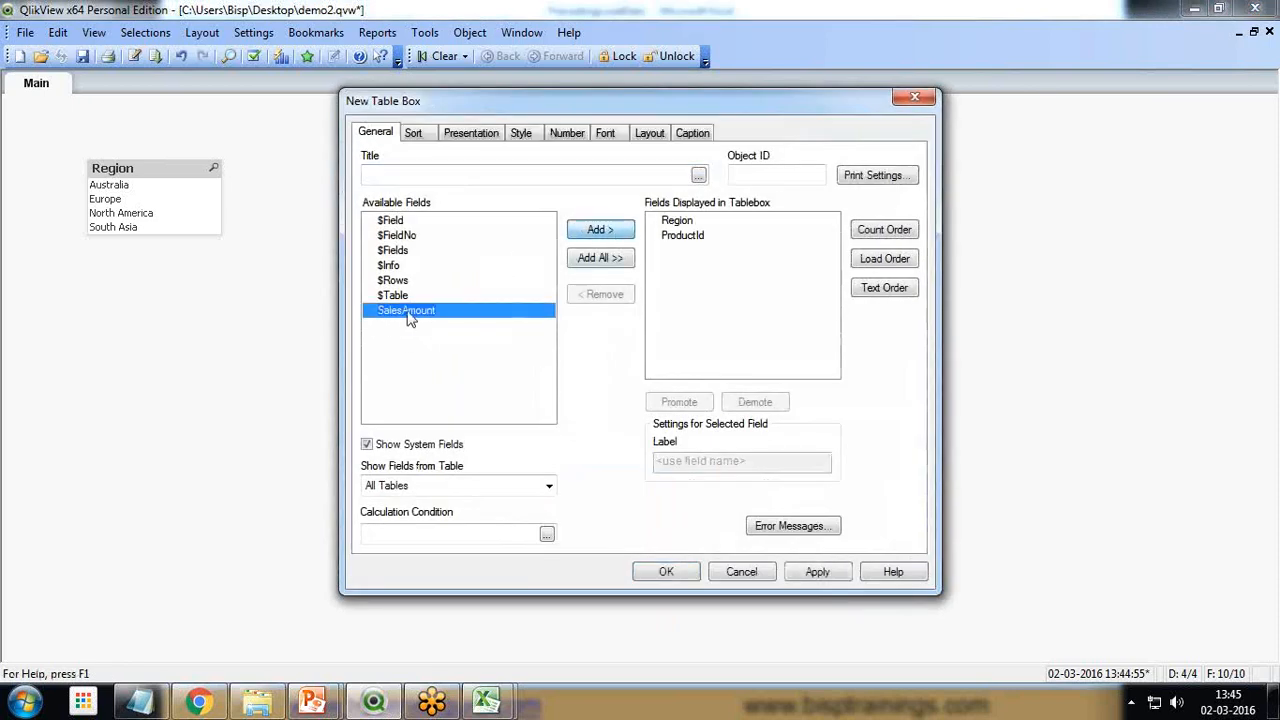
{"action": "left_click", "coordinate": [598, 232]}
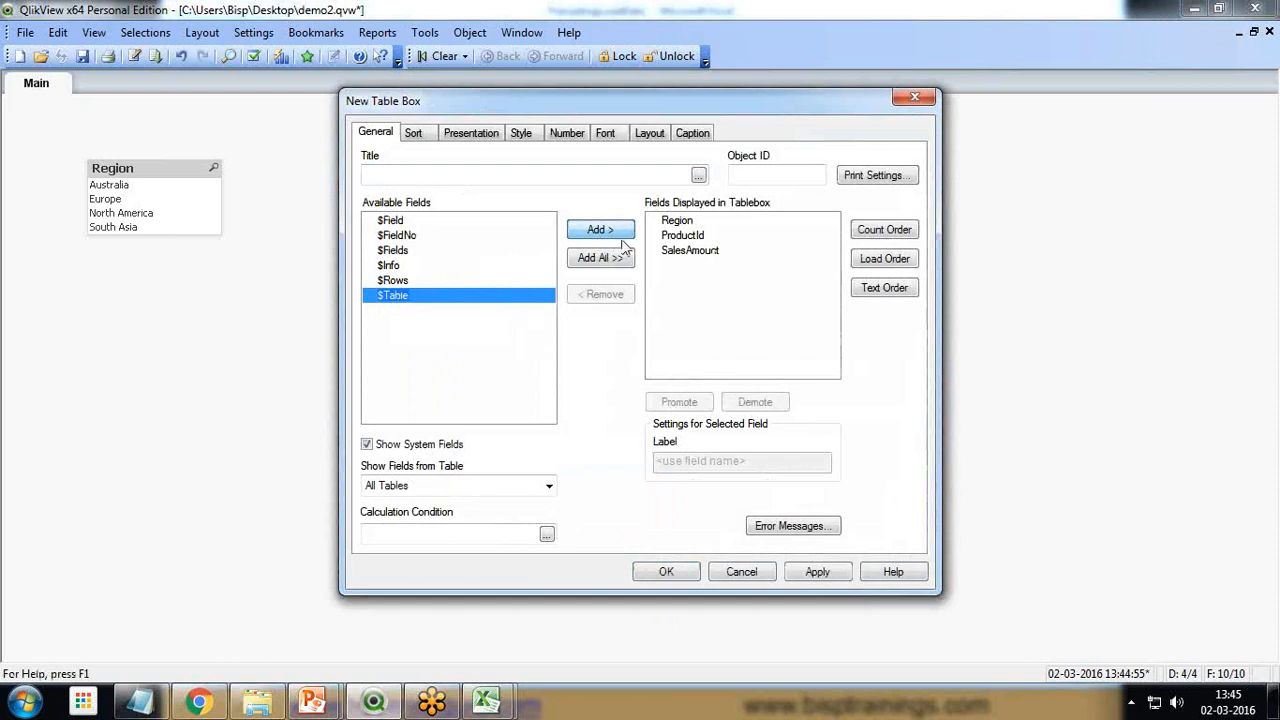
{"action": "left_click", "coordinate": [675, 575]}
{"action": "left_click_drag", "start_coordinate": [495, 265], "coordinate": [379, 164]}
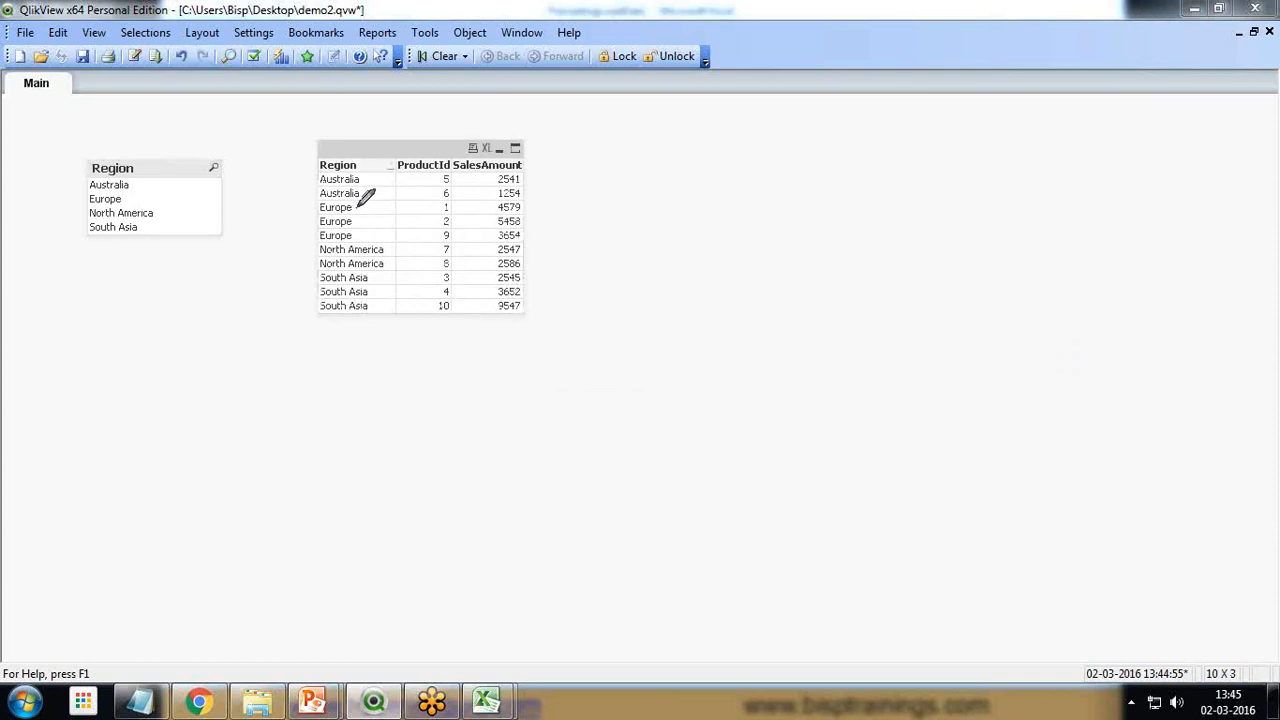
{"action": "mouse_move", "coordinate": [358, 206]}
{"action": "left_mouse_down"}
{"action": "mouse_move", "coordinate": [358, 240]}
{"action": "mouse_move", "coordinate": [400, 251]}
{"action": "mouse_move", "coordinate": [393, 265]}
{"action": "left_mouse_up"}
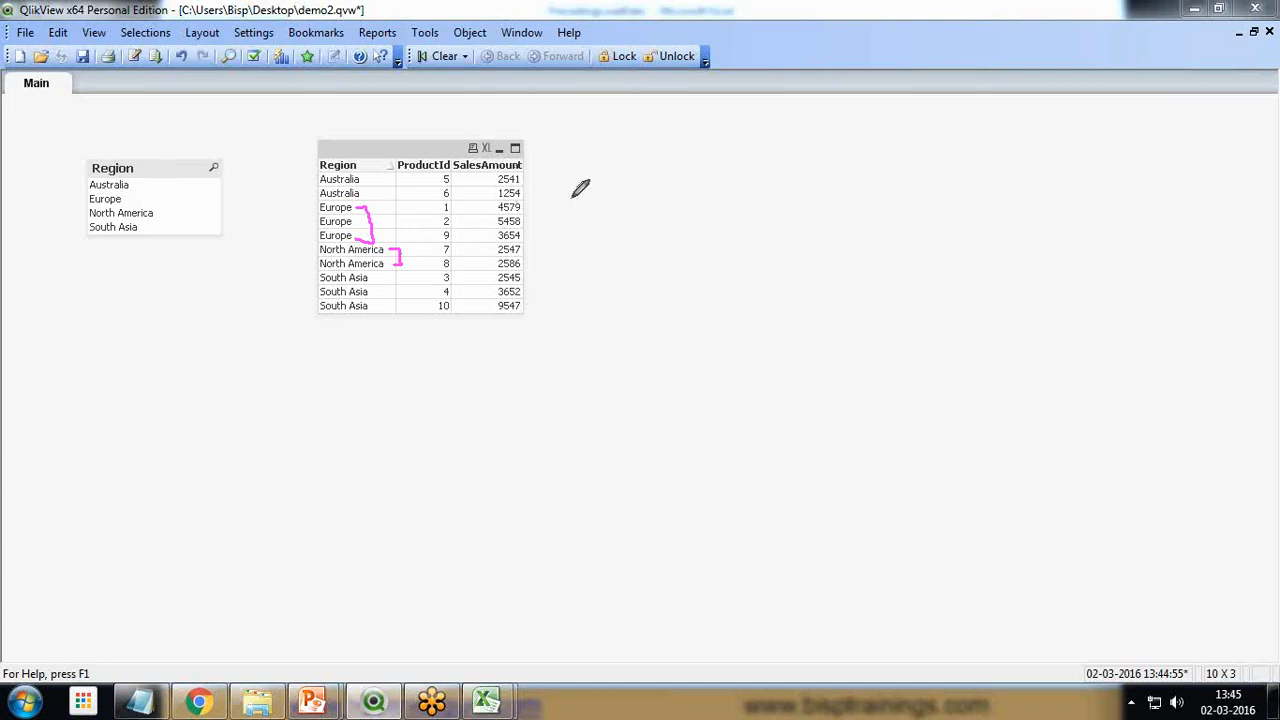
{"action": "mouse_move", "coordinate": [462, 170]}
{"action": "left_mouse_down"}
{"action": "mouse_move", "coordinate": [536, 152]}
{"action": "mouse_move", "coordinate": [482, 146]}
{"action": "mouse_move", "coordinate": [458, 168]}
{"action": "left_mouse_up"}
{"action": "mouse_move", "coordinate": [306, 176]}
{"action": "left_mouse_down"}
{"action": "mouse_move", "coordinate": [366, 168]}
{"action": "mouse_move", "coordinate": [316, 146]}
{"action": "mouse_move", "coordinate": [310, 172]}
{"action": "left_mouse_up"}
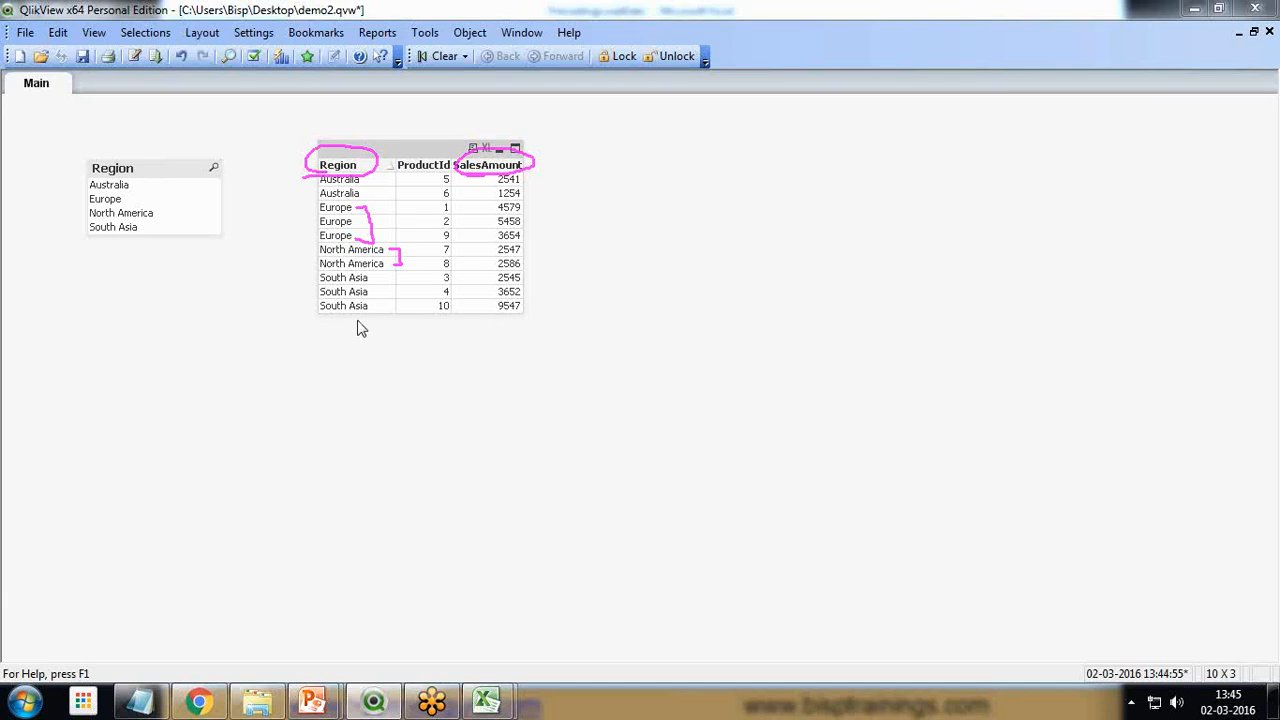
{"action": "key", "text": "Escape"}
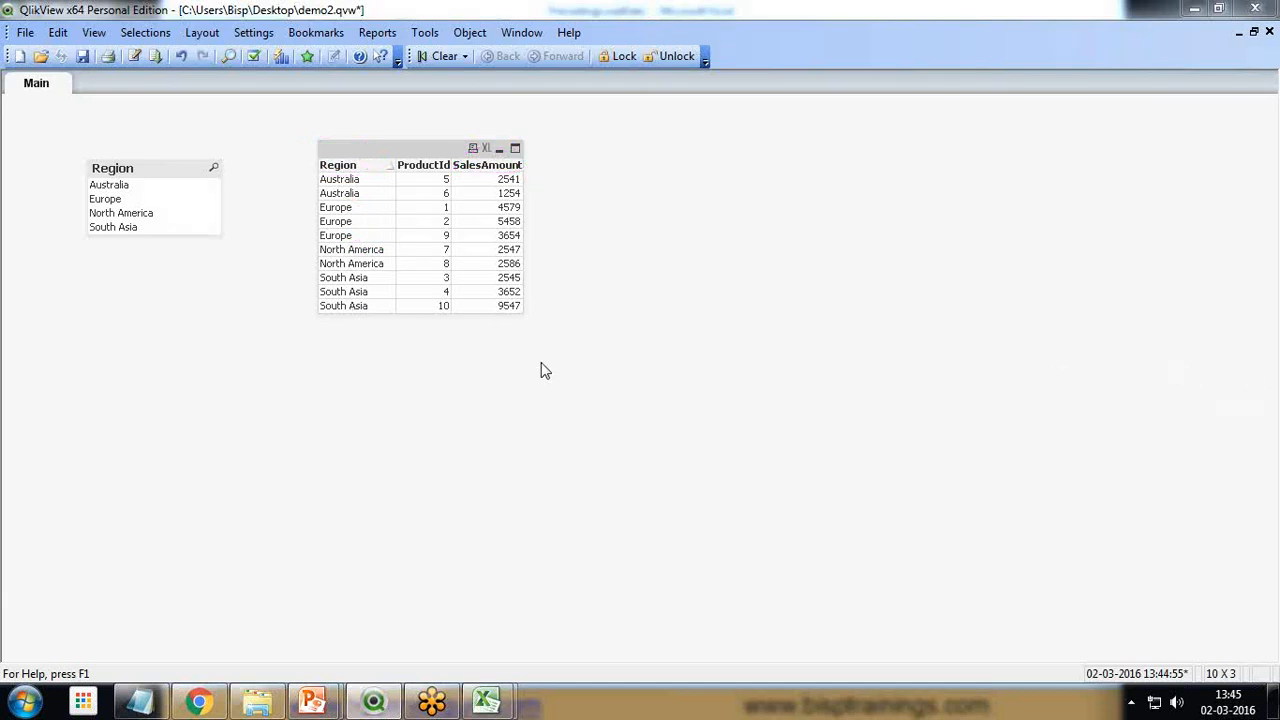
Move the table box beneath the Region list box
{"action": "left_click_drag", "start_coordinate": [389, 155], "coordinate": [149, 293]}
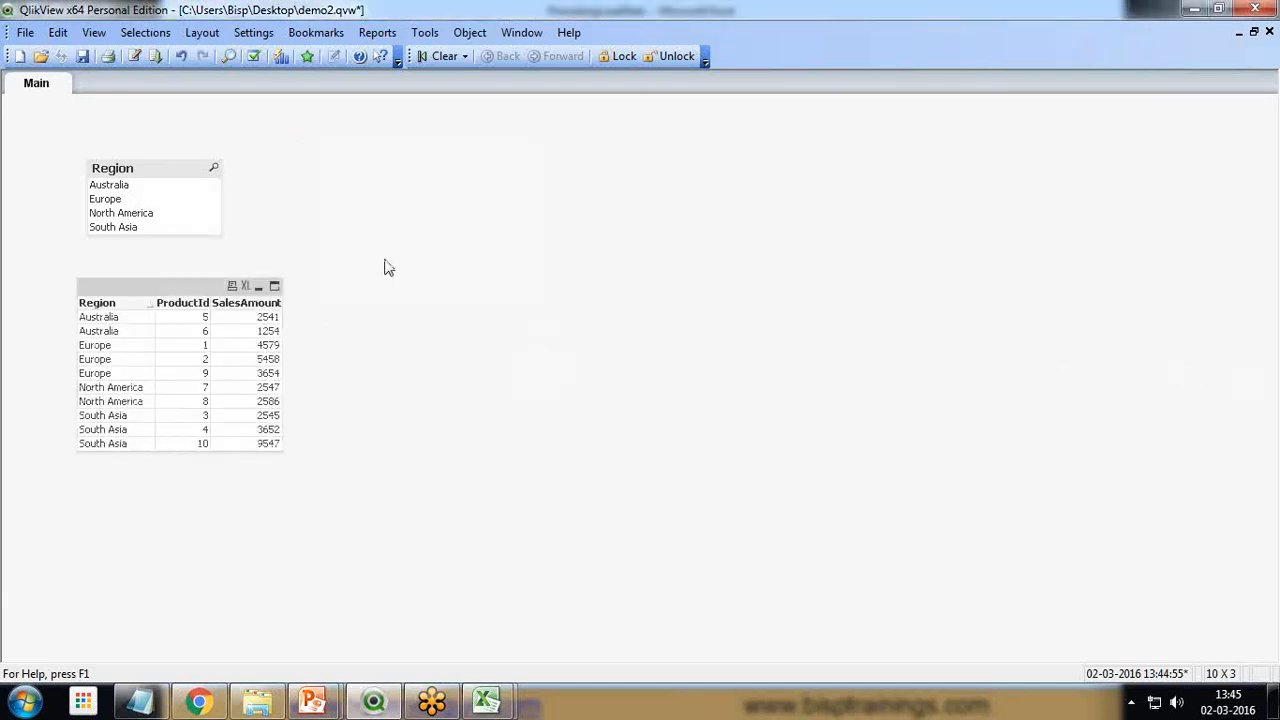
Replace the Directory line in the load script with the table label AllRegion:
{"action": "left_click", "coordinate": [133, 56]}
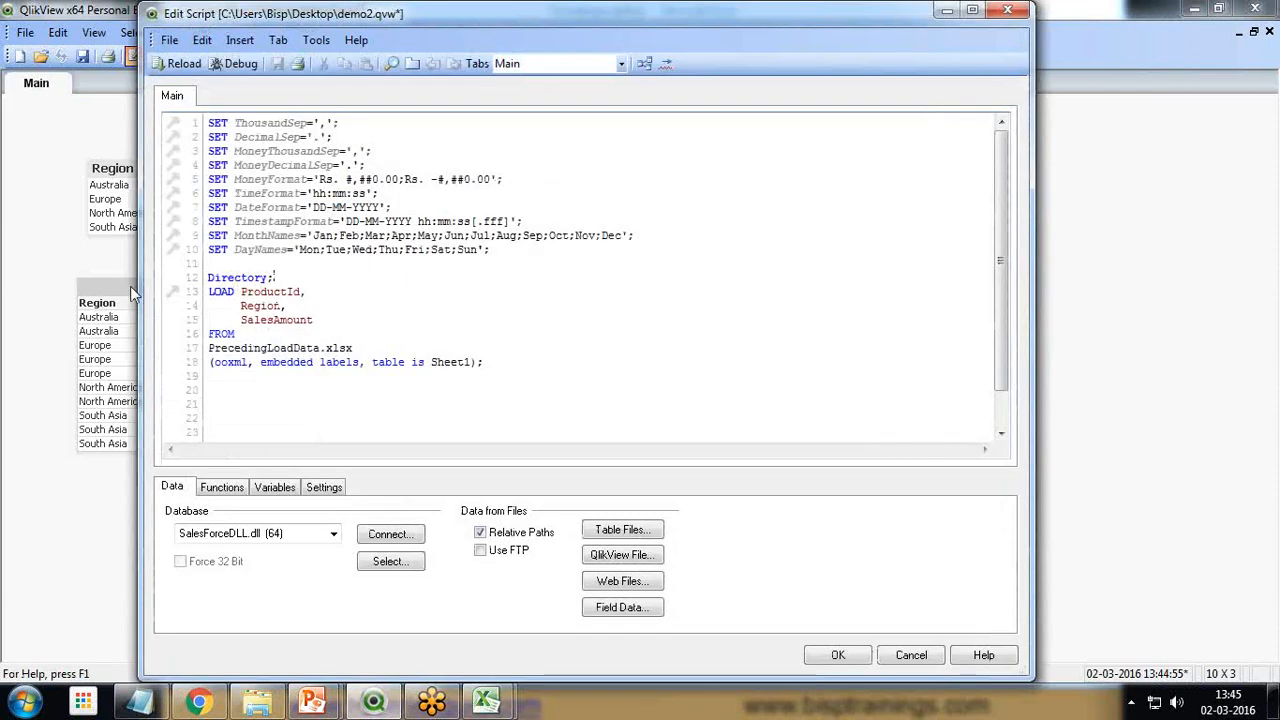
{"action": "key", "text": "shift+Home"}
{"action": "key", "text": "BackSpace"}
{"action": "type", "text": "A"}
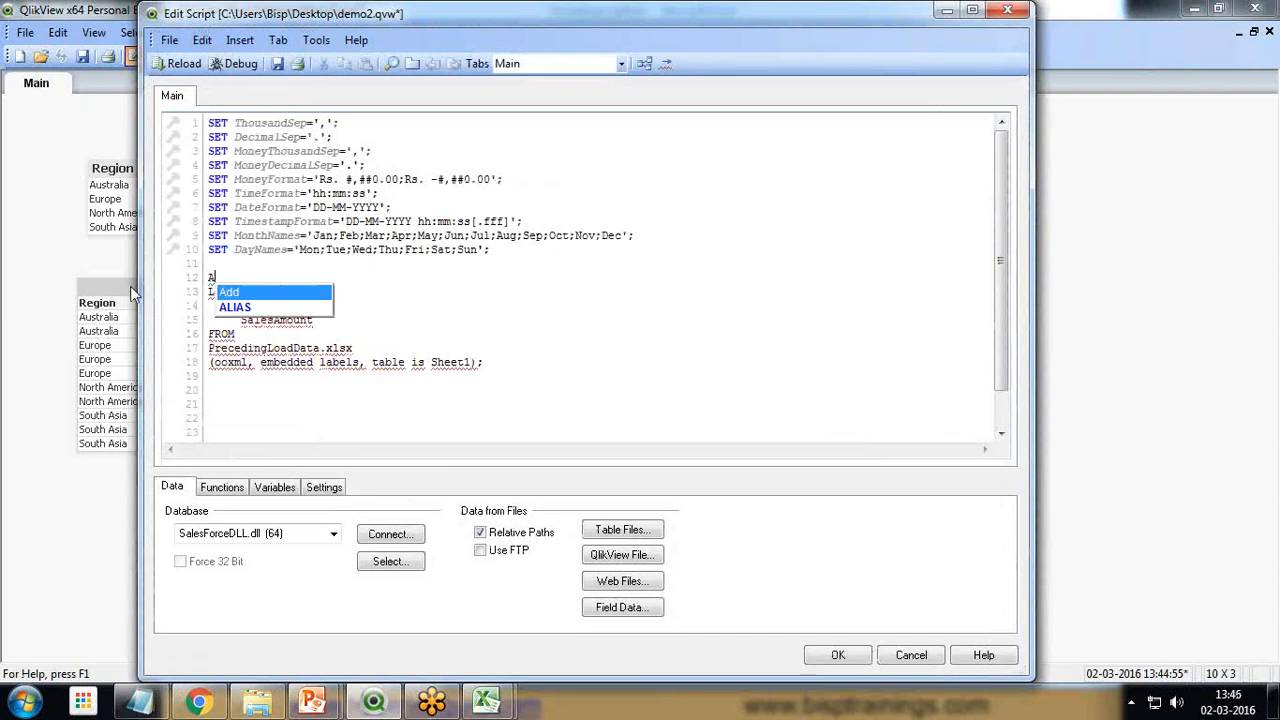
{"action": "type", "text": "llRegtion:"}
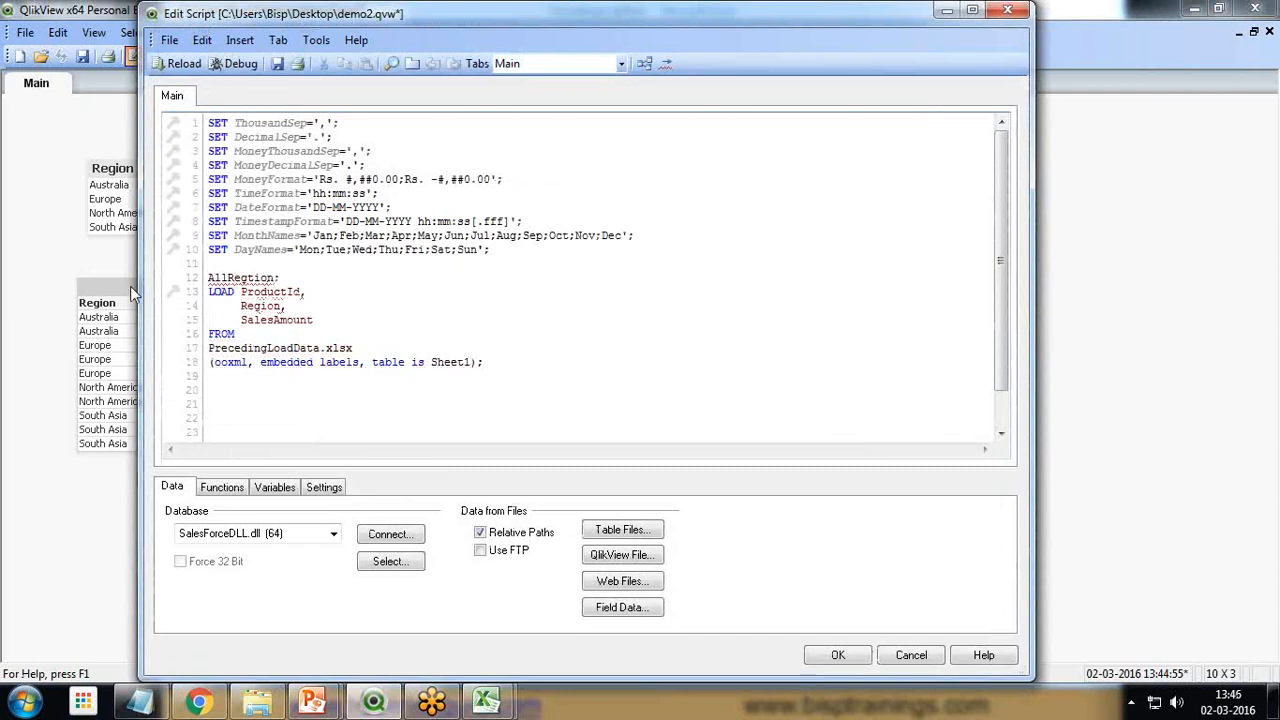
{"action": "key", "text": "BackSpace"}
{"action": "key", "text": "BackSpace"}
{"action": "key", "text": "BackSpace"}
{"action": "key", "text": "BackSpace"}
{"action": "key", "text": "BackSpace"}
{"action": "type", "text": "i"}
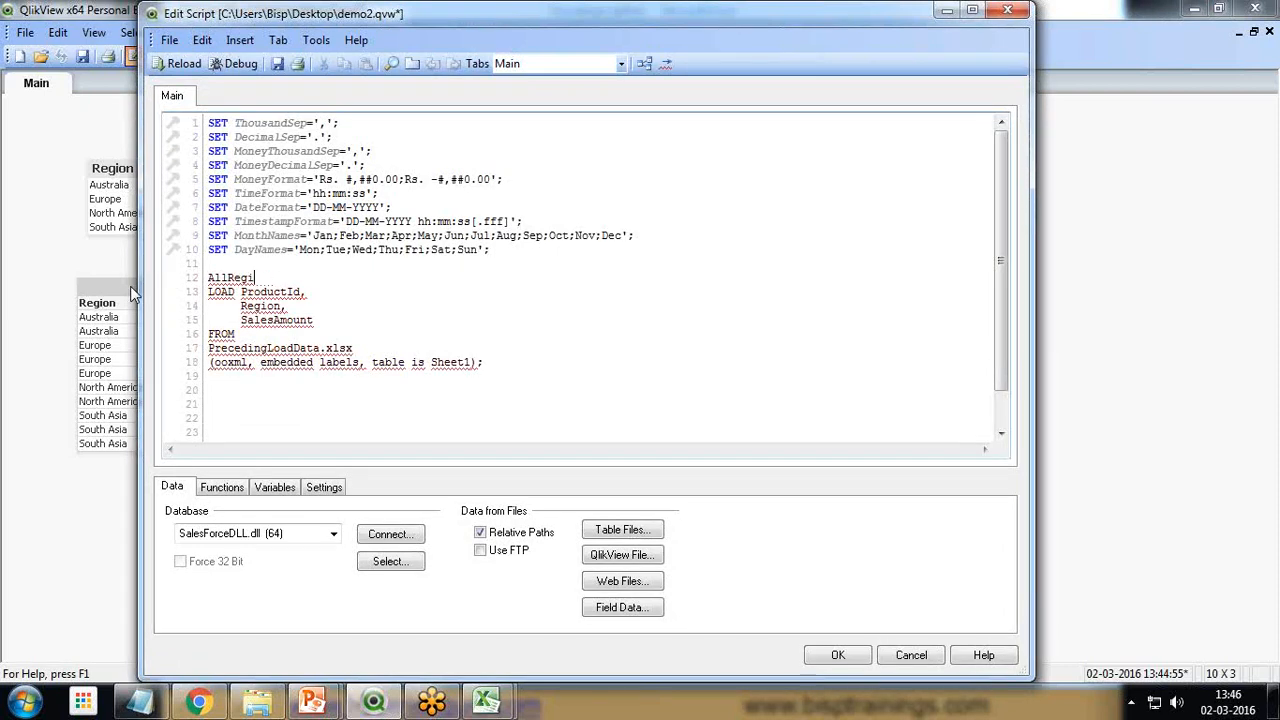
{"action": "type", "text": "on:"}
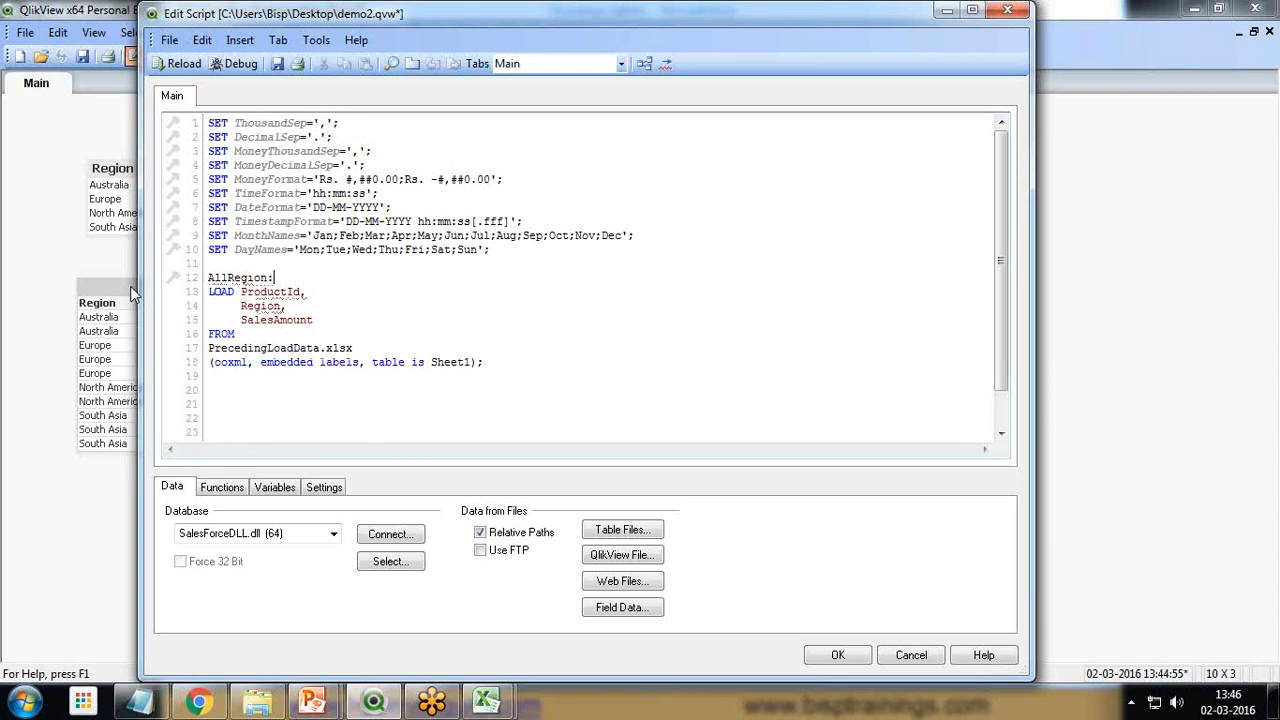
Insert a new LOAD statement above the AllRegion label, leaving blank lines between them
{"action": "key", "text": "Home"}
{"action": "key", "text": "Return"}
{"action": "key", "text": "Return"}
{"action": "key", "text": "Up"}
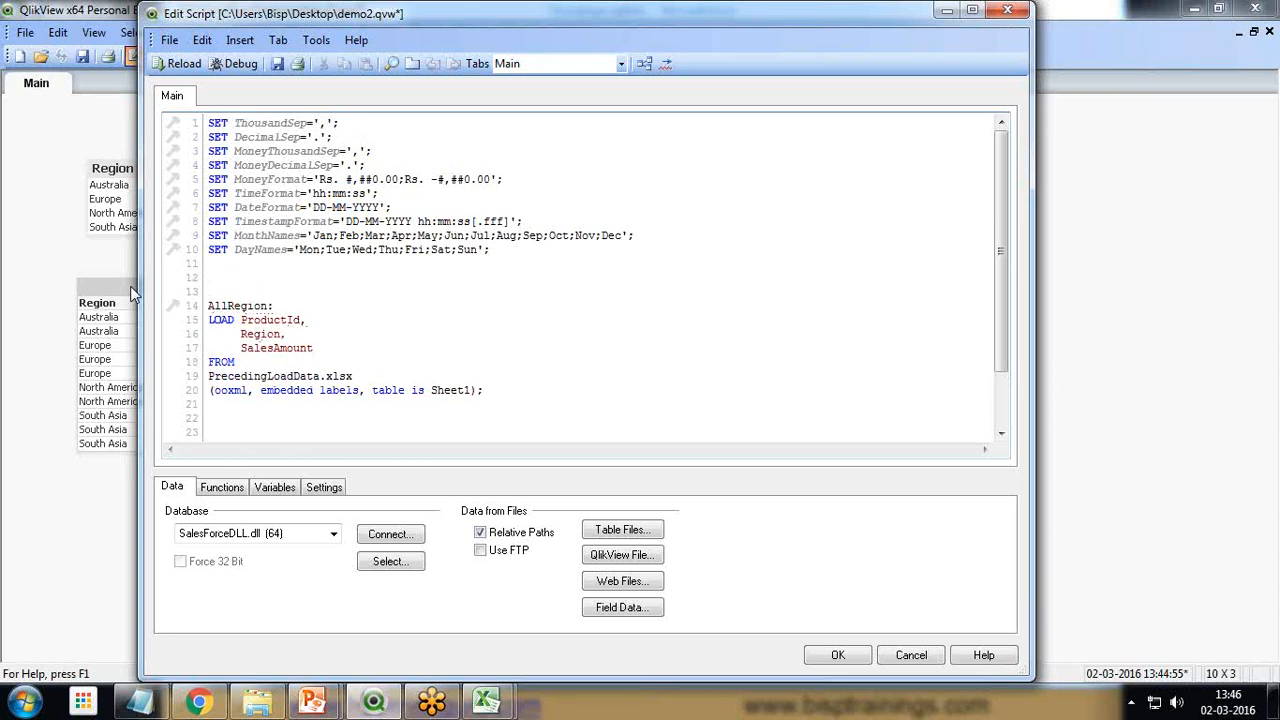
{"action": "key", "text": "Up"}
{"action": "key", "text": "Up"}
{"action": "type", "text": "LOAD"}
{"action": "key", "text": "Return"}
{"action": "key", "text": "Return"}
{"action": "key", "text": "Return"}
{"action": "key", "text": "Return"}
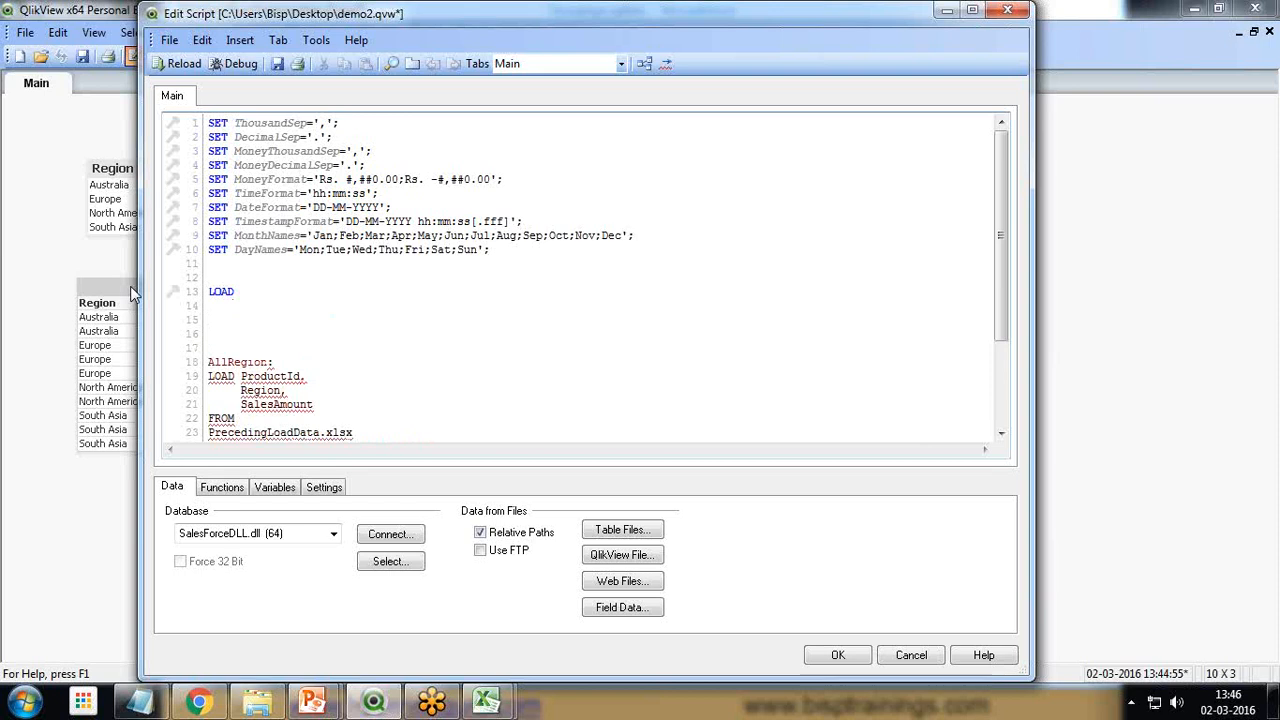
Add the Region field followed by a comma beneath the new LOAD statement
{"action": "type", "text": "Re"}
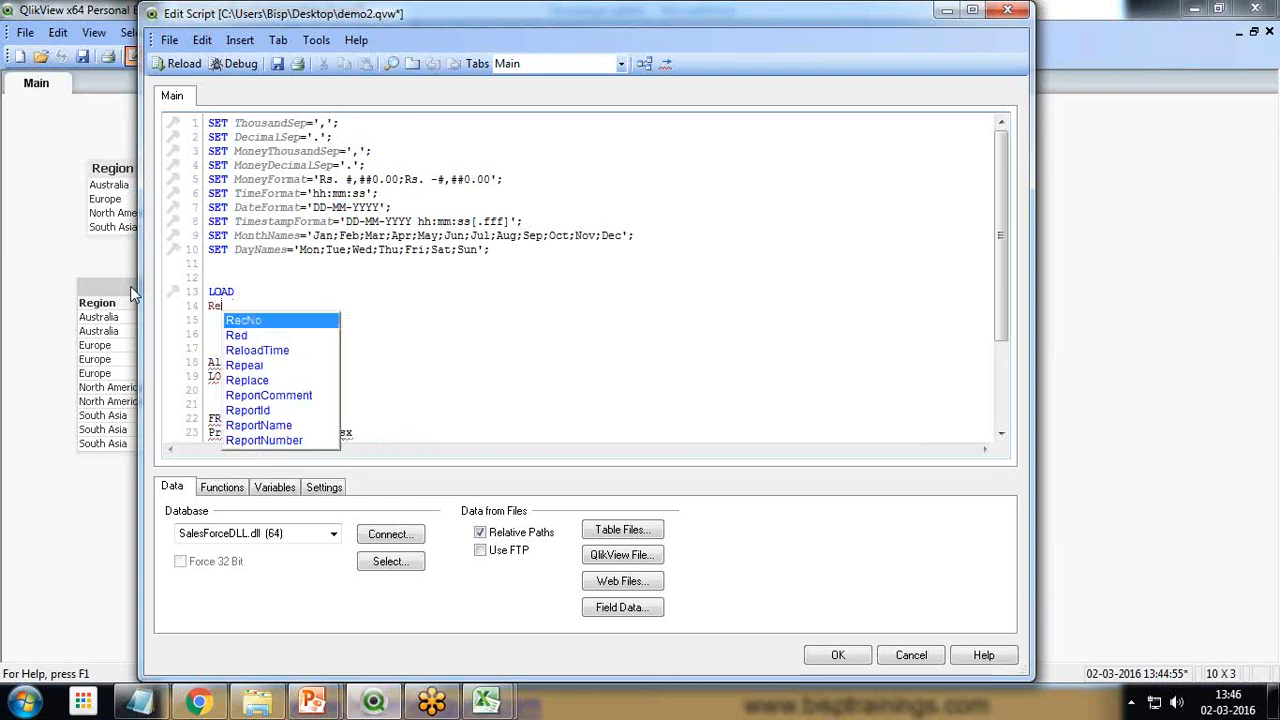
{"action": "type", "text": "gion"}
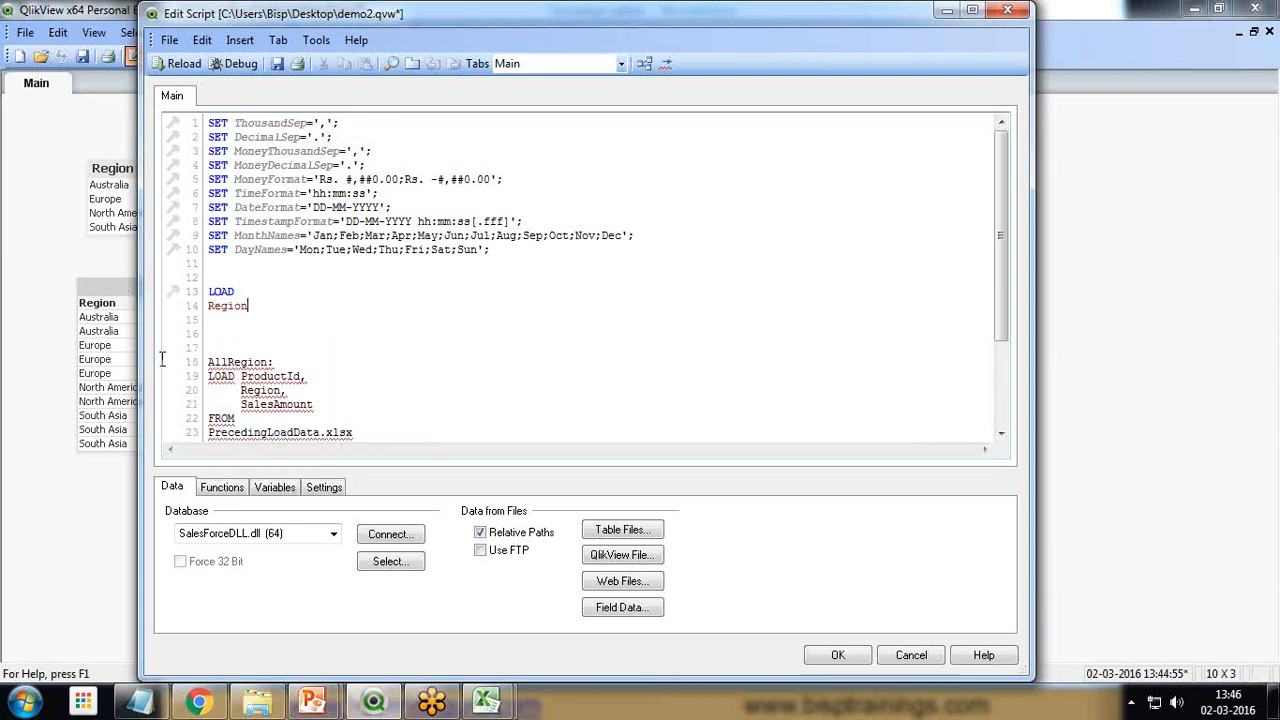
{"action": "left_click_drag", "start_coordinate": [236, 391], "coordinate": [289, 391]}
{"action": "left_click", "coordinate": [265, 305]}
{"action": "type", "text": ","}
{"action": "type", "text": "Sum"}
{"action": "type", "text": "m"}
{"action": "type", "text": "("}
Add the expression Sum(SalesAmount) as TotalSales after the Region field in the new LOAD statement
{"action": "left_click_drag", "start_coordinate": [240, 404], "coordinate": [316, 404]}
{"action": "key", "text": "ctrl+c"}
{"action": "left_click", "coordinate": [305, 306]}
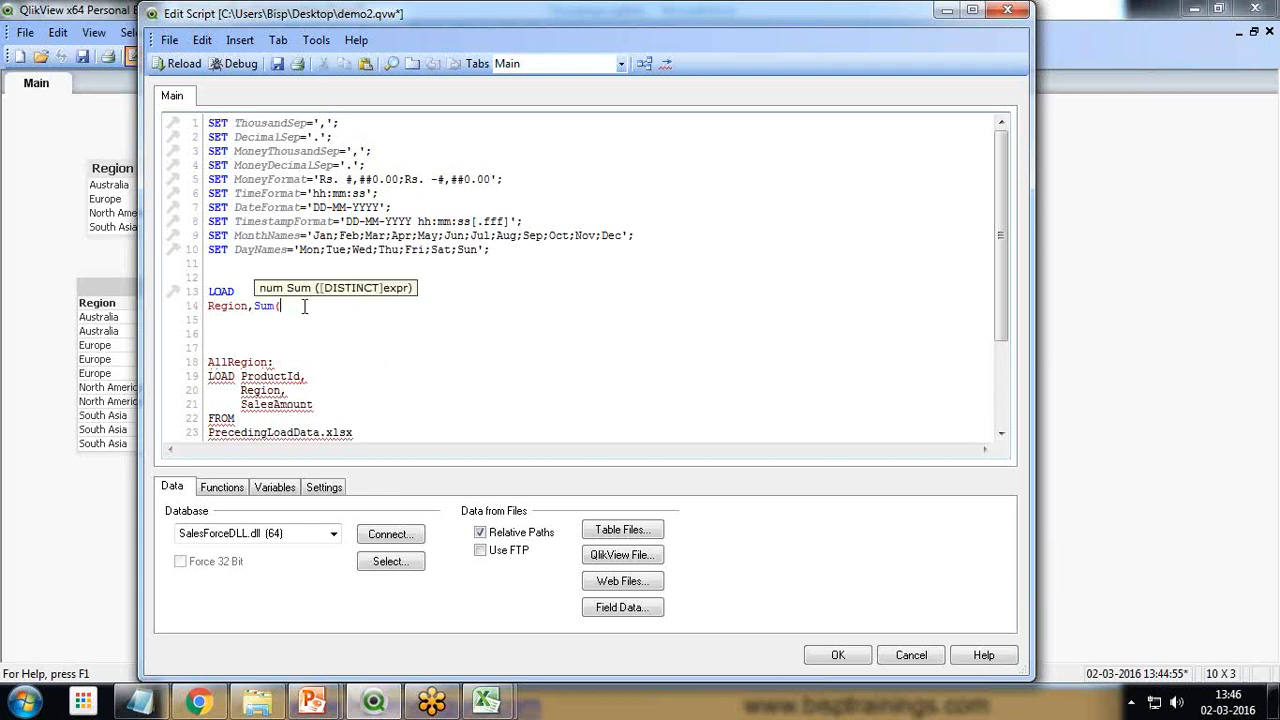
{"action": "key", "text": "ctrl+v"}
{"action": "type", "text": ") as "}
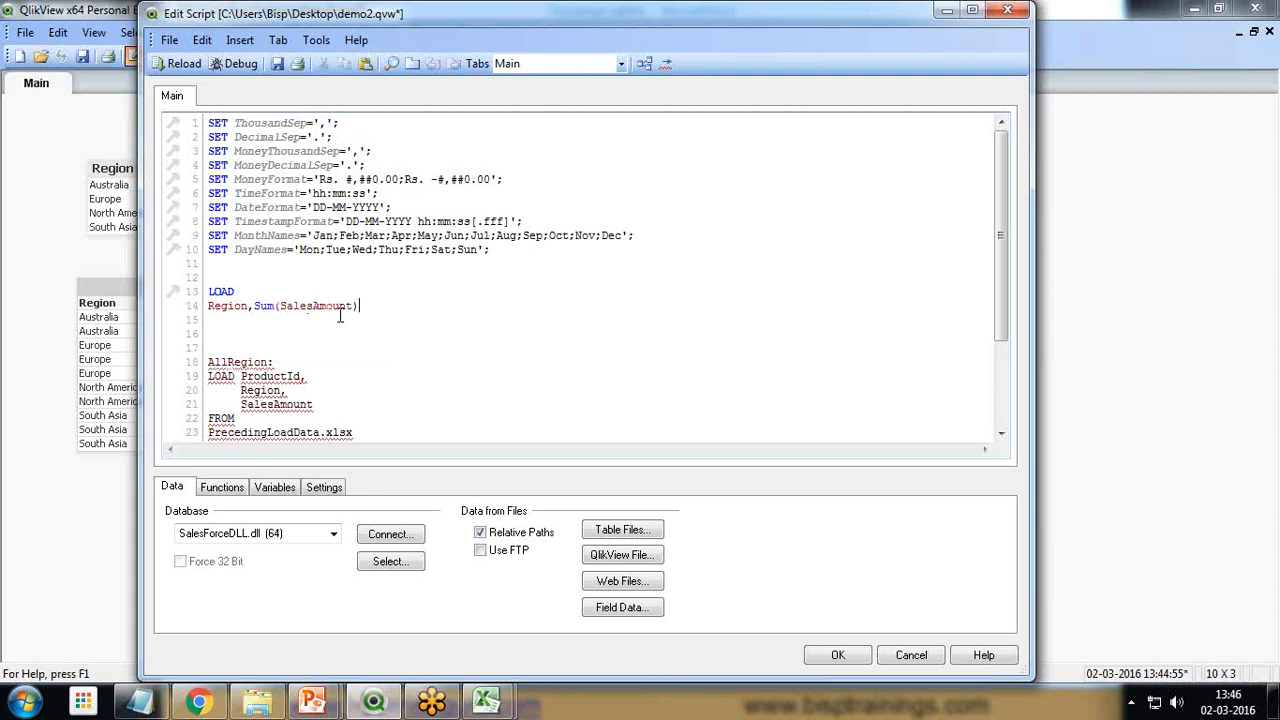
{"action": "type", "text": "T"}
{"action": "type", "text": "otalSlae"}
Complete the new LOAD statement with the clause Group by Region;
{"action": "type", "text": "g"}
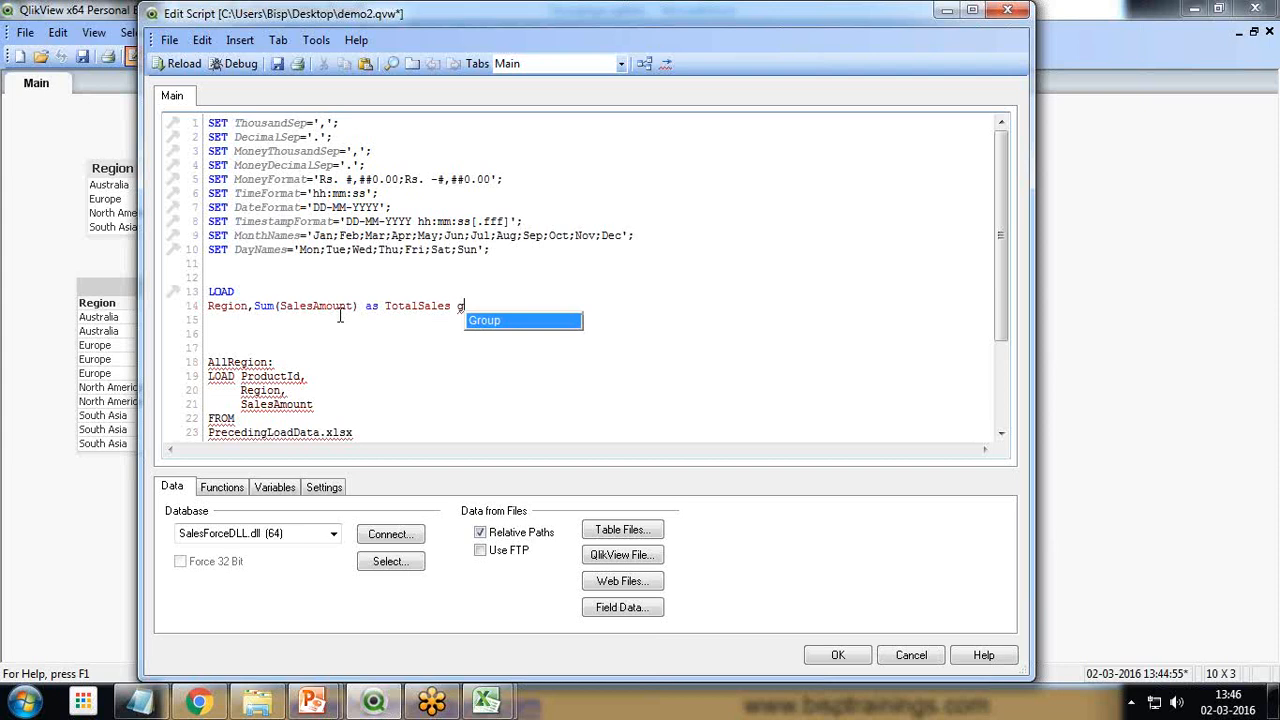
{"action": "key", "text": "Return"}
{"action": "type", "text": "by"}
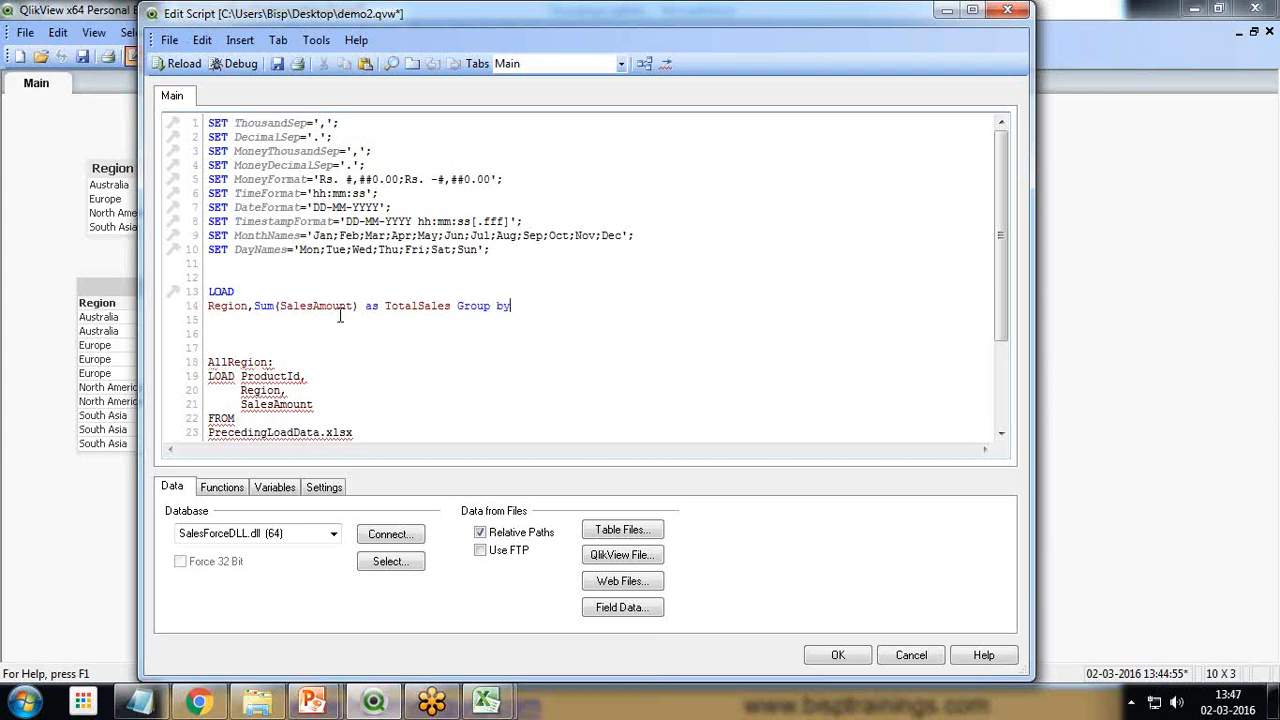
{"action": "key", "text": "Return"}
{"action": "key", "text": "BackSpace"}
{"action": "type", "text": "Region;"}
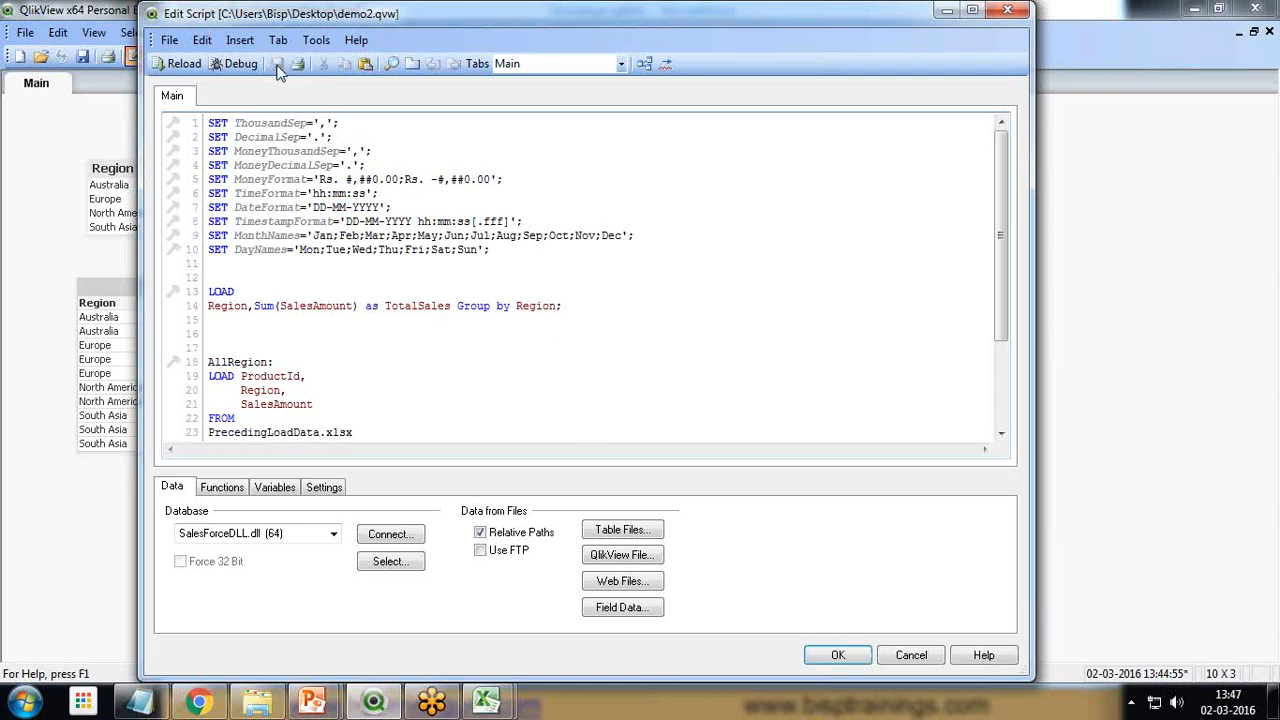
Save the script and reload the data, closing the execution progress report
{"action": "left_click", "coordinate": [166, 64]}
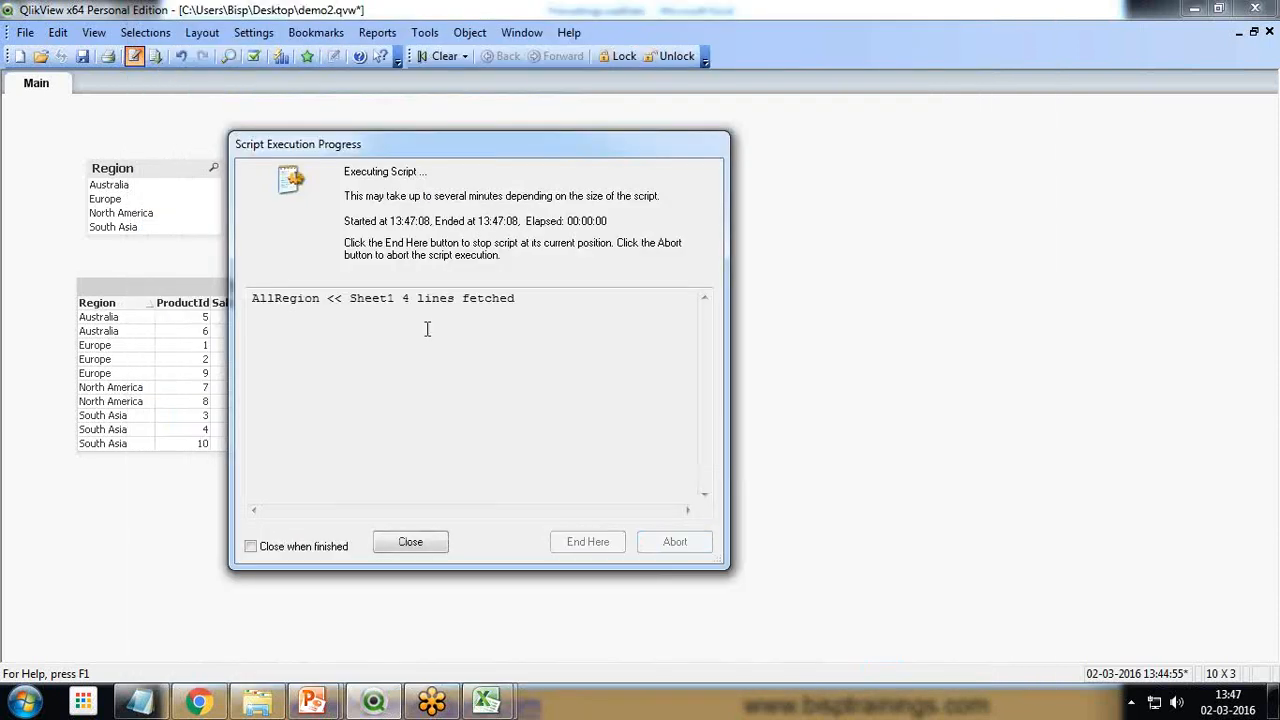
{"action": "left_click_drag", "start_coordinate": [346, 298], "coordinate": [520, 298]}
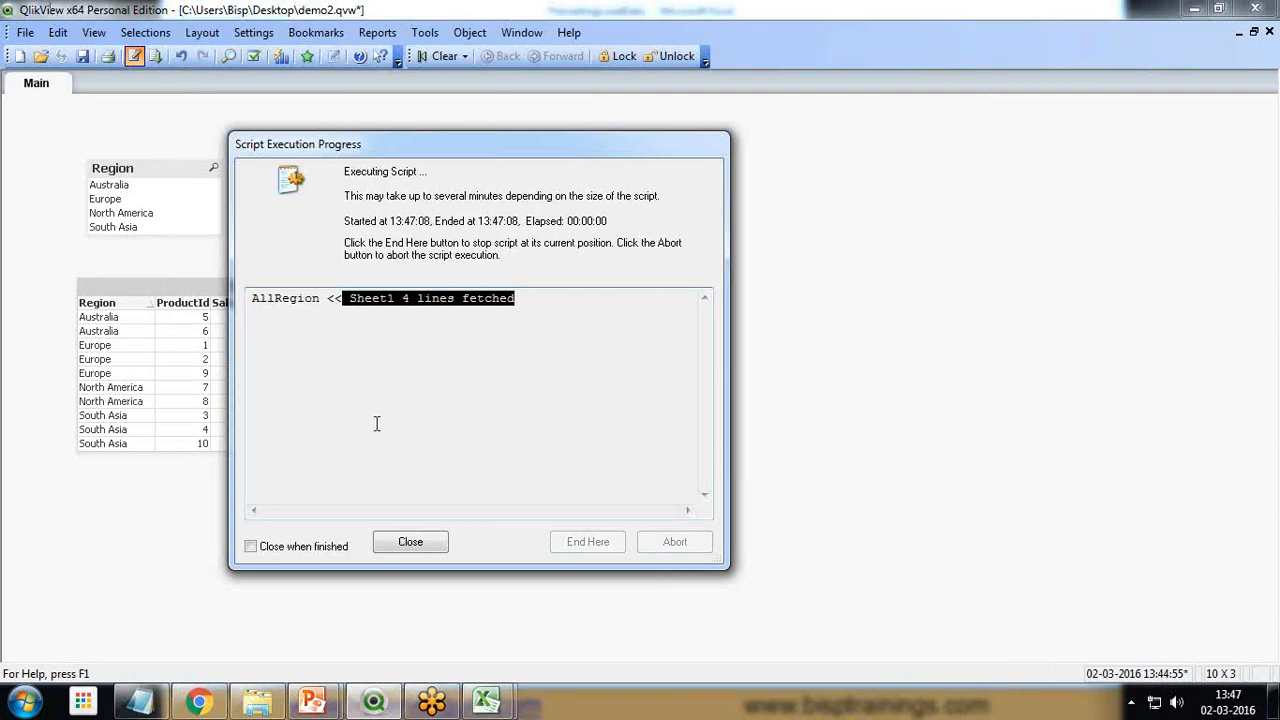
{"action": "left_click", "coordinate": [369, 311]}
{"action": "left_click_drag", "start_coordinate": [349, 298], "coordinate": [493, 298]}
{"action": "left_click", "coordinate": [417, 541]}
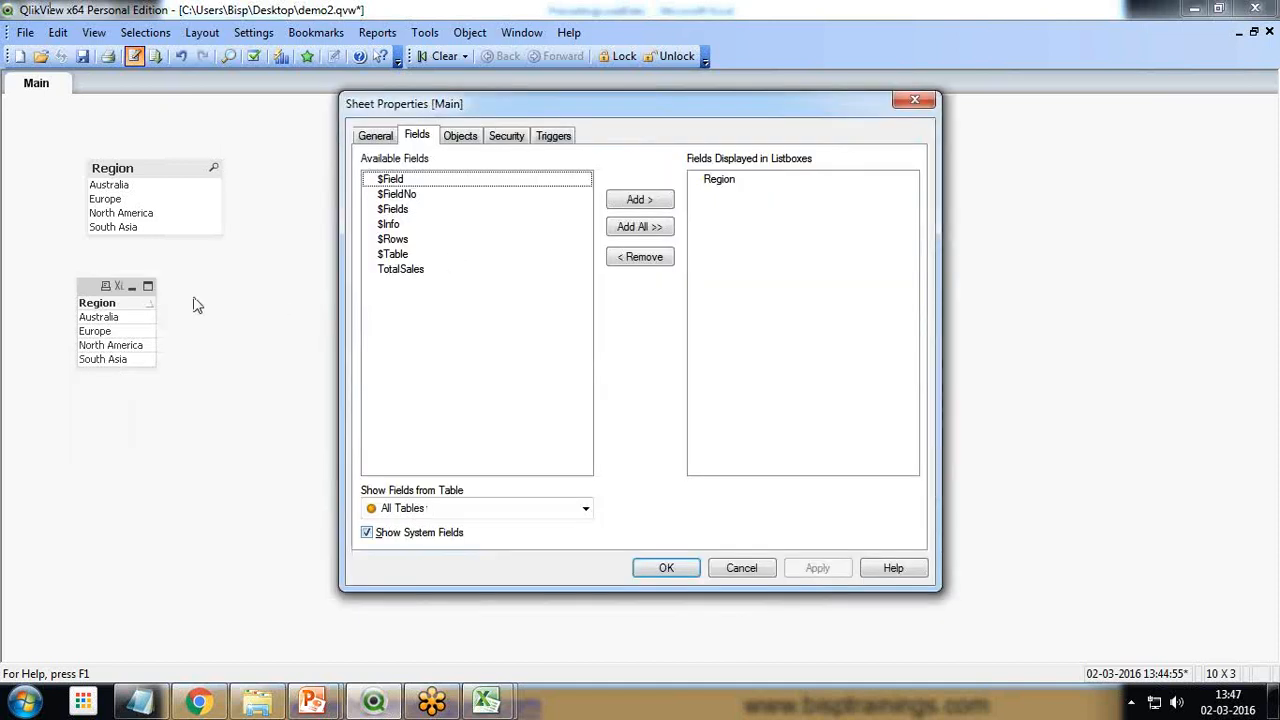
Add the TotalSales field to the sheet's displayed list boxes
{"action": "left_click_drag", "start_coordinate": [420, 105], "coordinate": [652, 101]}
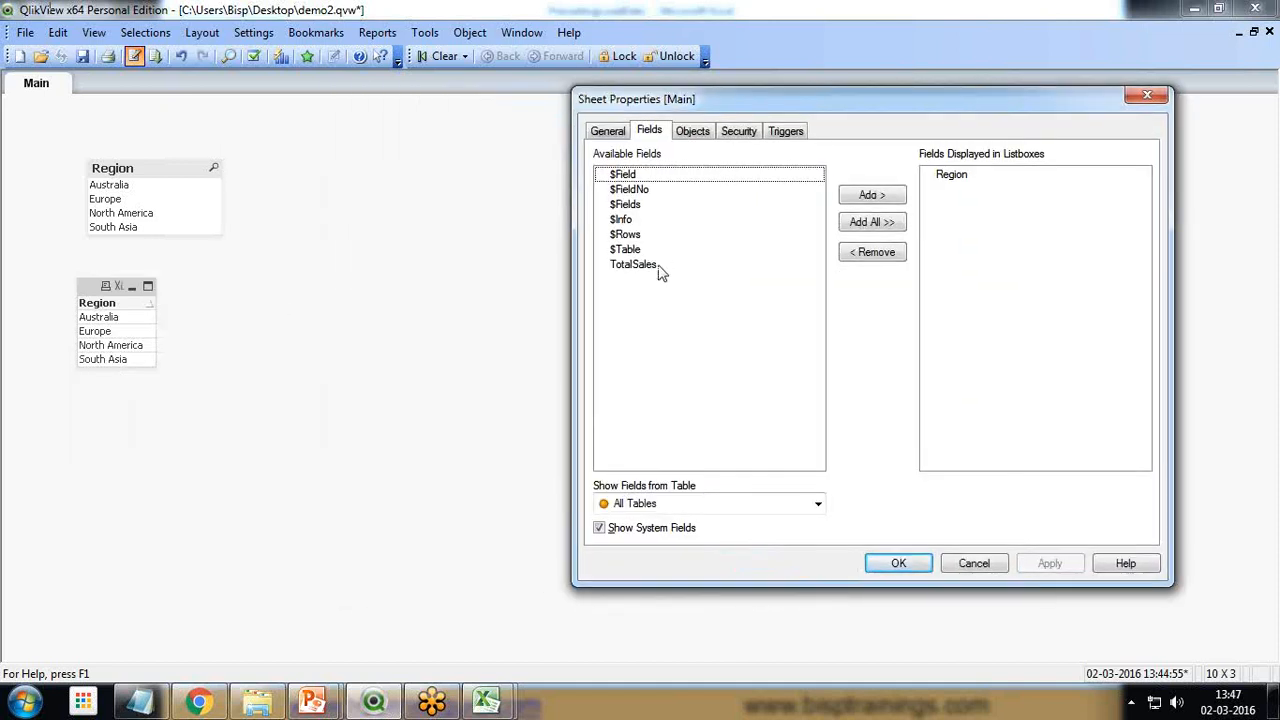
{"action": "left_click", "coordinate": [642, 266]}
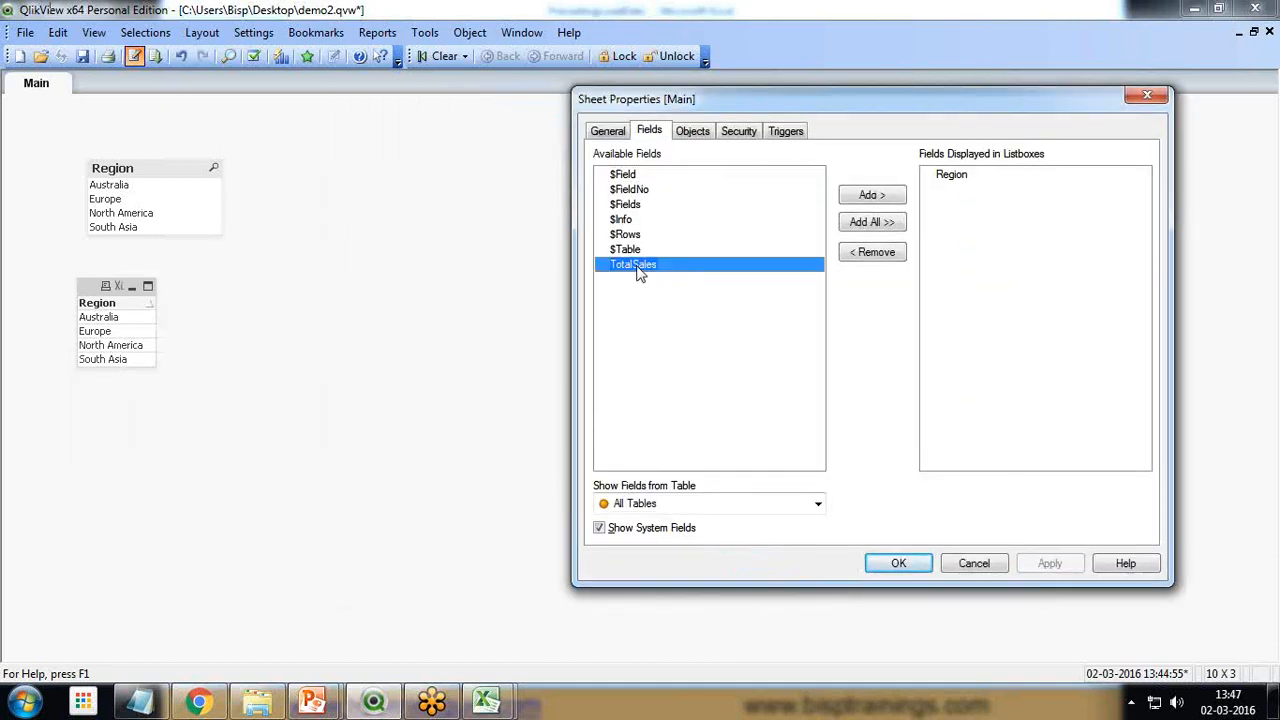
{"action": "left_click", "coordinate": [890, 197]}
{"action": "left_click_drag", "start_coordinate": [897, 101], "coordinate": [649, 117]}
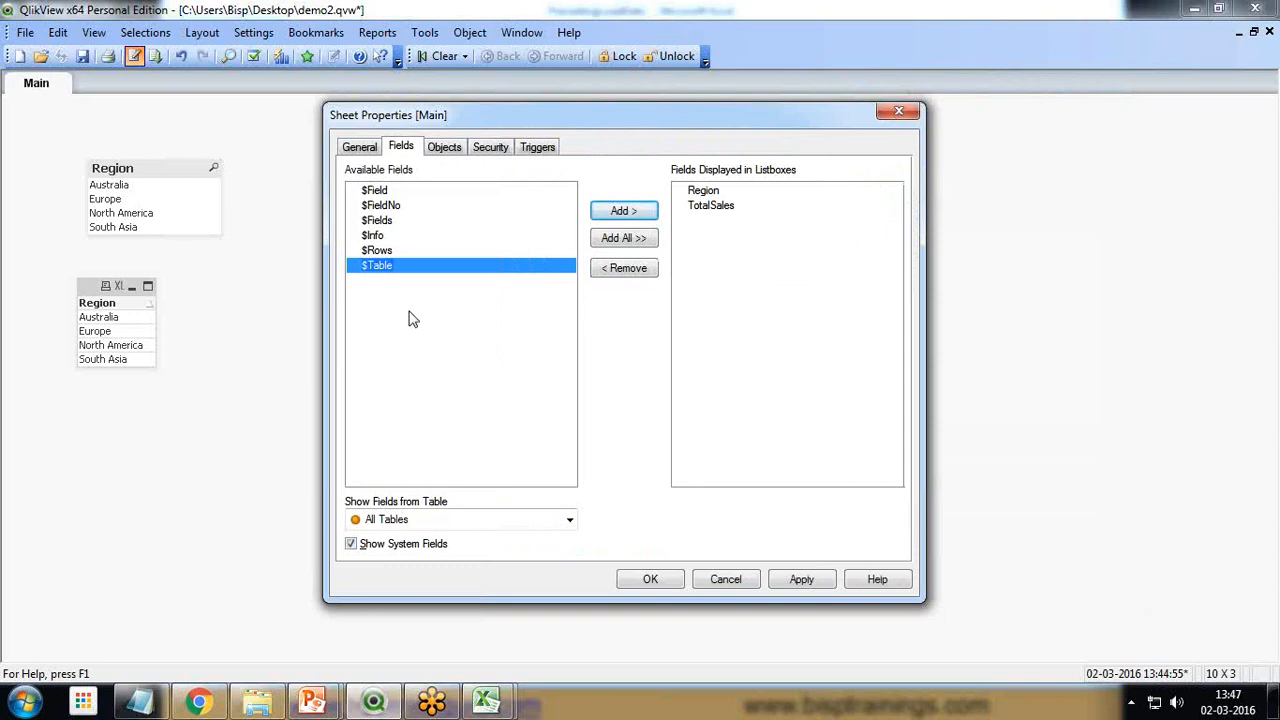
Examine the SalesAmount values in the PrecedingLoadData workbook in Excel and return to QlikView
{"action": "mouse_move", "coordinate": [487, 700]}
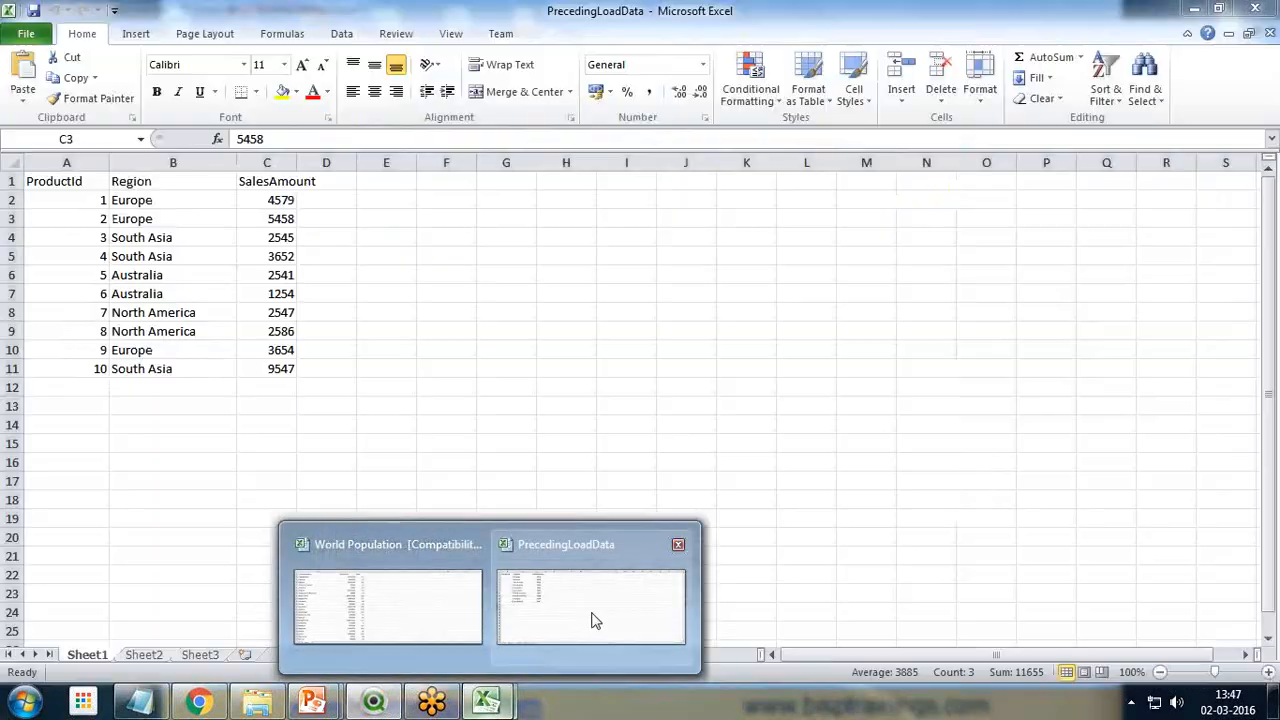
{"action": "left_click", "coordinate": [591, 612]}
{"action": "left_click_drag", "start_coordinate": [280, 181], "coordinate": [278, 256]}
{"action": "left_click", "coordinate": [373, 700]}
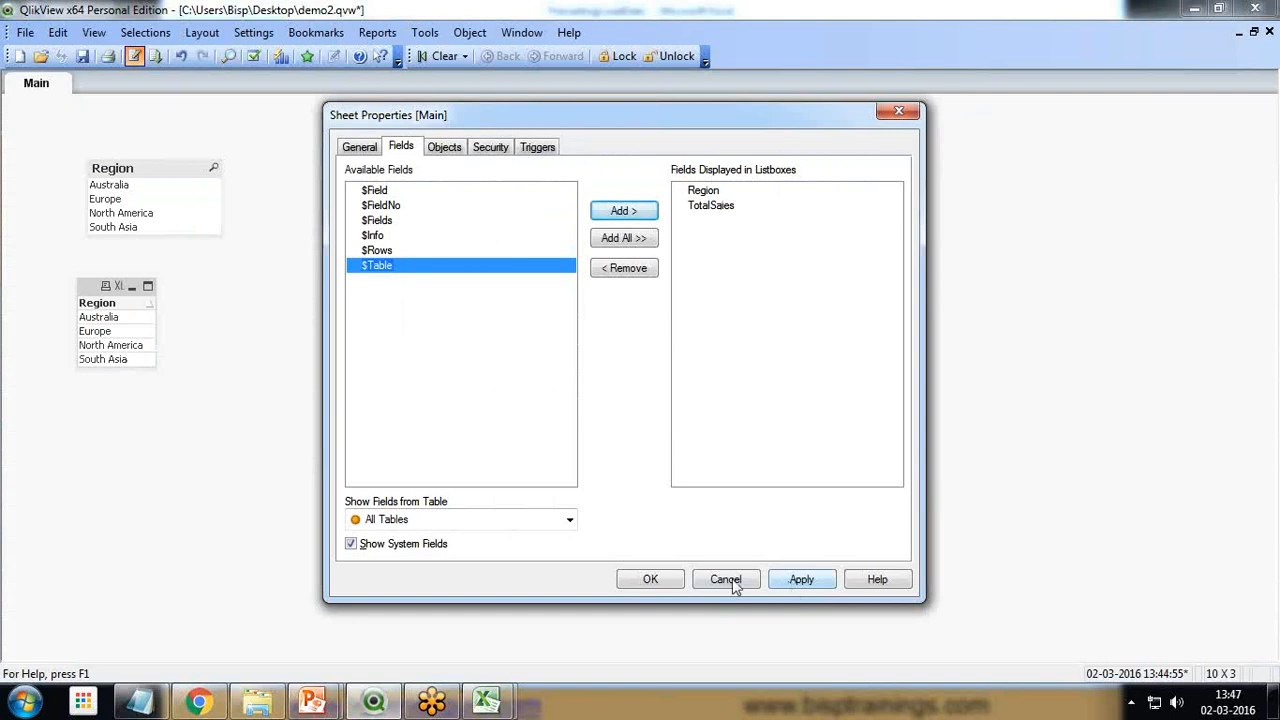
Accept the sheet's field selection and arrange the TotalSales and Region list boxes side by side near the top of the sheet
{"action": "left_click", "coordinate": [650, 580]}
{"action": "left_click_drag", "start_coordinate": [38, 122], "coordinate": [231, 127]}
{"action": "left_click_drag", "start_coordinate": [117, 172], "coordinate": [93, 135]}
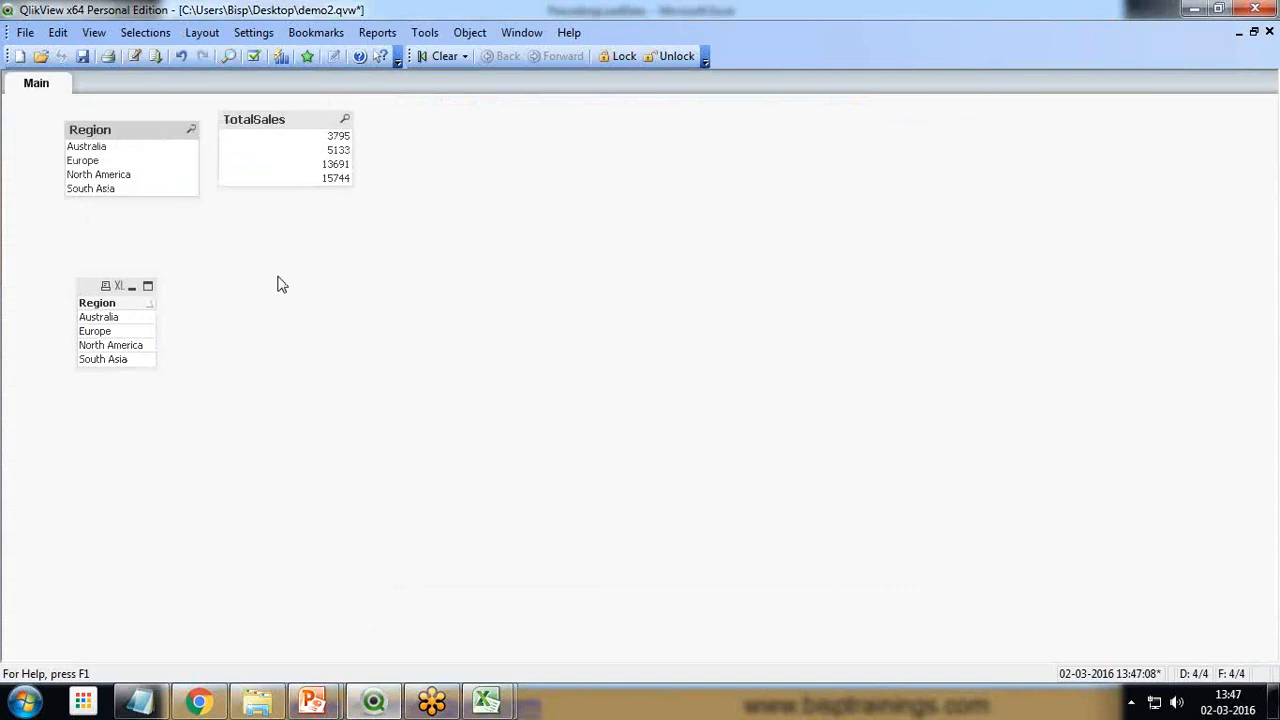
Remove the old table box beneath the Region list box from the sheet
{"action": "right_click", "coordinate": [348, 298]}
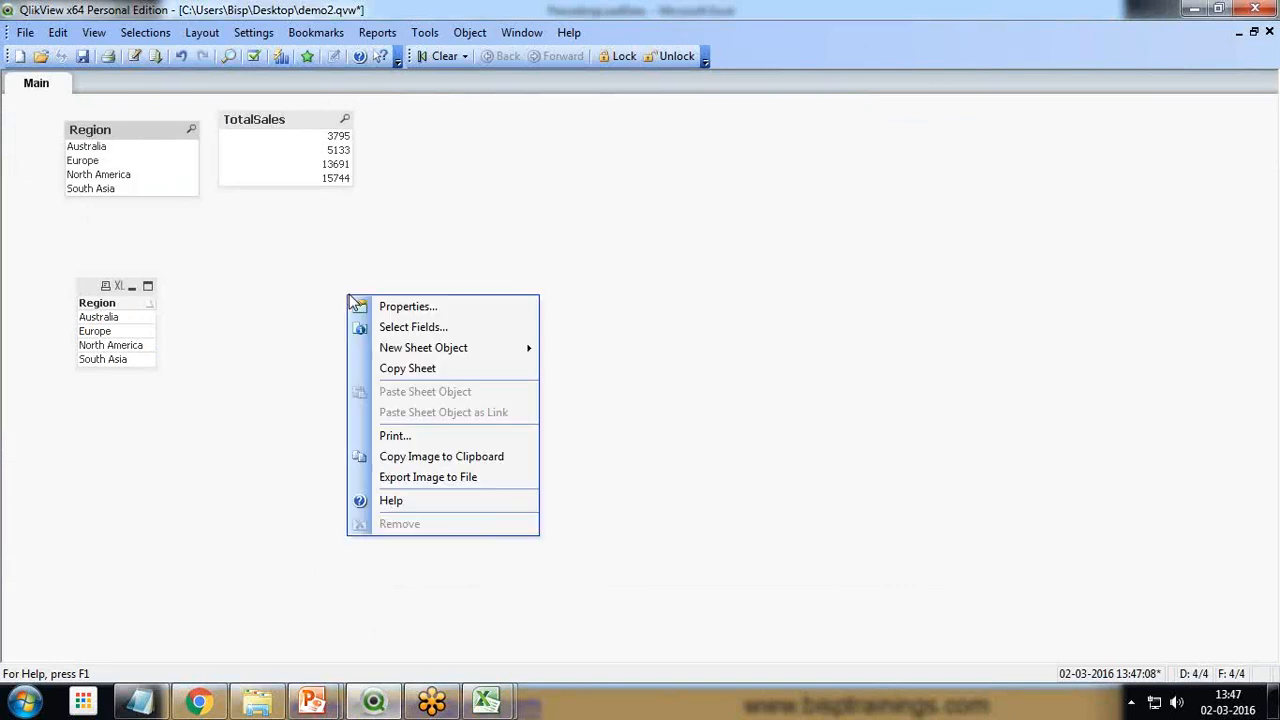
{"action": "right_click", "coordinate": [88, 290]}
{"action": "left_click", "coordinate": [150, 540]}
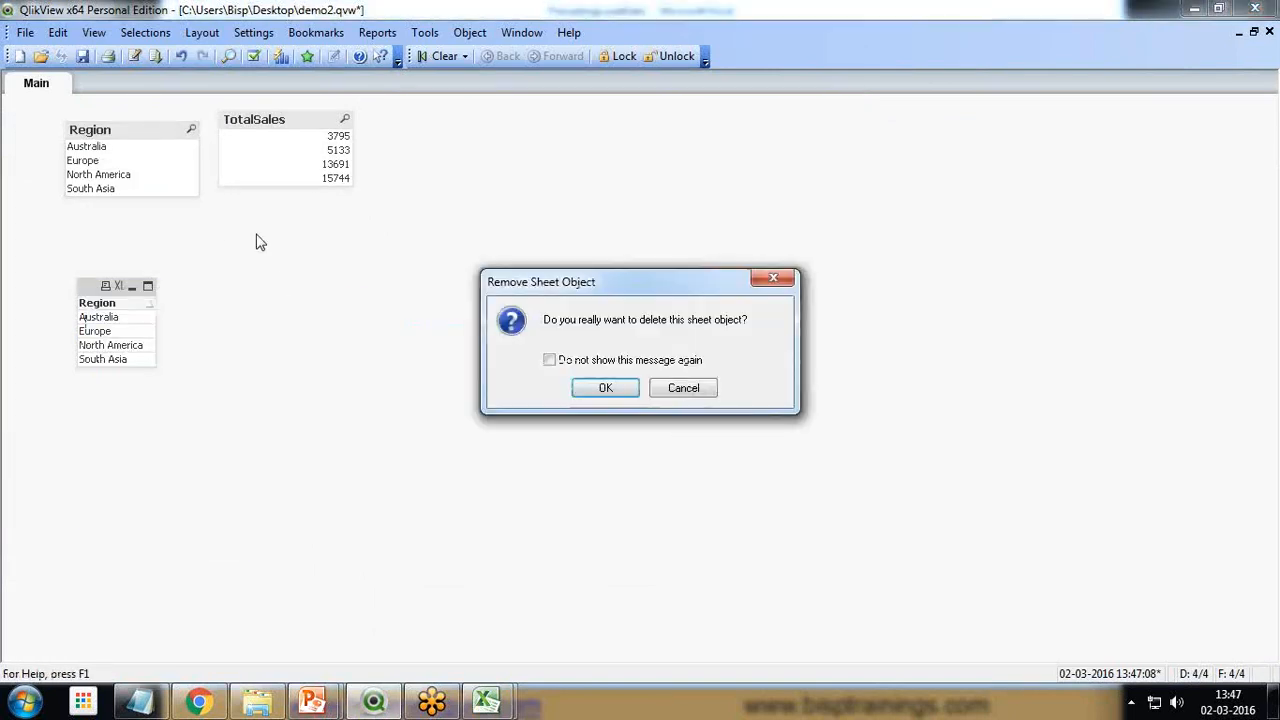
{"action": "left_click", "coordinate": [605, 388]}
Move the TotalSales list box beneath the Region list box and remove it from the sheet
{"action": "left_click_drag", "start_coordinate": [314, 118], "coordinate": [187, 254]}
{"action": "right_click", "coordinate": [188, 250]}
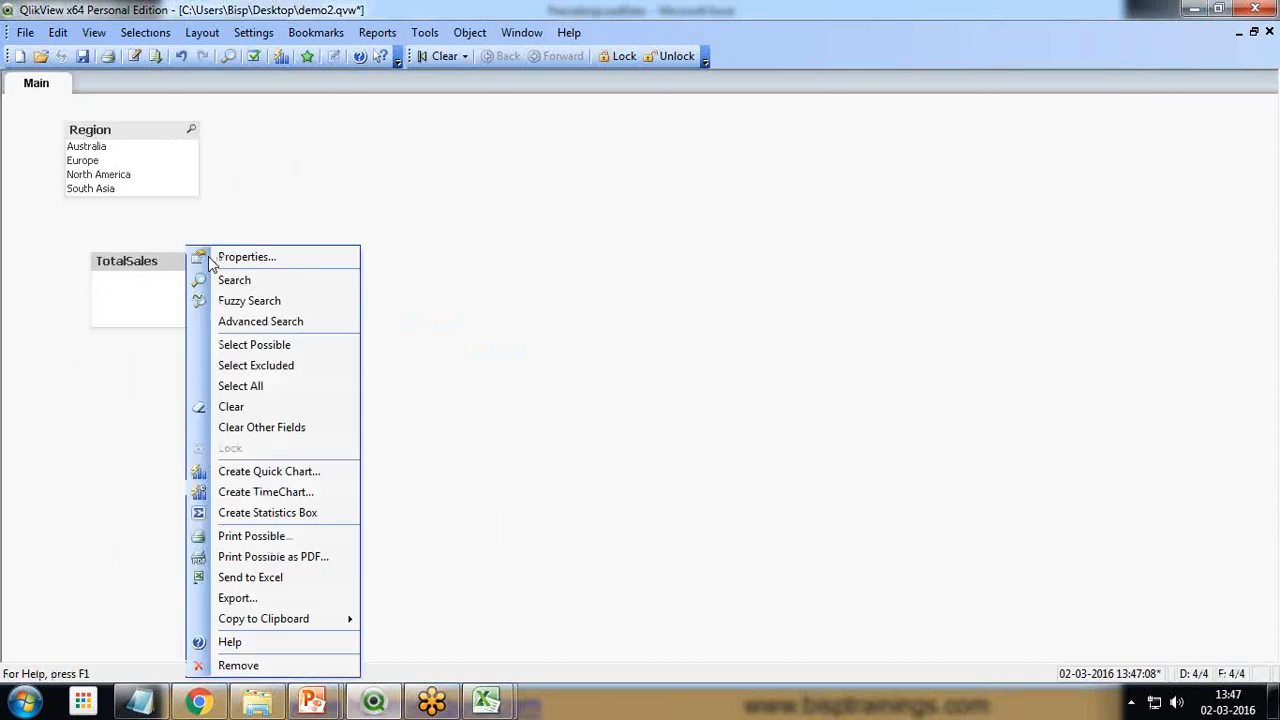
{"action": "left_click", "coordinate": [245, 665]}
{"action": "left_click", "coordinate": [603, 388]}
{"action": "right_click", "coordinate": [330, 252]}
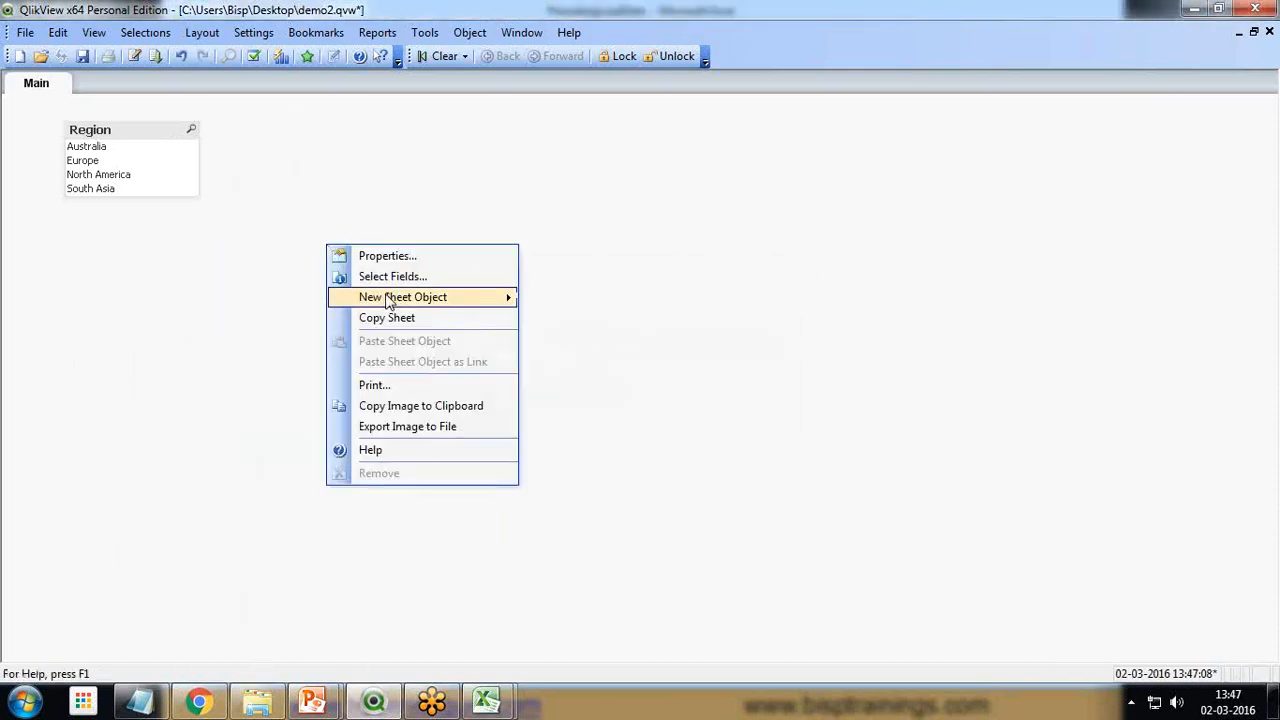
{"action": "mouse_move", "coordinate": [420, 294]}
{"action": "left_click", "coordinate": [565, 380]}
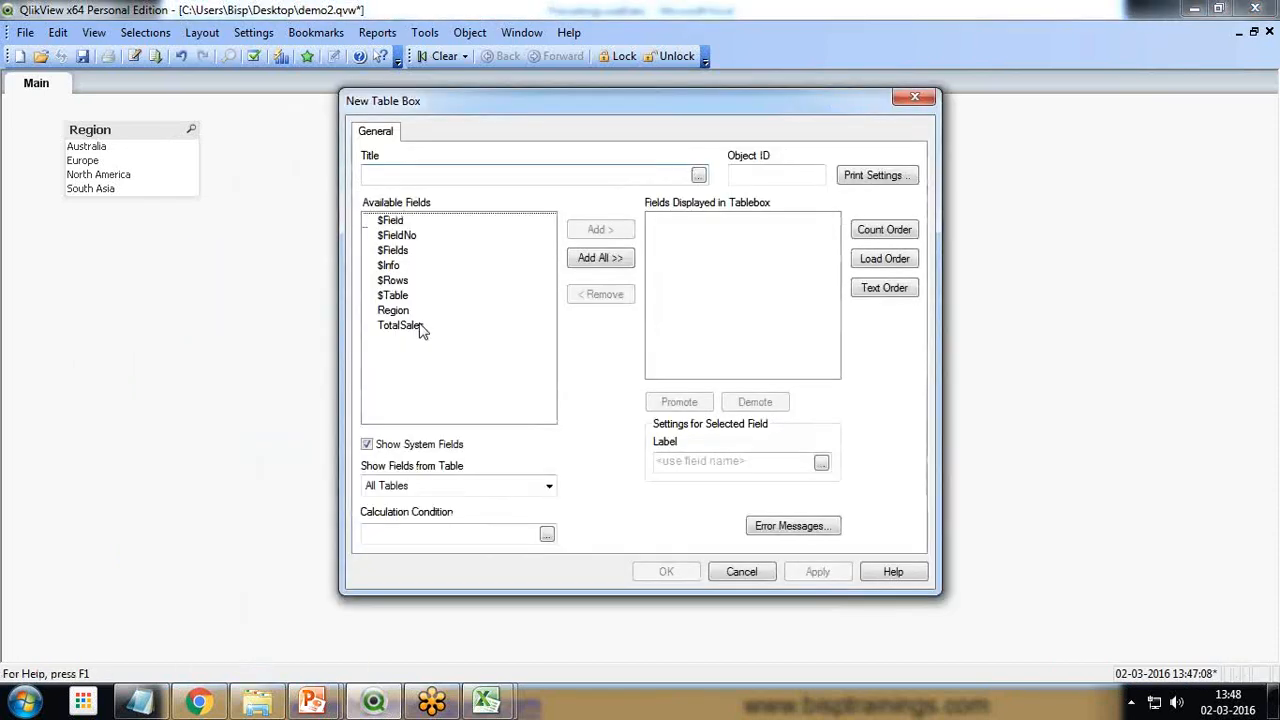
{"action": "double_click", "coordinate": [400, 310]}
{"action": "left_click", "coordinate": [629, 240]}
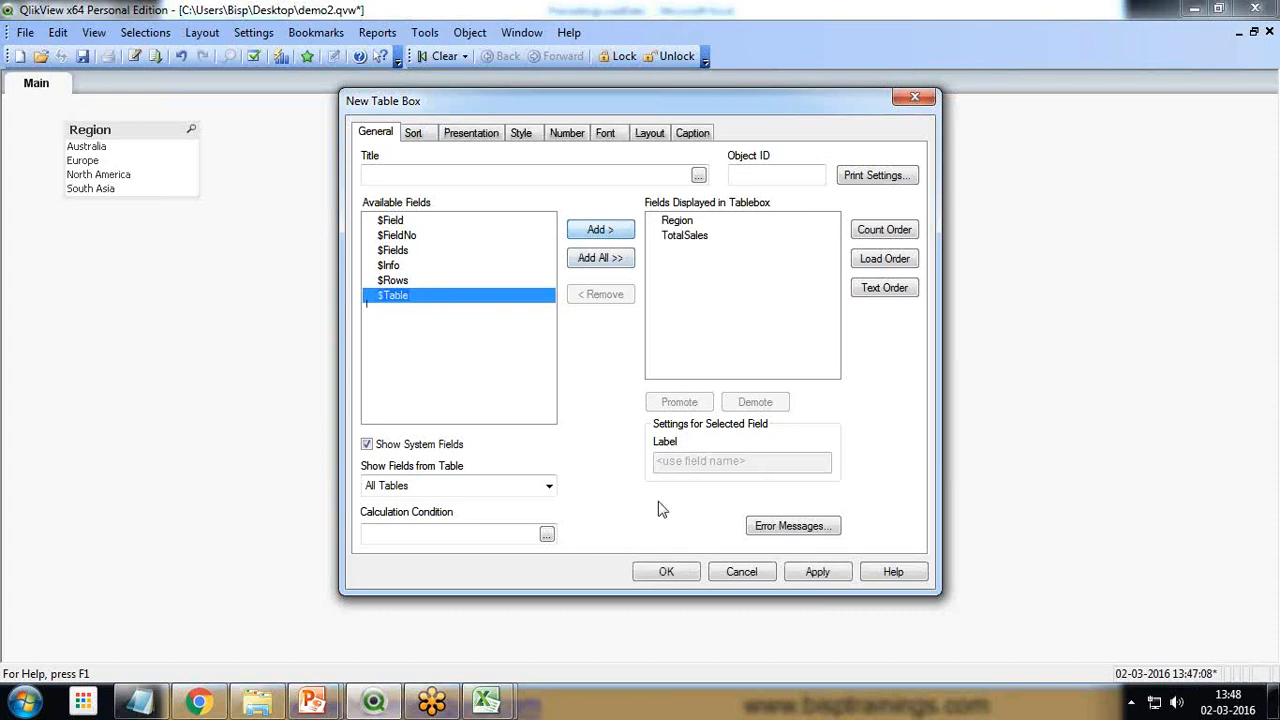
{"action": "left_click", "coordinate": [760, 576]}
Create a table box with the Region and TotalSales fields and place it beside the Region list box
{"action": "right_click", "coordinate": [386, 410]}
{"action": "mouse_move", "coordinate": [470, 458]}
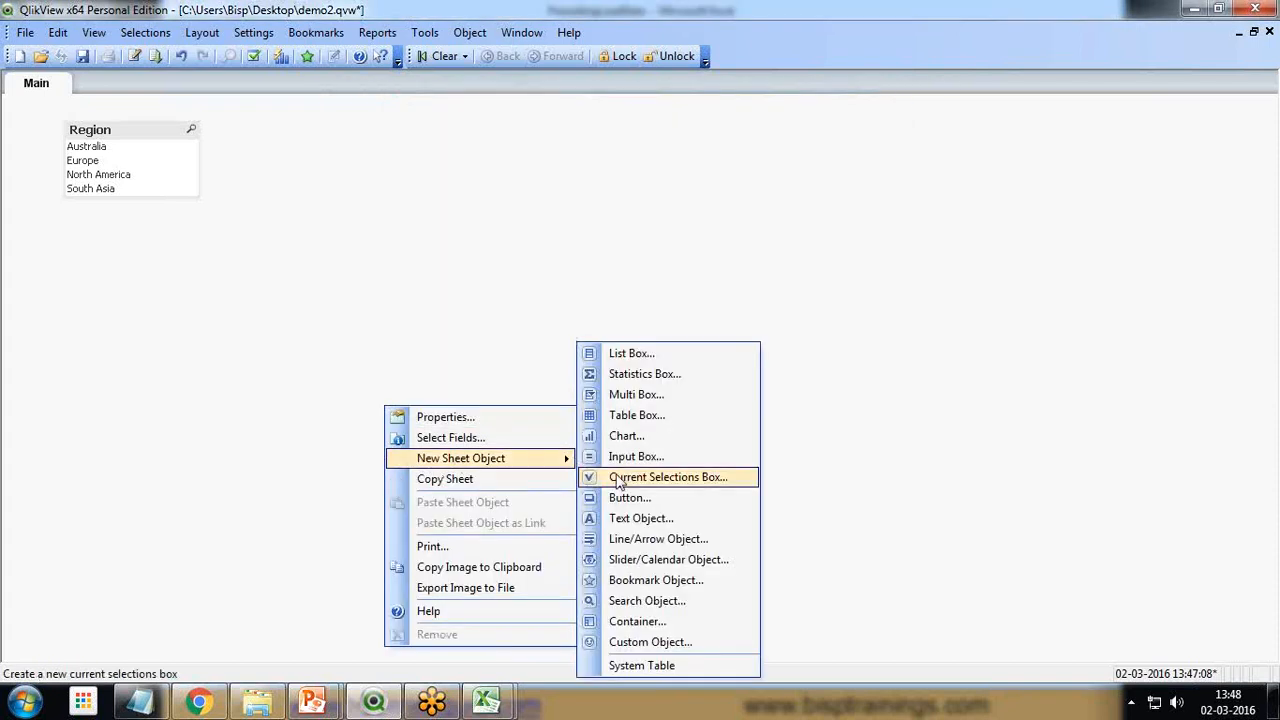
{"action": "left_click", "coordinate": [614, 416]}
{"action": "double_click", "coordinate": [405, 312]}
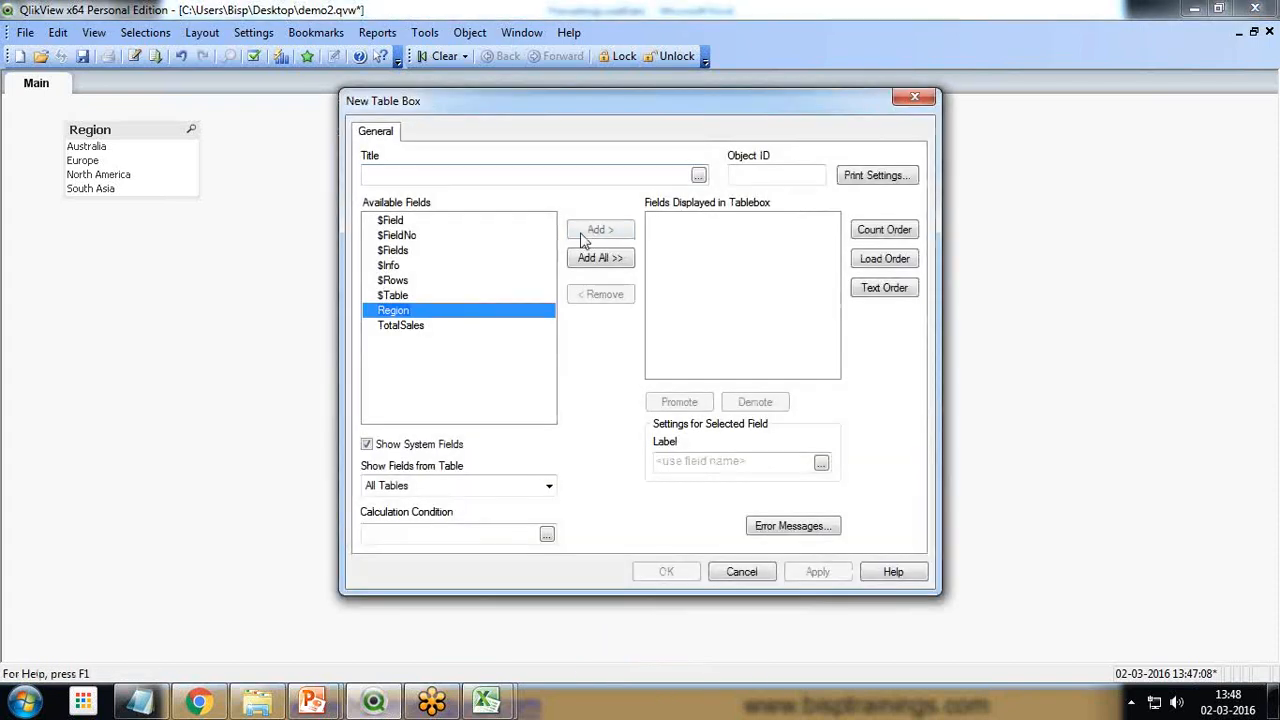
{"action": "left_click", "coordinate": [609, 231]}
{"action": "left_click", "coordinate": [666, 571]}
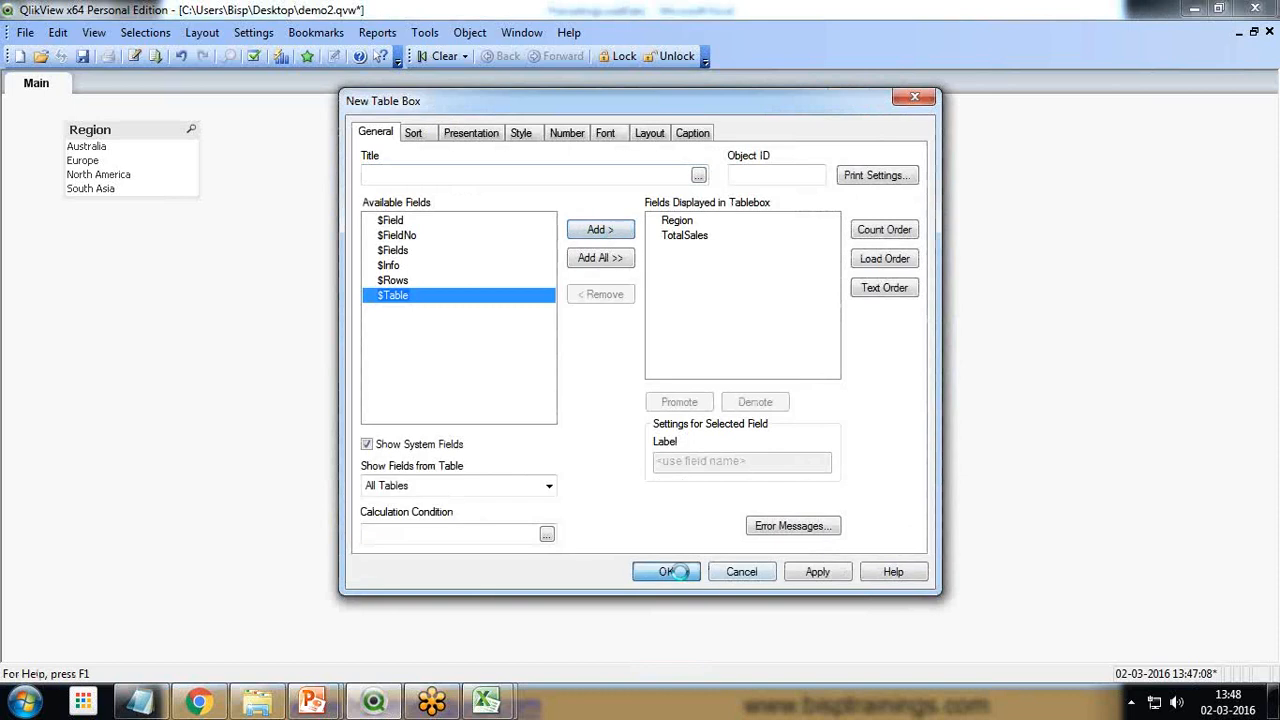
{"action": "left_click_drag", "start_coordinate": [457, 415], "coordinate": [345, 163]}
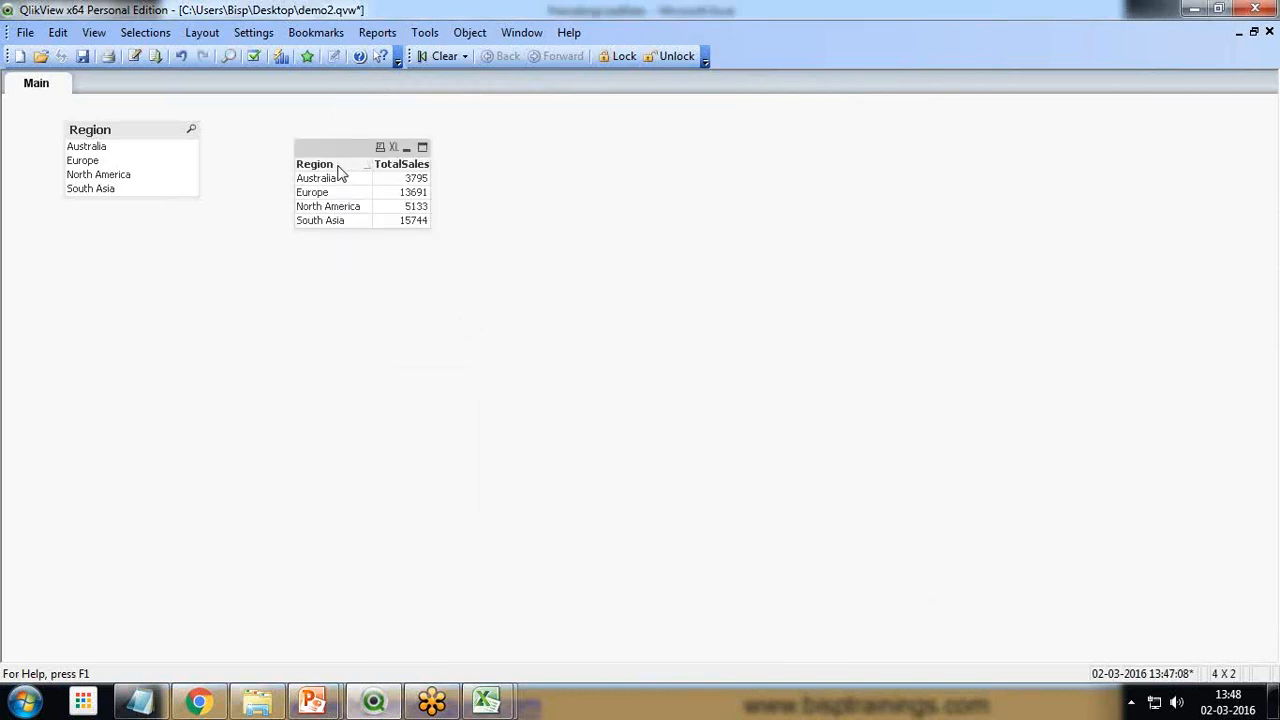
Open the document's load script for editing
{"action": "left_click", "coordinate": [133, 55]}
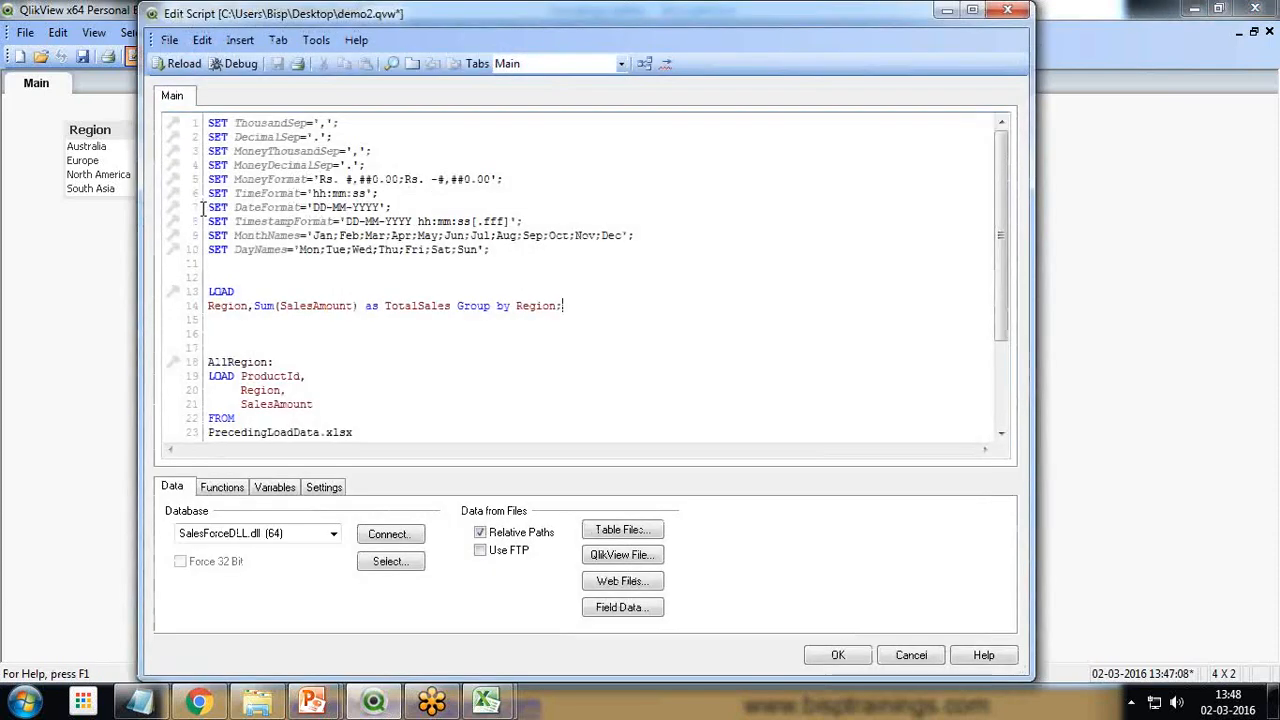
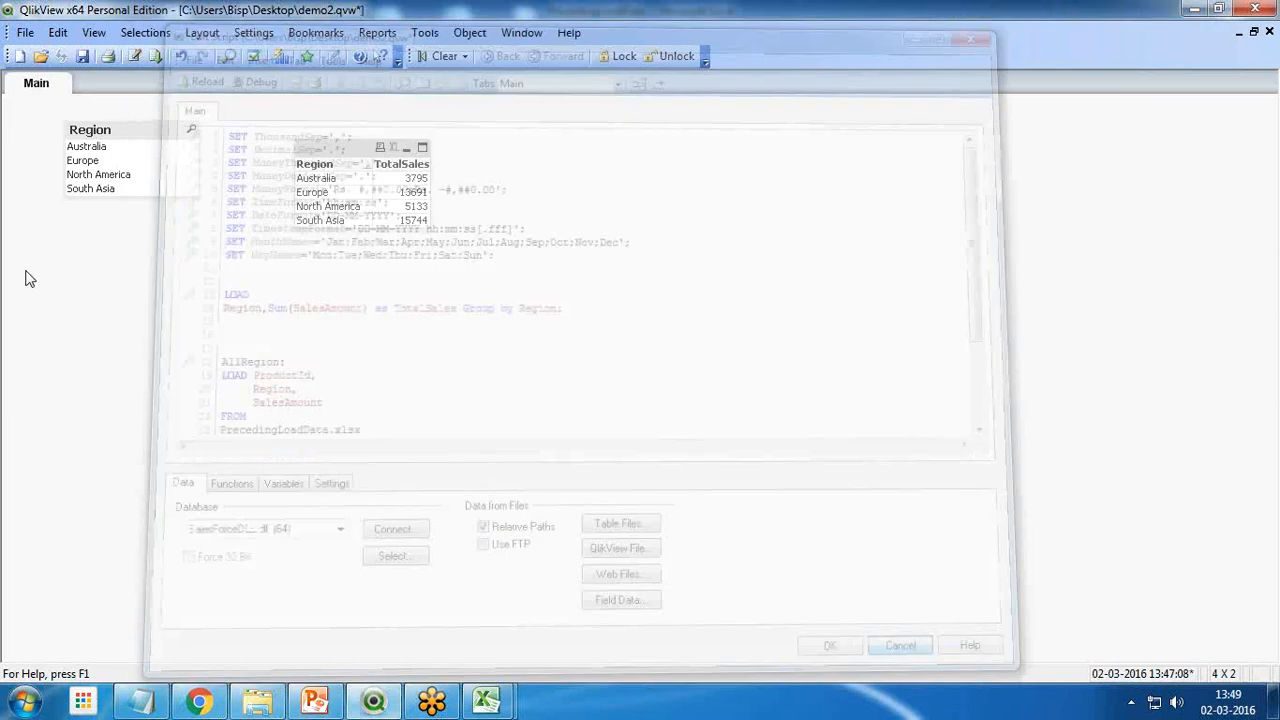
Remove the Region list box and the Region/TotalSales table box from the sheet
{"action": "right_click", "coordinate": [82, 128]}
{"action": "left_click", "coordinate": [183, 547]}
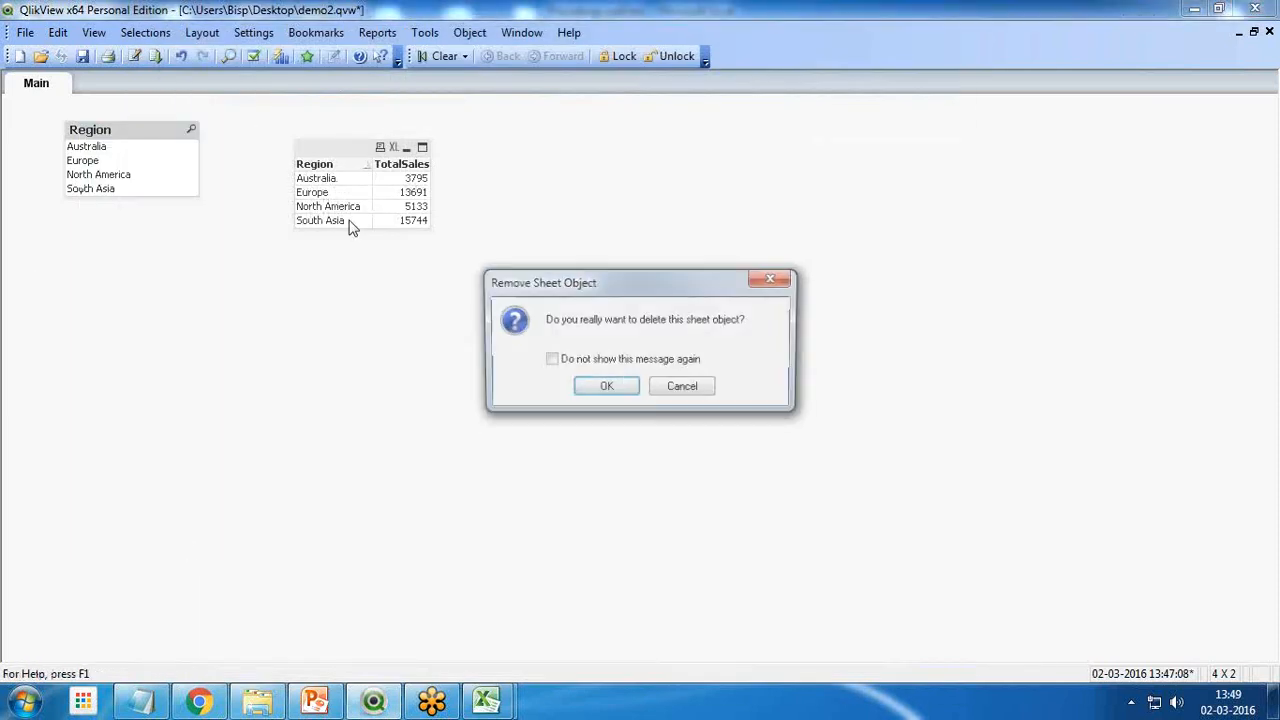
{"action": "left_click", "coordinate": [614, 384]}
{"action": "right_click", "coordinate": [352, 172]}
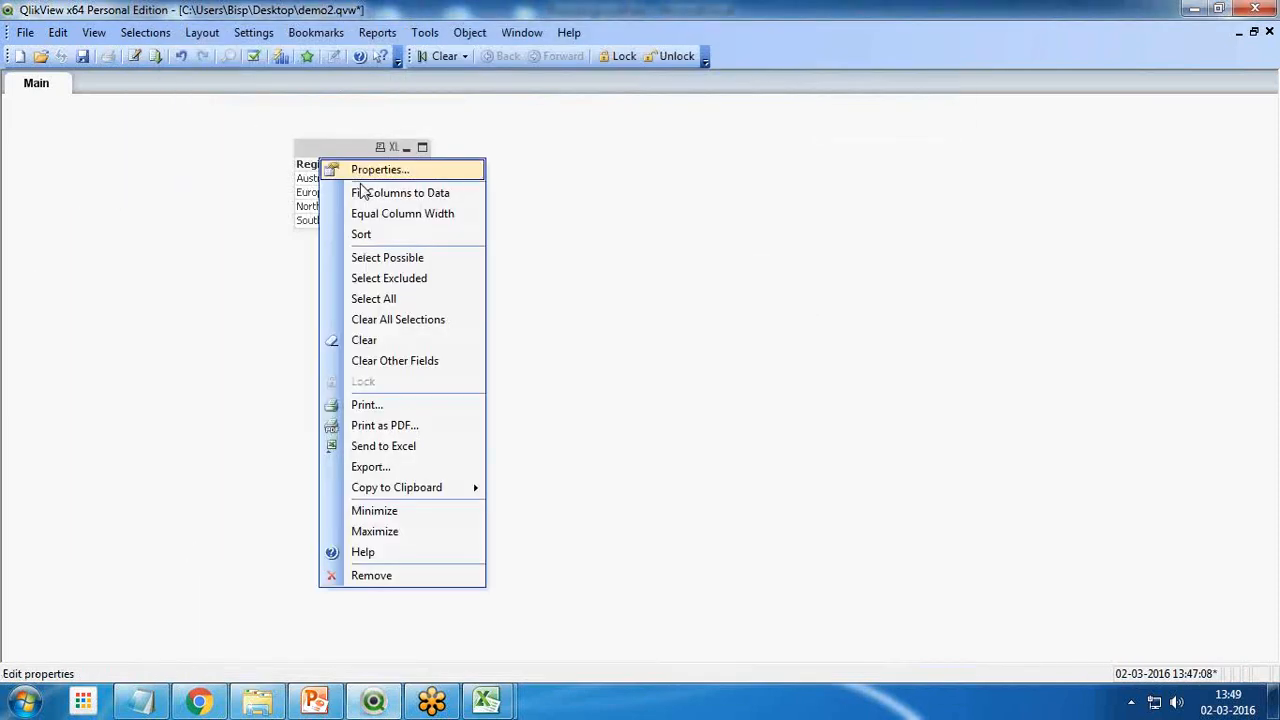
{"action": "left_click", "coordinate": [385, 575]}
{"action": "left_click", "coordinate": [608, 388]}
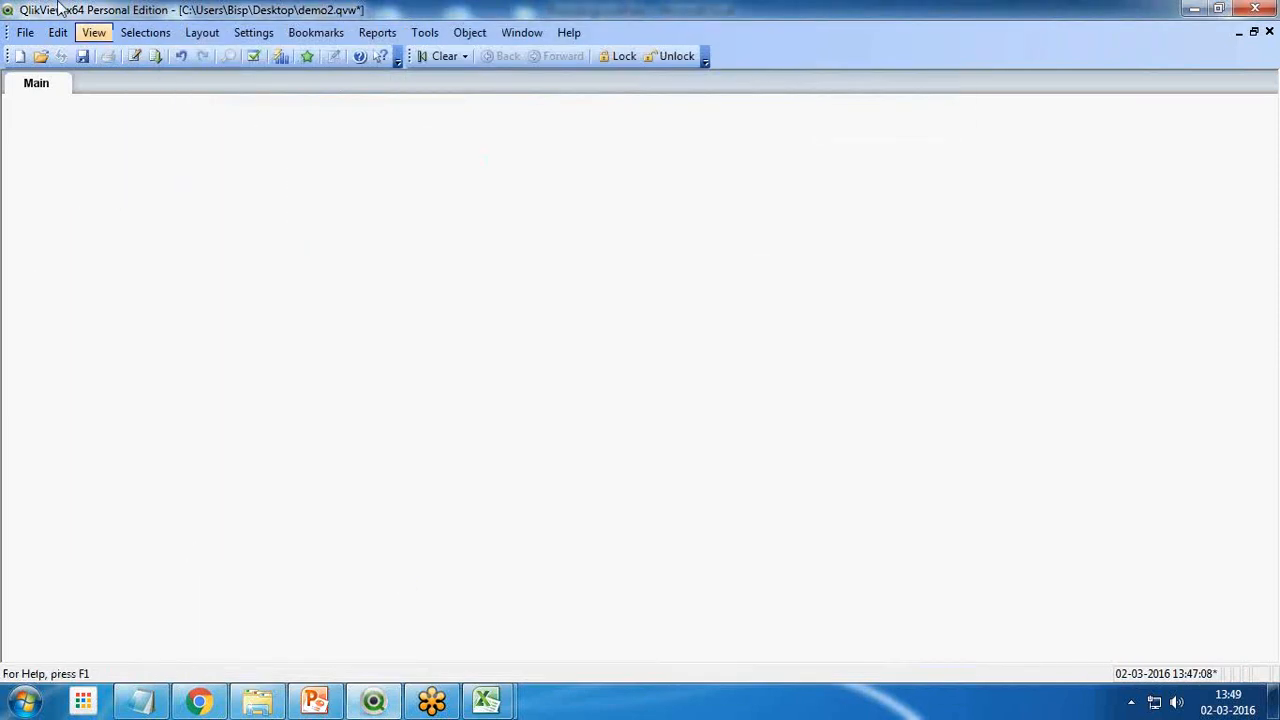
Delete both sales LOAD statements below the SET lines in the load script and save the document
{"action": "left_click", "coordinate": [134, 56]}
{"action": "left_click_drag", "start_coordinate": [206, 291], "coordinate": [305, 462]}
{"action": "key", "text": "Delete"}
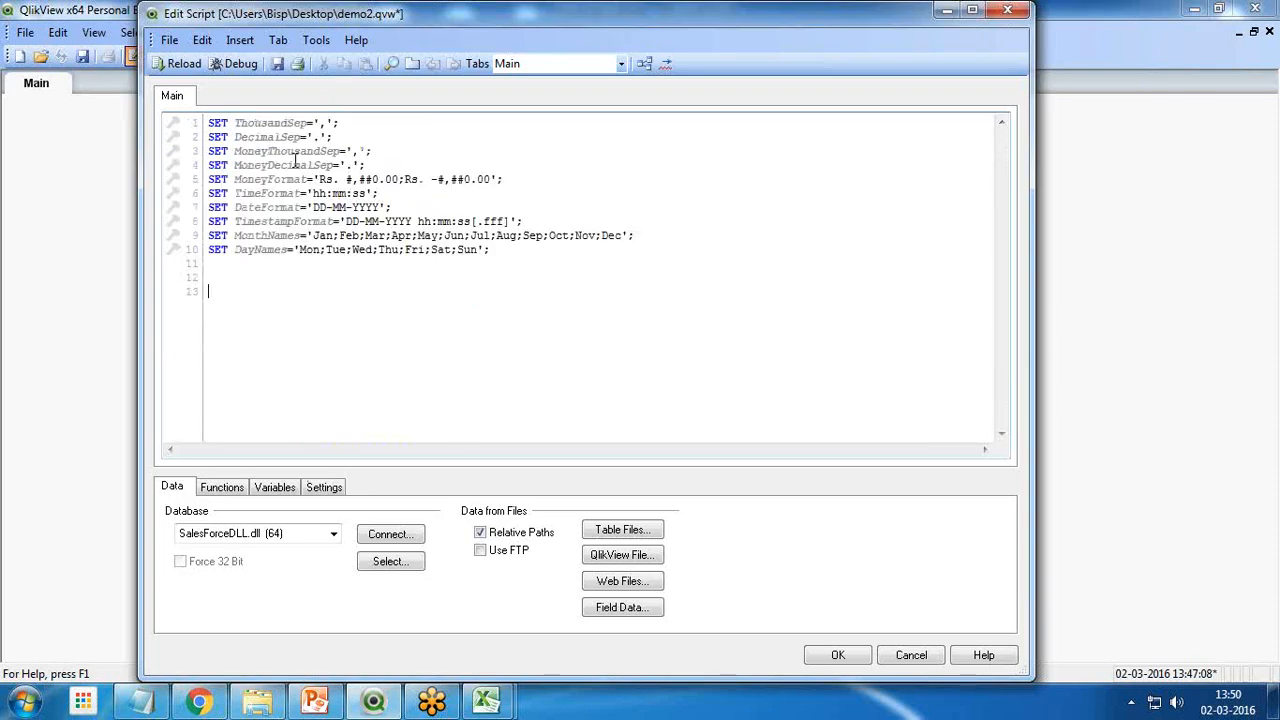
{"action": "left_click", "coordinate": [277, 63]}
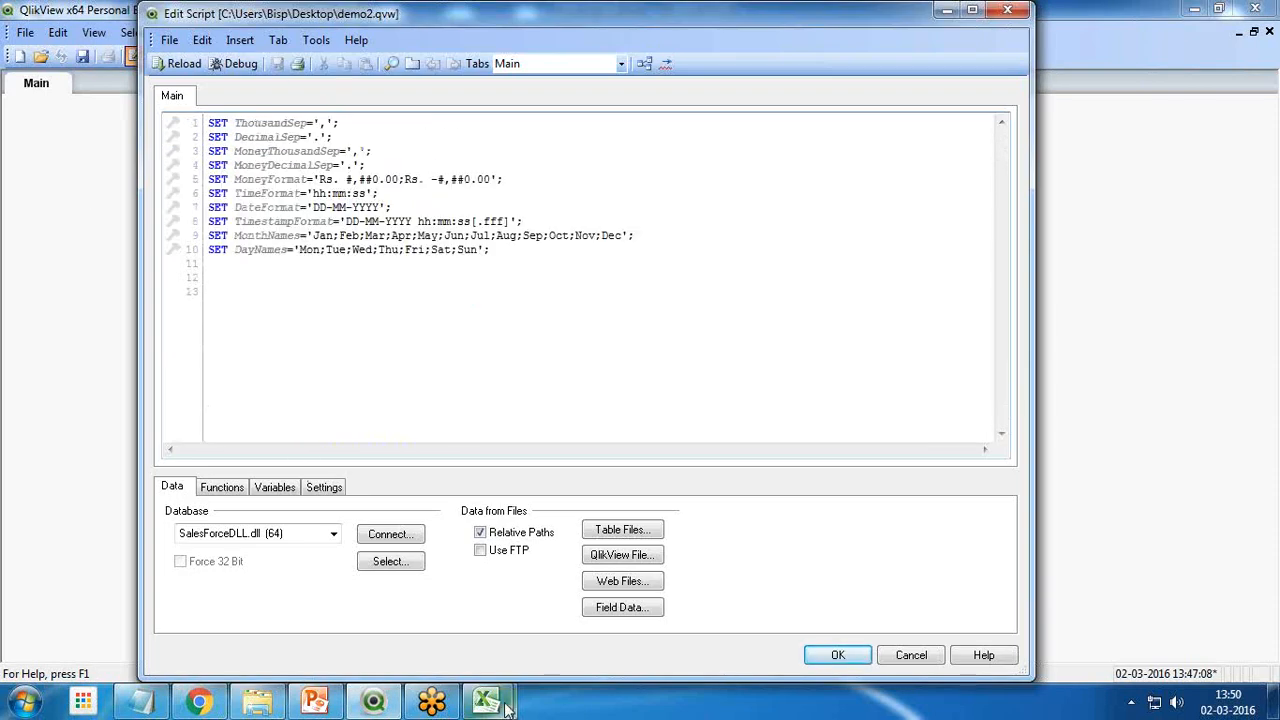
Examine the columns of the World Population workbook in Excel and return to the QlikView script editor
{"action": "mouse_move", "coordinate": [506, 707]}
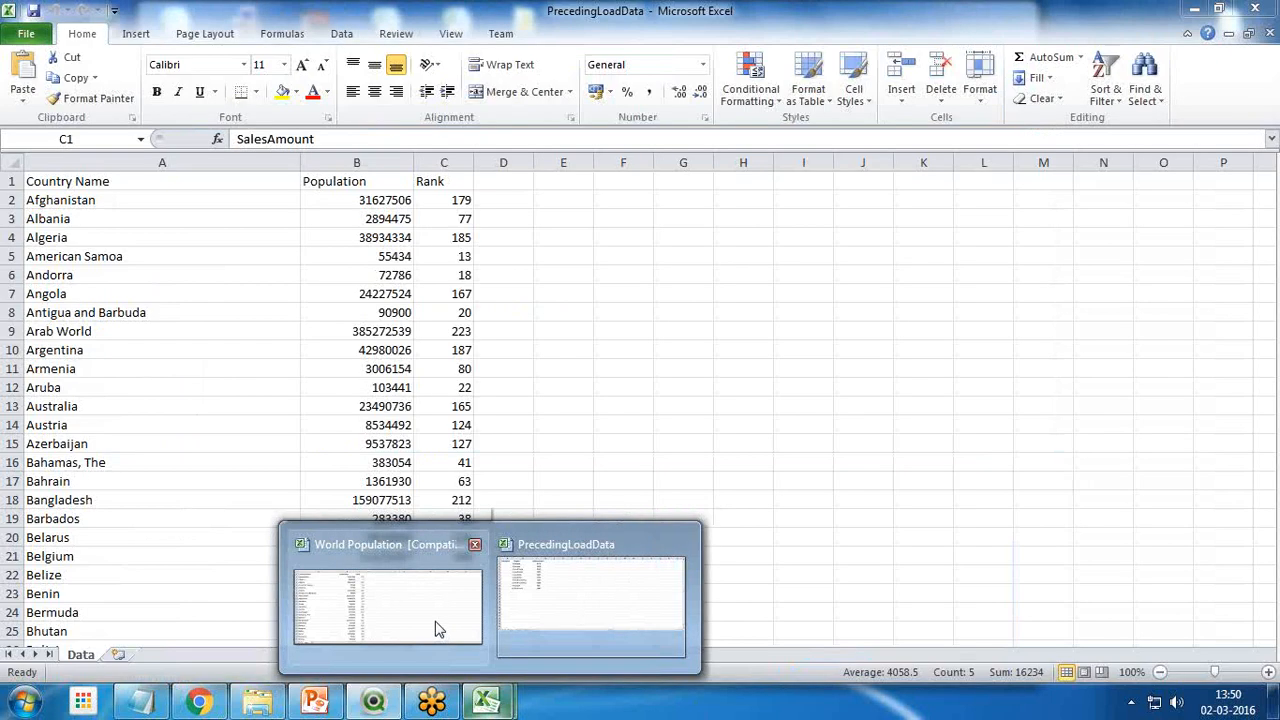
{"action": "left_click", "coordinate": [437, 629]}
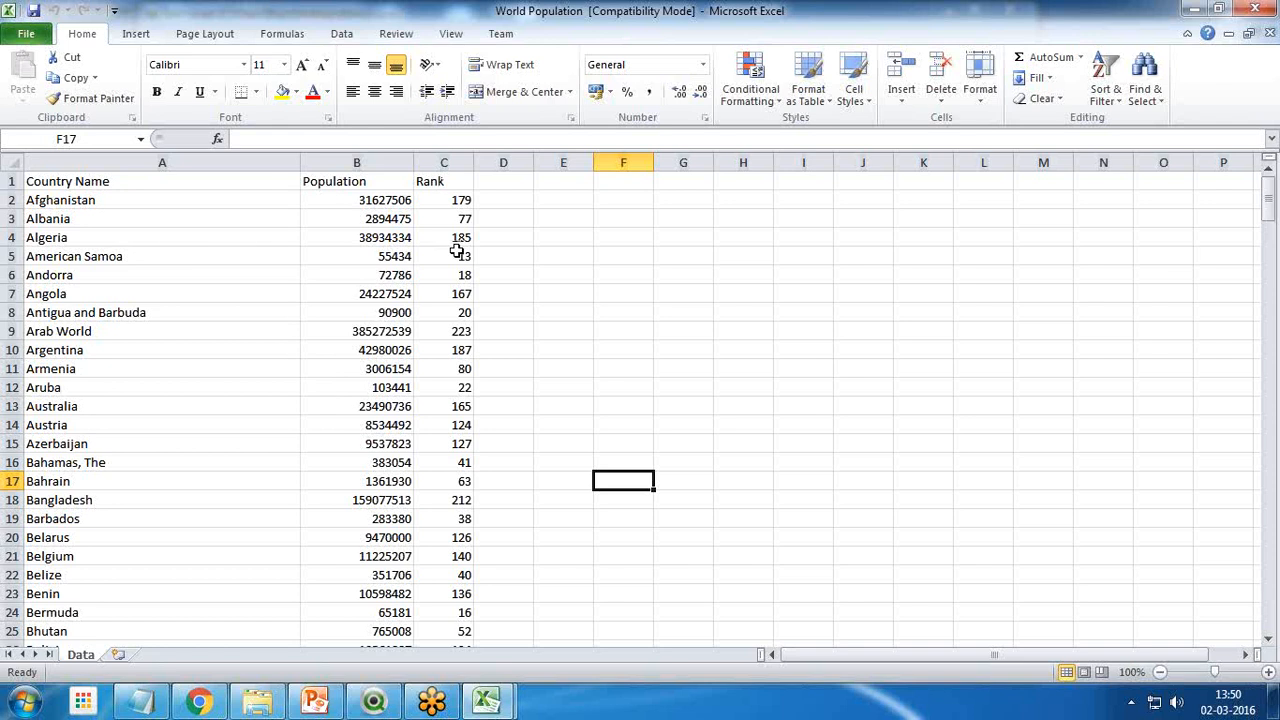
{"action": "key", "text": "alt+Tab"}
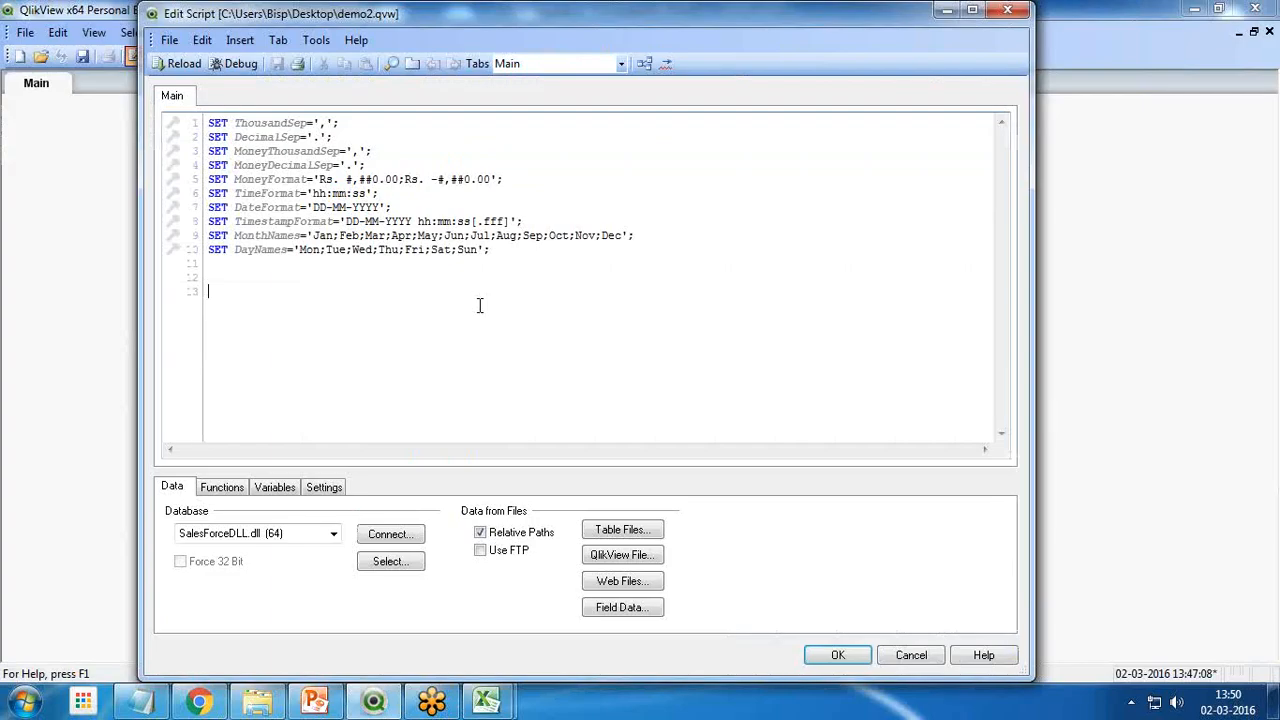
Add a load of the World Population Excel file from the Desktop to the script, using embedded labels
{"action": "left_click", "coordinate": [622, 536]}
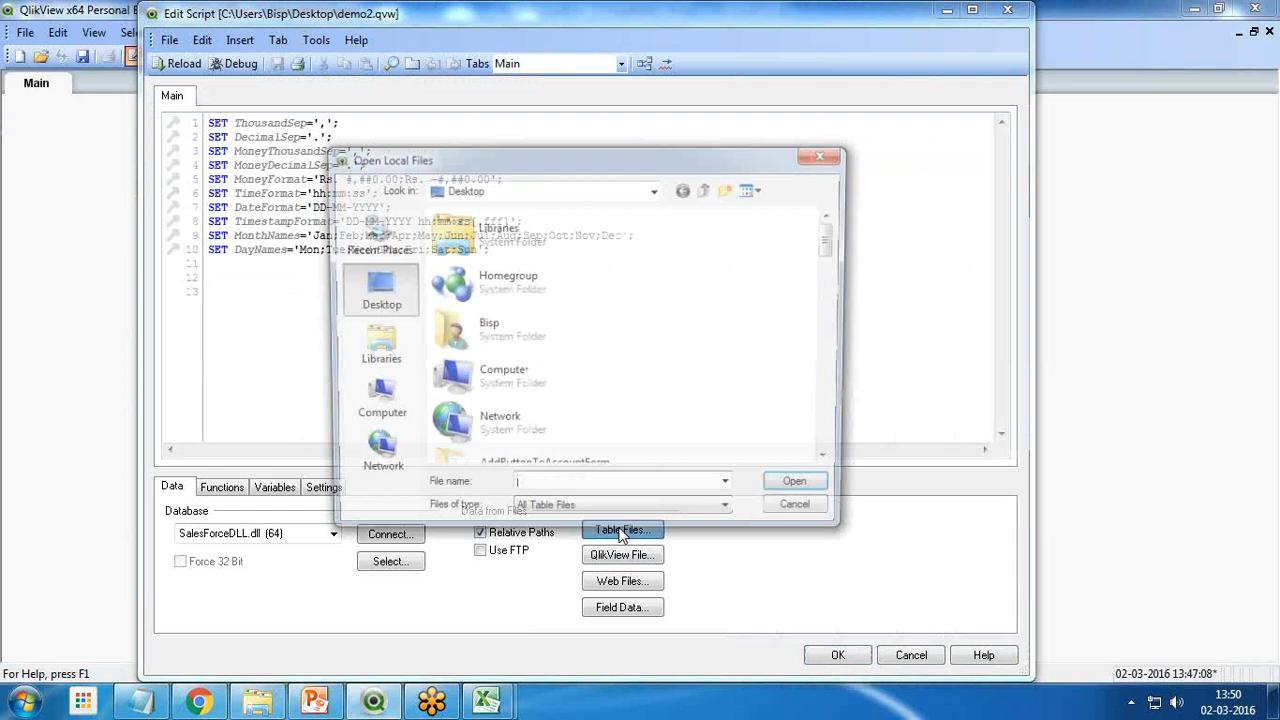
{"action": "key", "text": "w"}
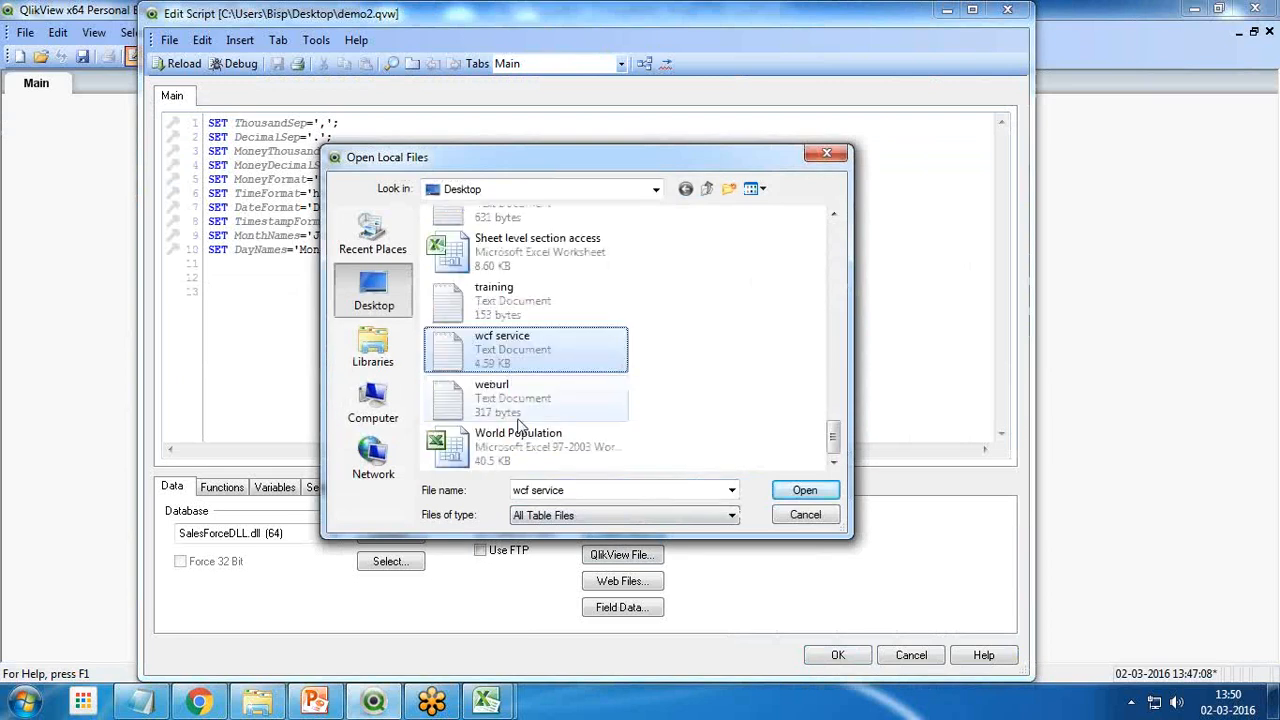
{"action": "left_click", "coordinate": [530, 448]}
{"action": "left_click", "coordinate": [806, 492]}
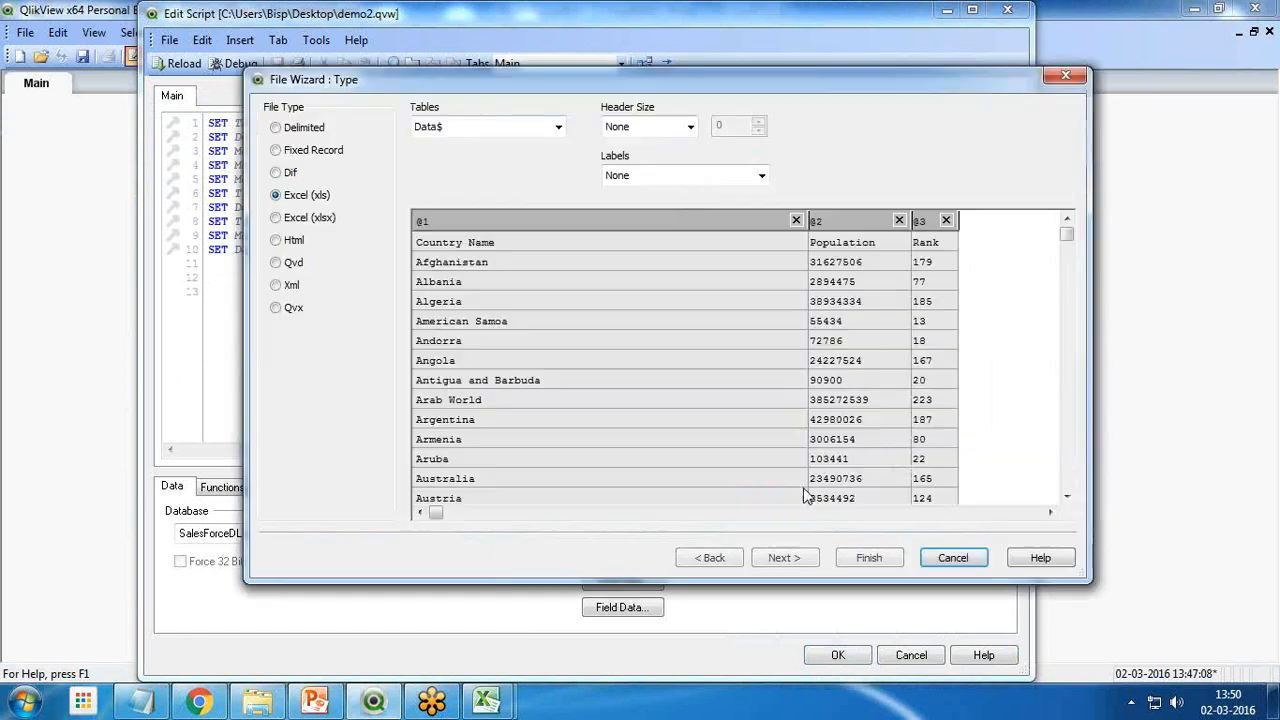
{"action": "left_click", "coordinate": [670, 176]}
{"action": "left_click", "coordinate": [646, 197]}
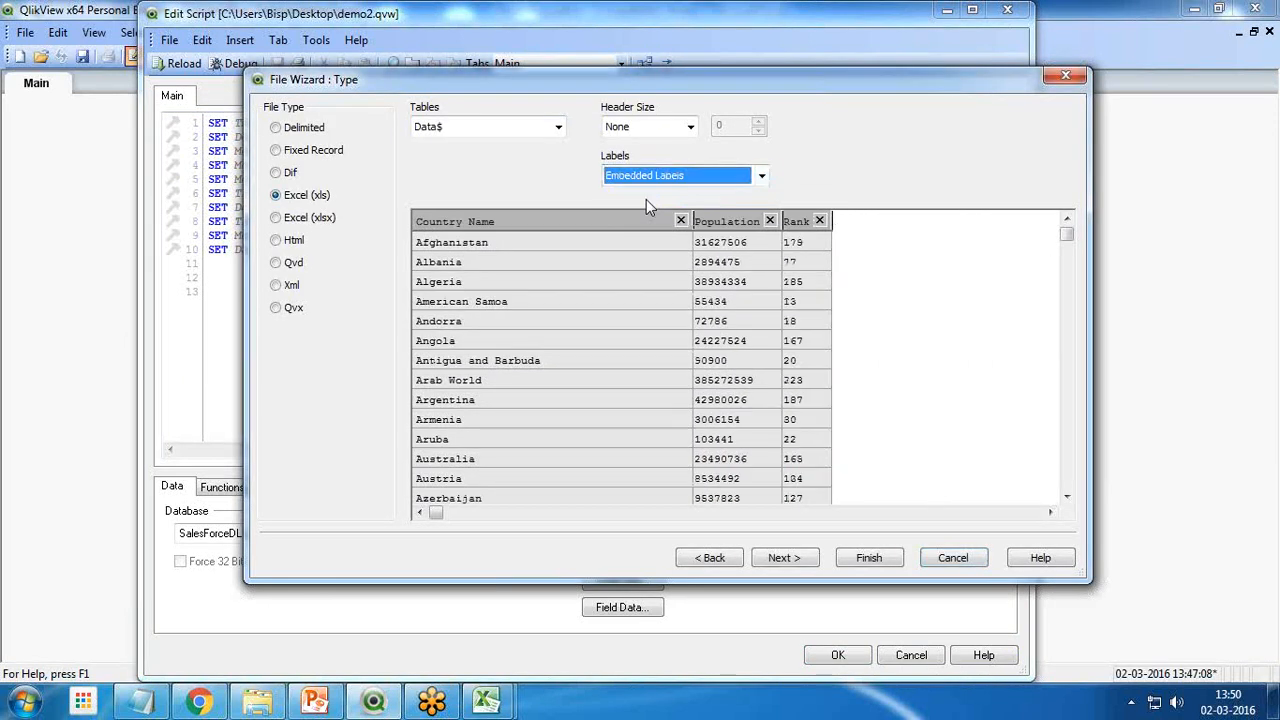
{"action": "left_click", "coordinate": [860, 560]}
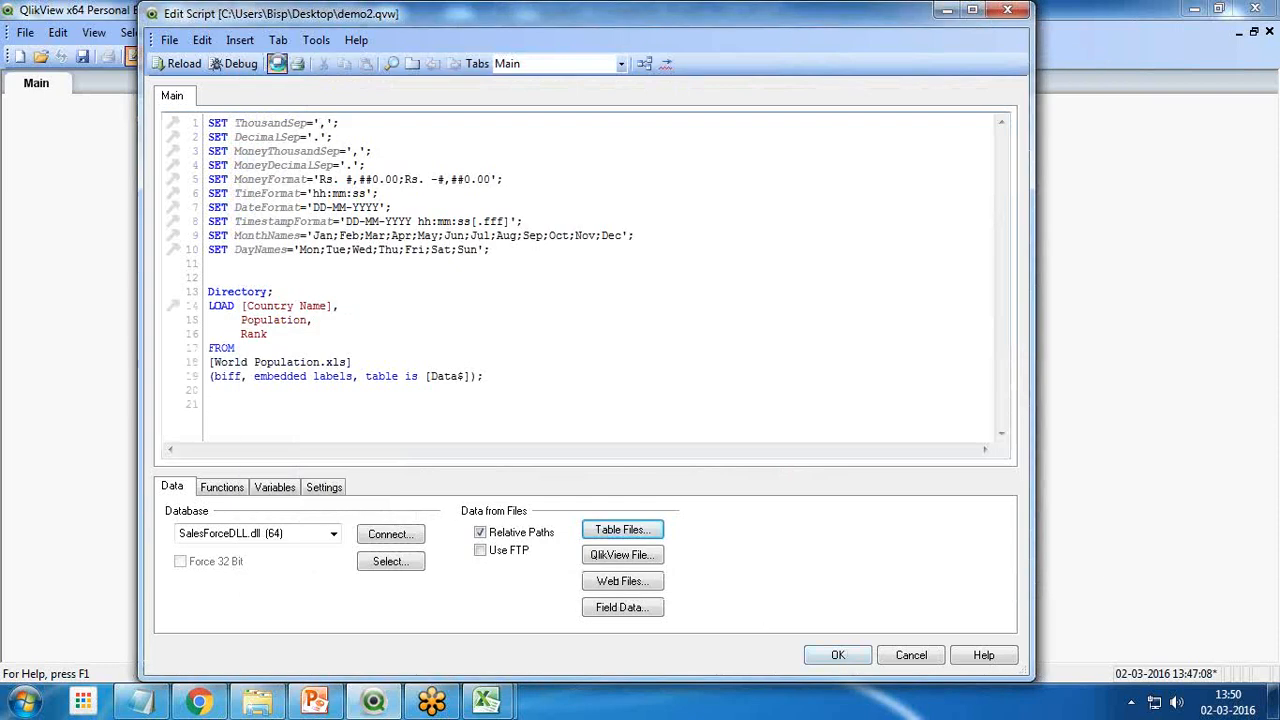
Reload the script and dismiss the sheet's field selection without adding any list boxes
{"action": "left_click", "coordinate": [180, 63]}
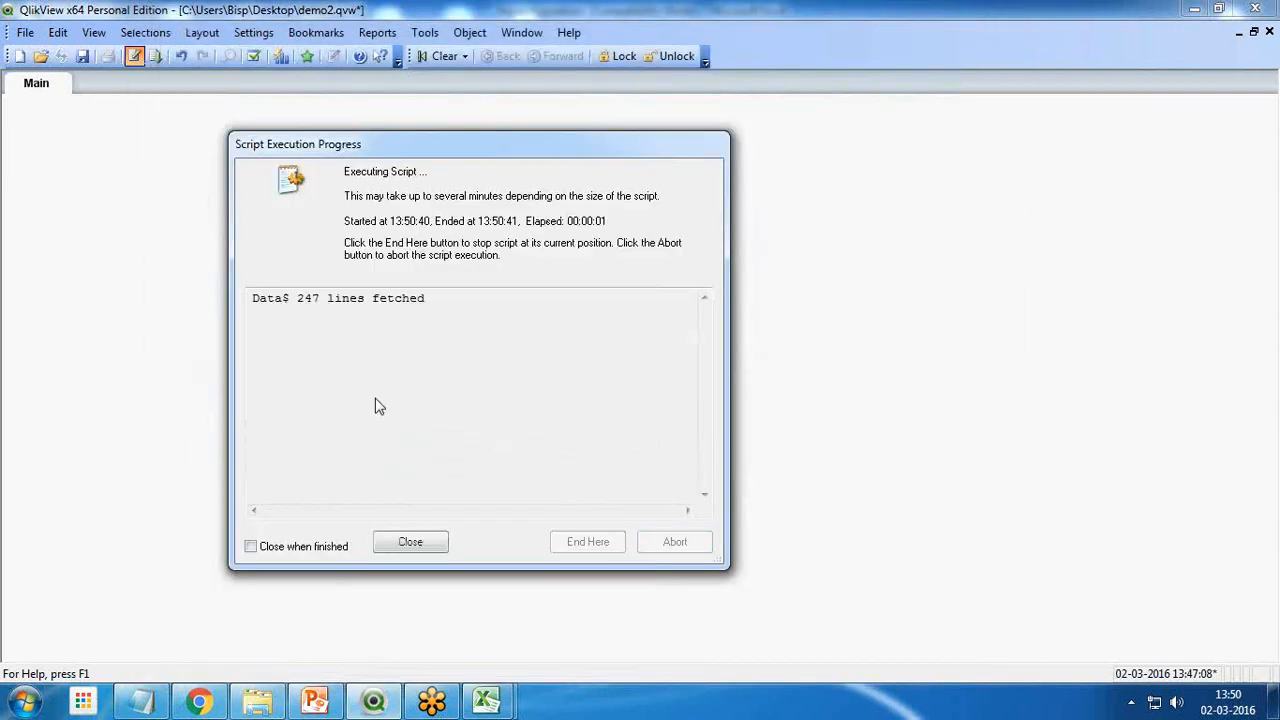
{"action": "left_click", "coordinate": [410, 541]}
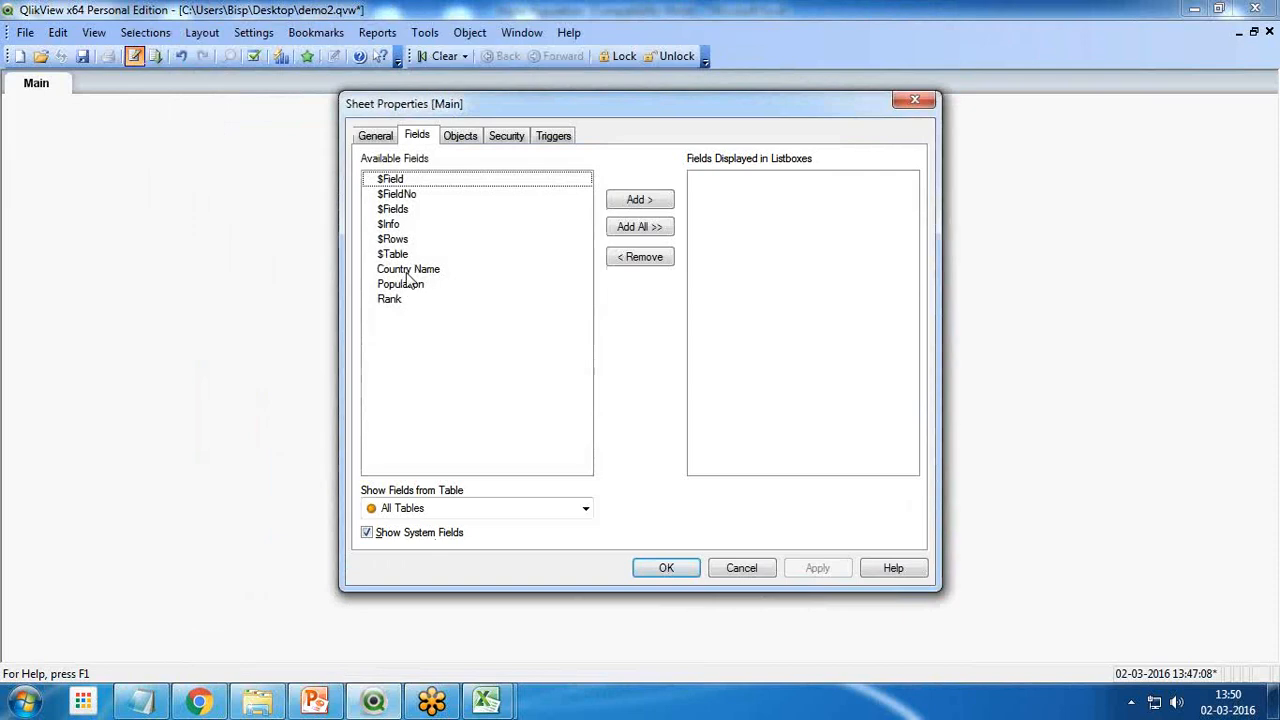
{"action": "left_click", "coordinate": [722, 567]}
Create a table box with the Country Name, Population and Rank fields and place it near the sheet's upper-left corner
{"action": "right_click", "coordinate": [312, 279]}
{"action": "mouse_move", "coordinate": [400, 331]}
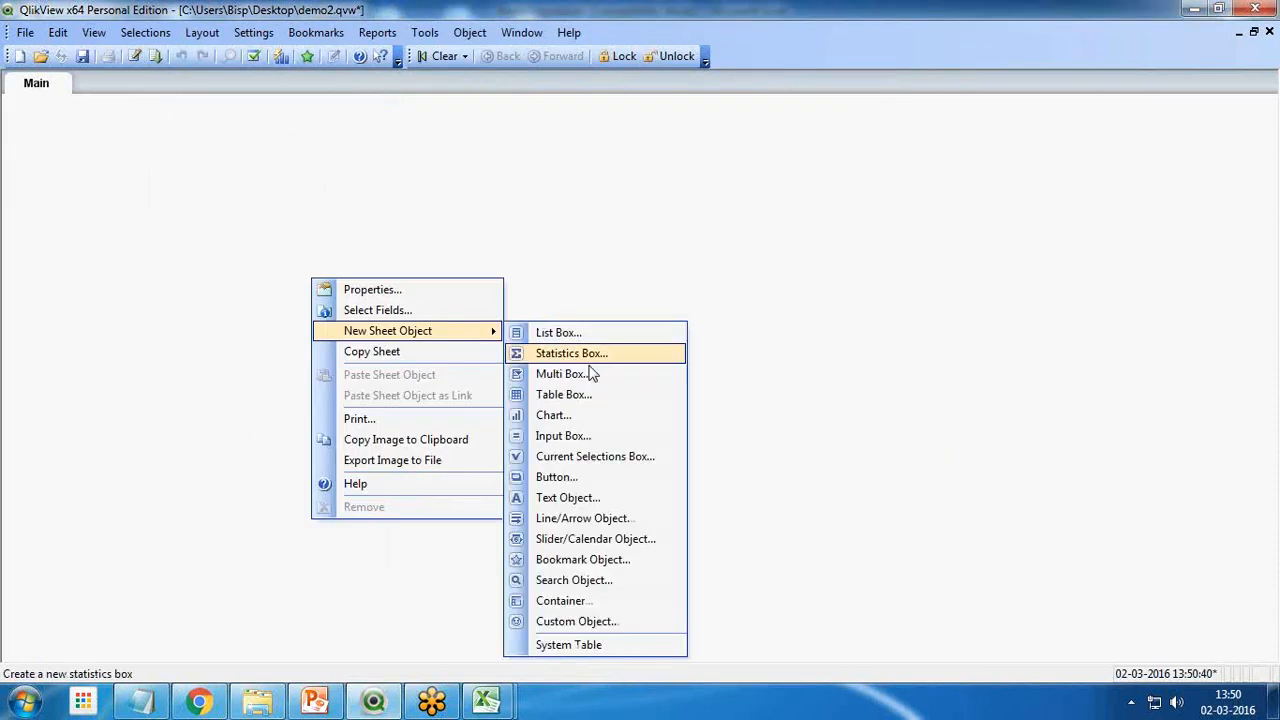
{"action": "left_click", "coordinate": [565, 391]}
{"action": "left_click", "coordinate": [405, 311]}
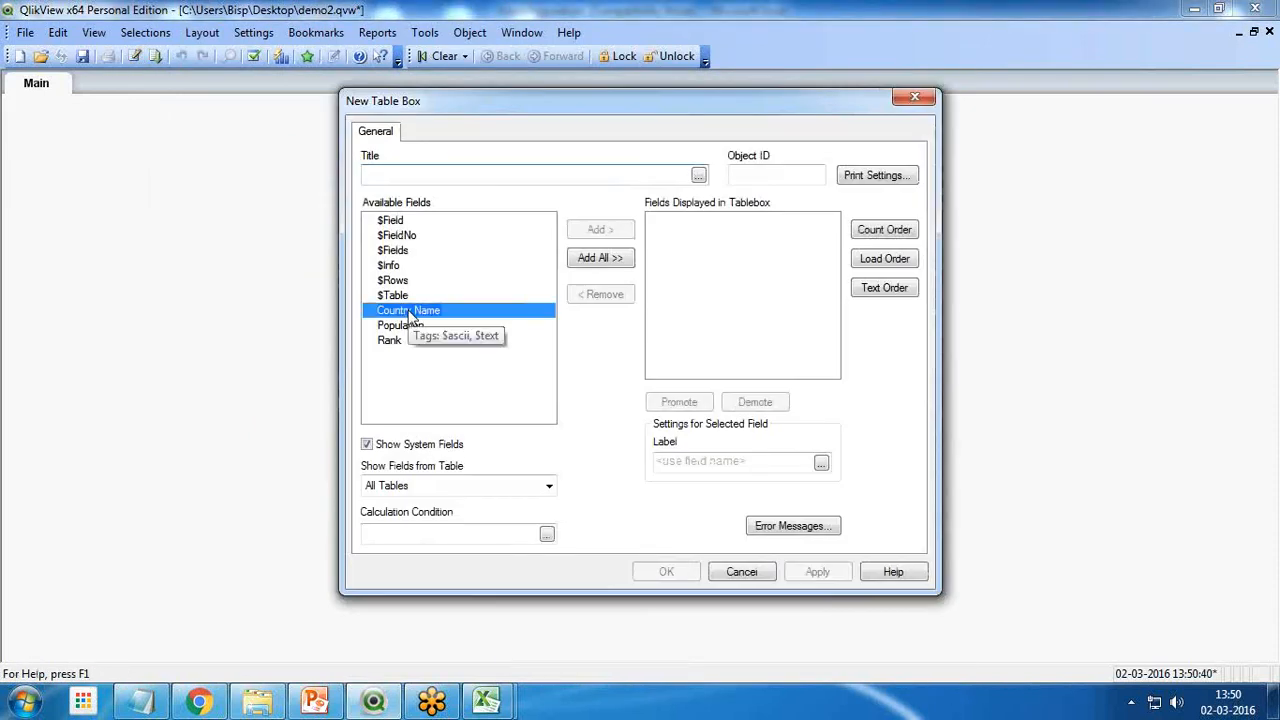
{"action": "left_click", "coordinate": [600, 231]}
{"action": "left_click", "coordinate": [603, 233]}
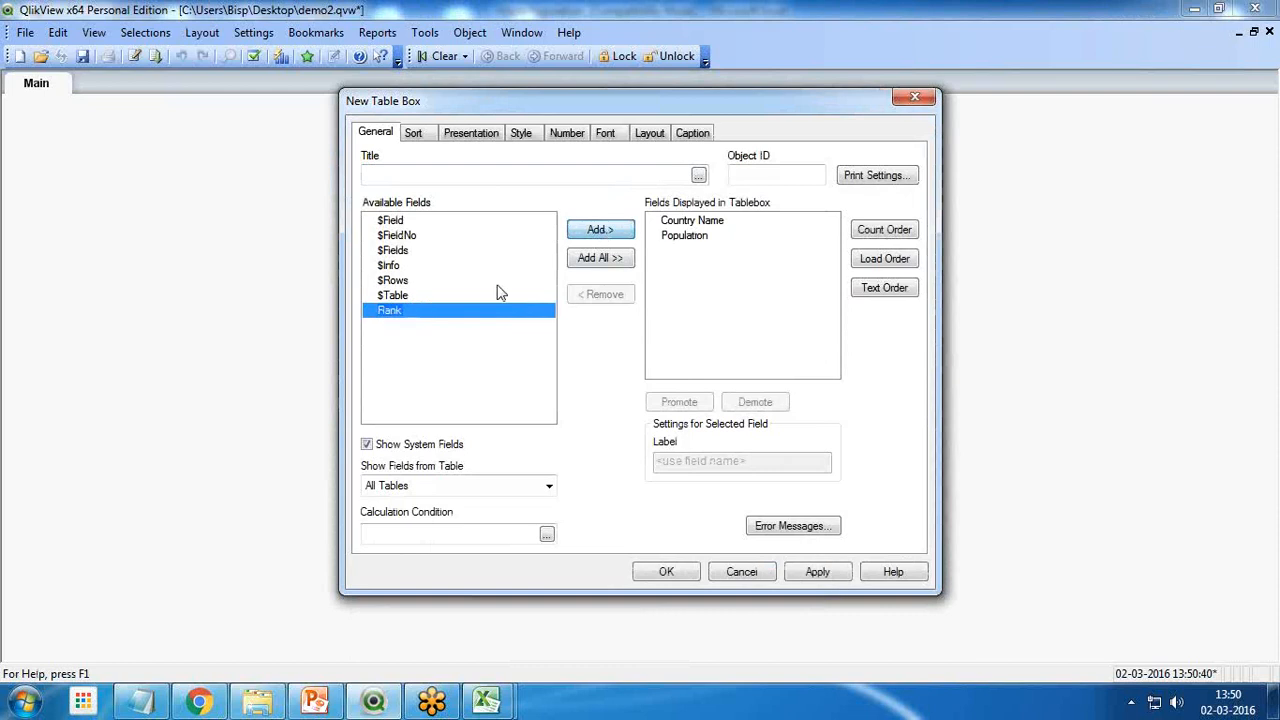
{"action": "left_click", "coordinate": [604, 233]}
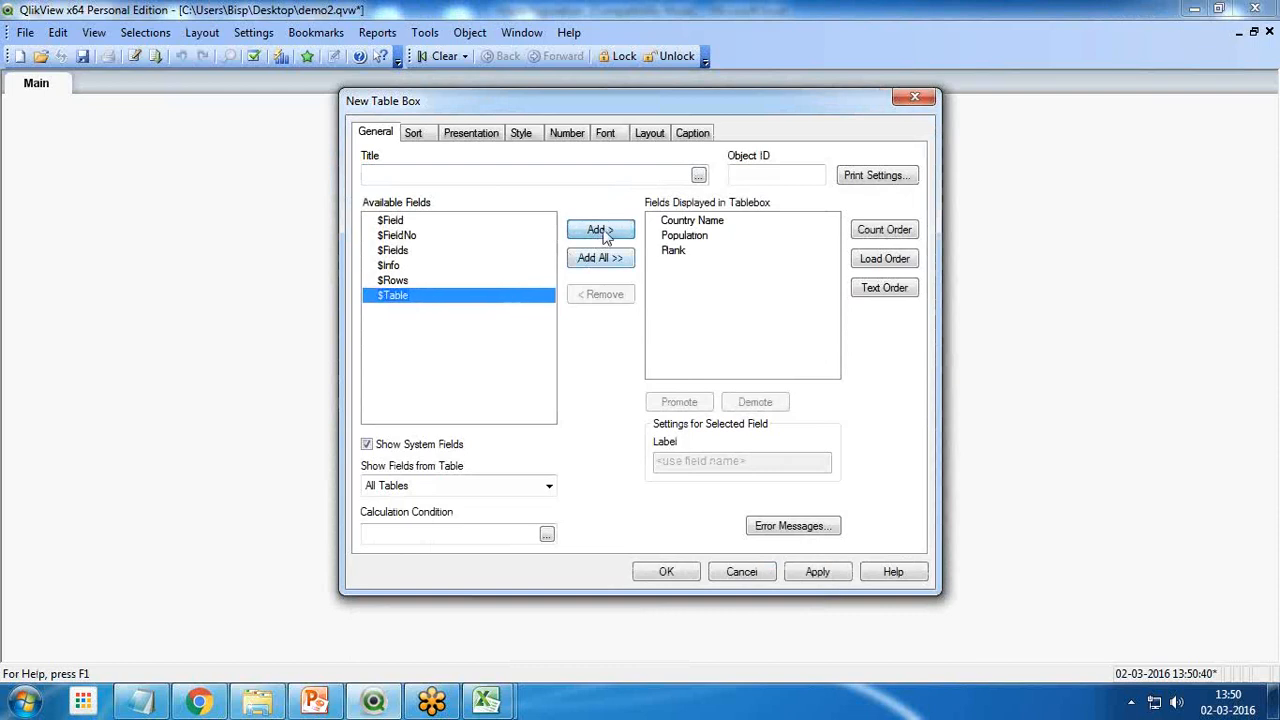
{"action": "left_click", "coordinate": [666, 571]}
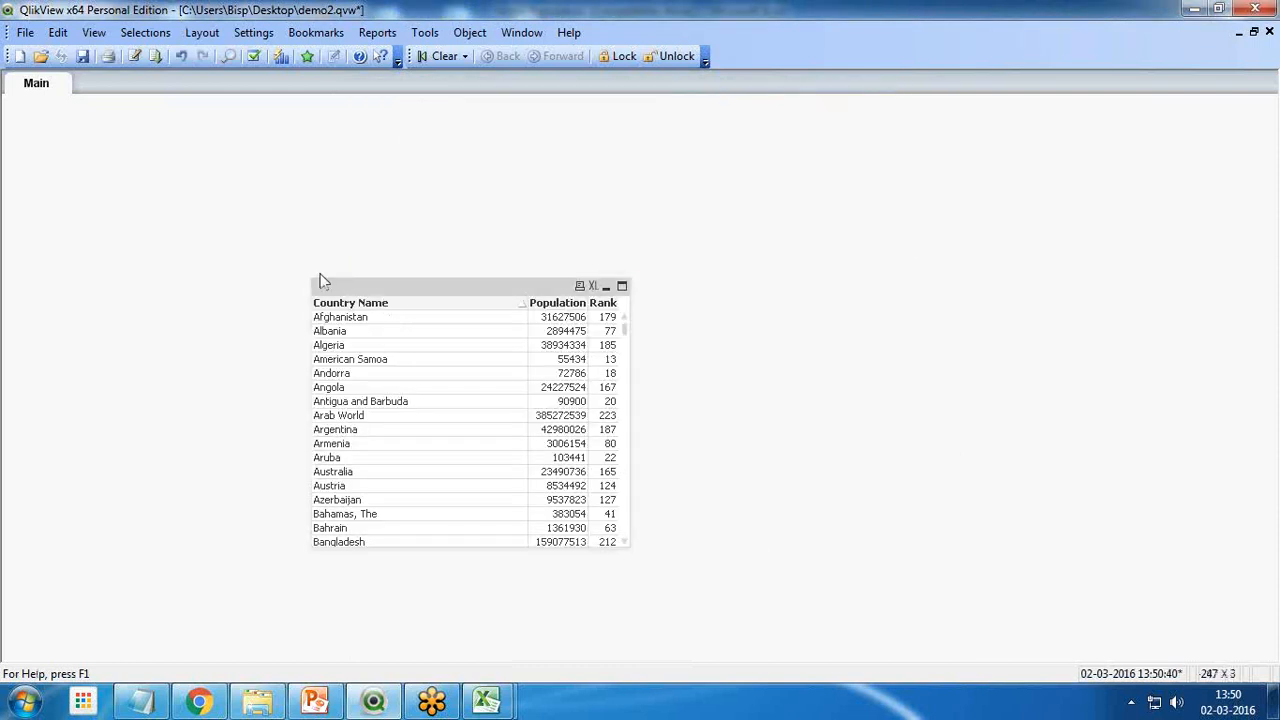
{"action": "left_click_drag", "start_coordinate": [345, 285], "coordinate": [126, 146]}
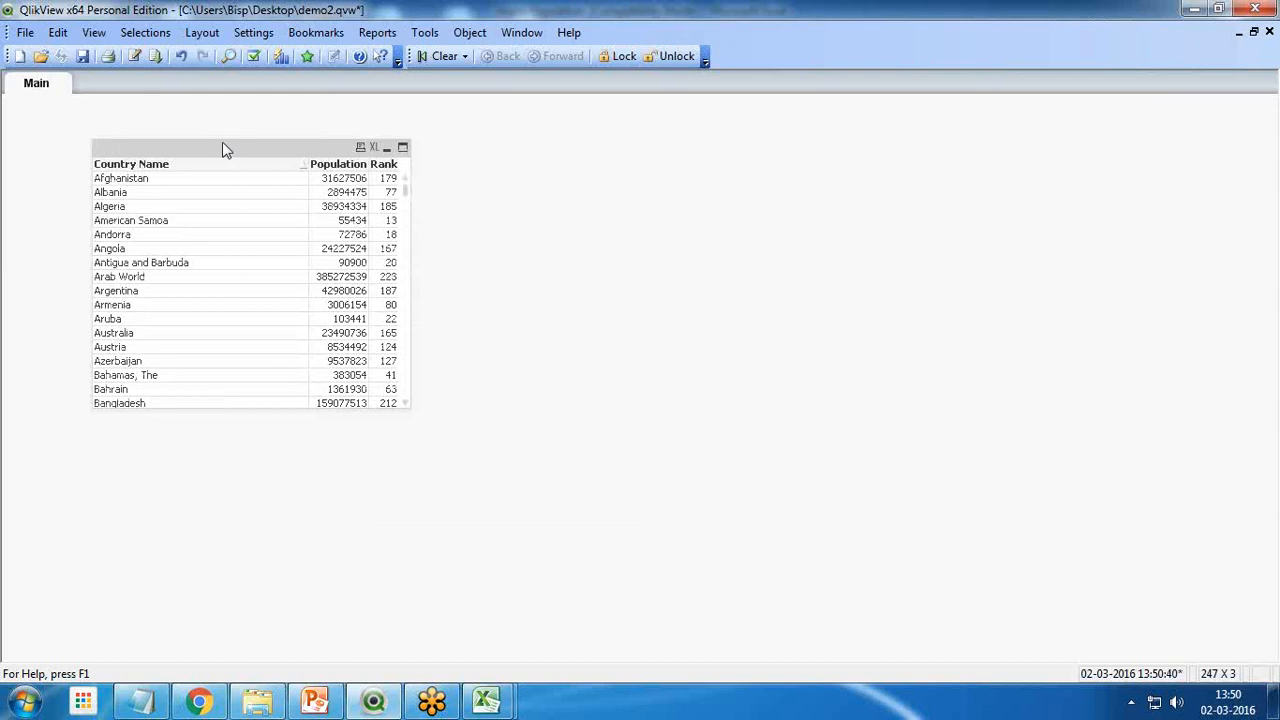
{"action": "left_click_drag", "start_coordinate": [223, 145], "coordinate": [209, 119]}
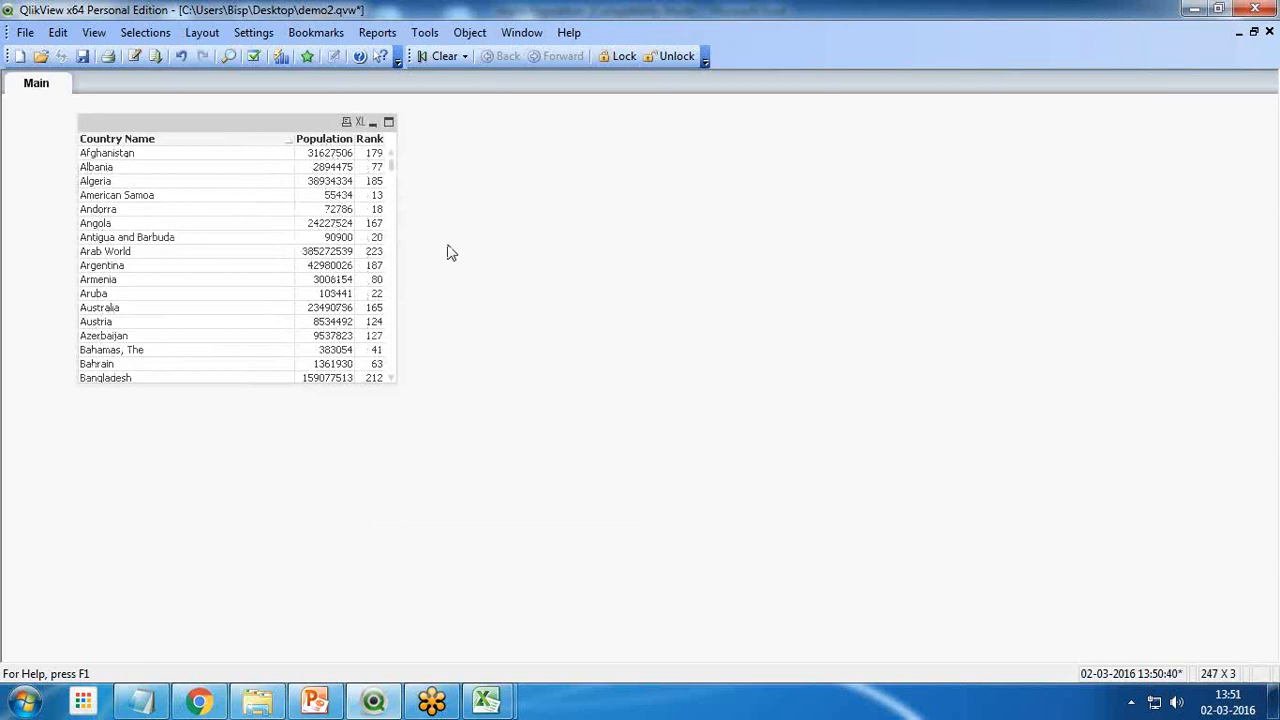
Replace the Directory statement in the load script with the table label [CountryPopulation]:
{"action": "left_click", "coordinate": [134, 56]}
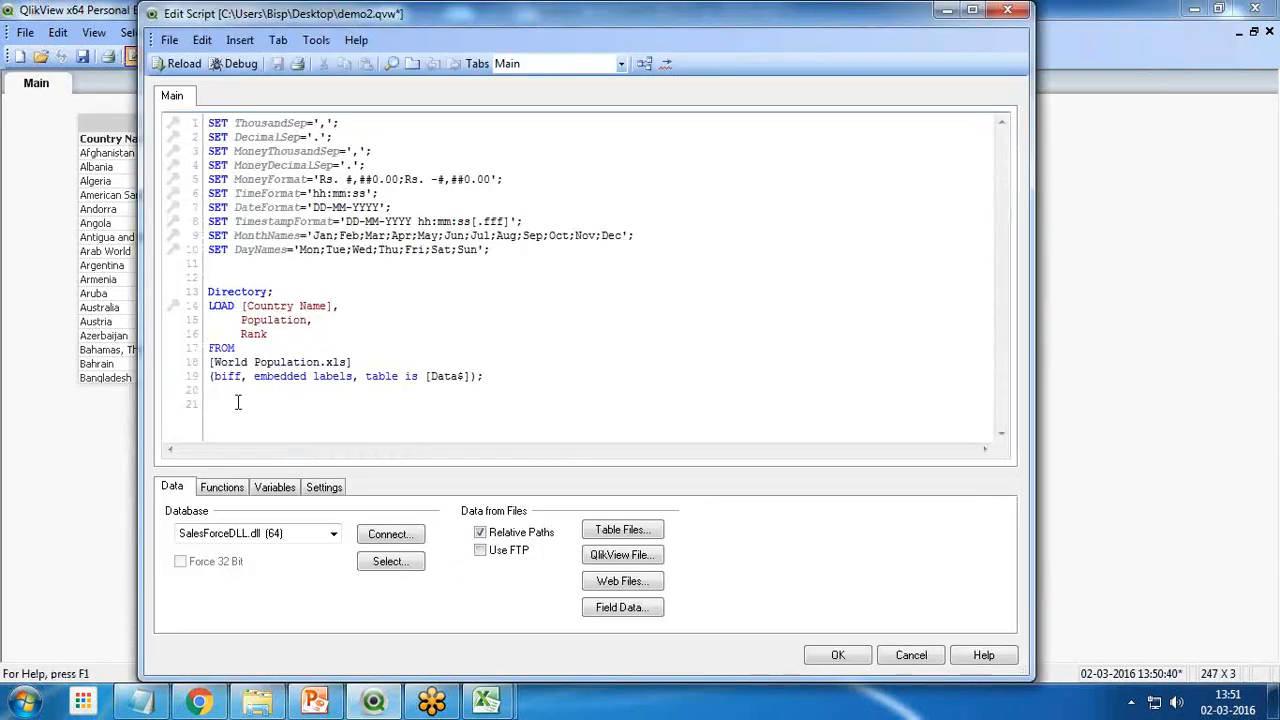
{"action": "double_click", "coordinate": [226, 291]}
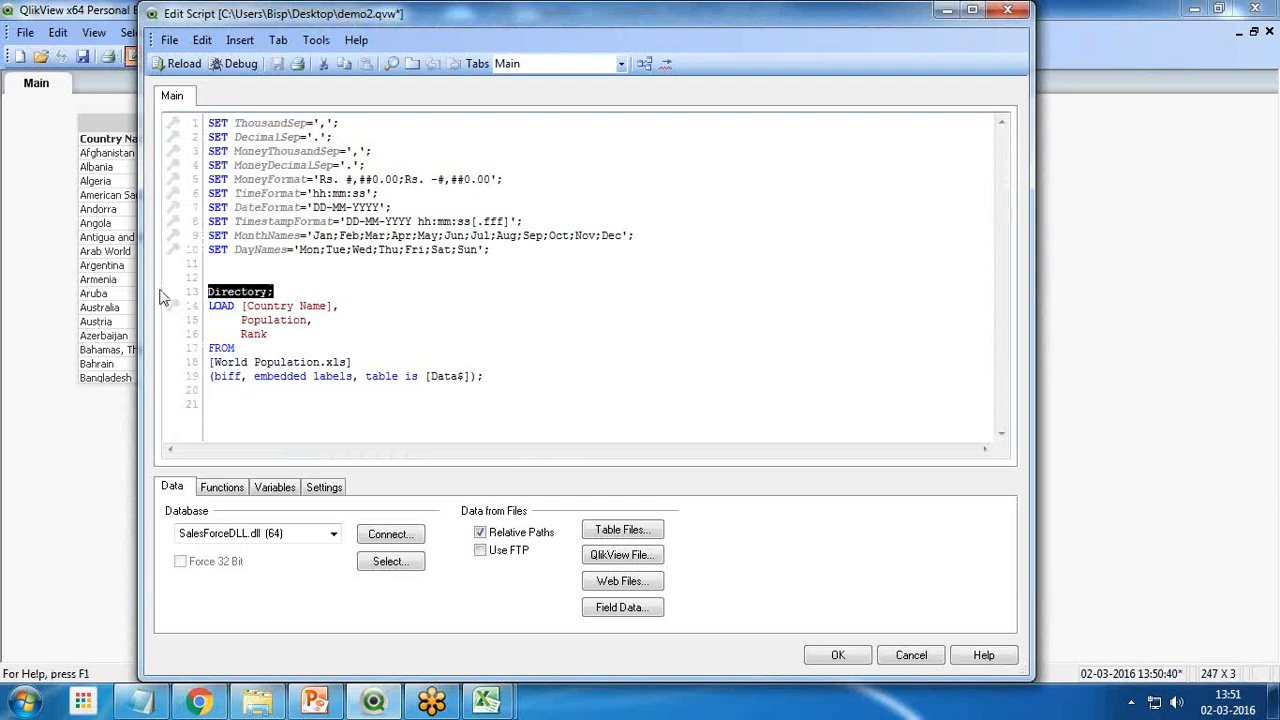
{"action": "type", "text": "[Coun"}
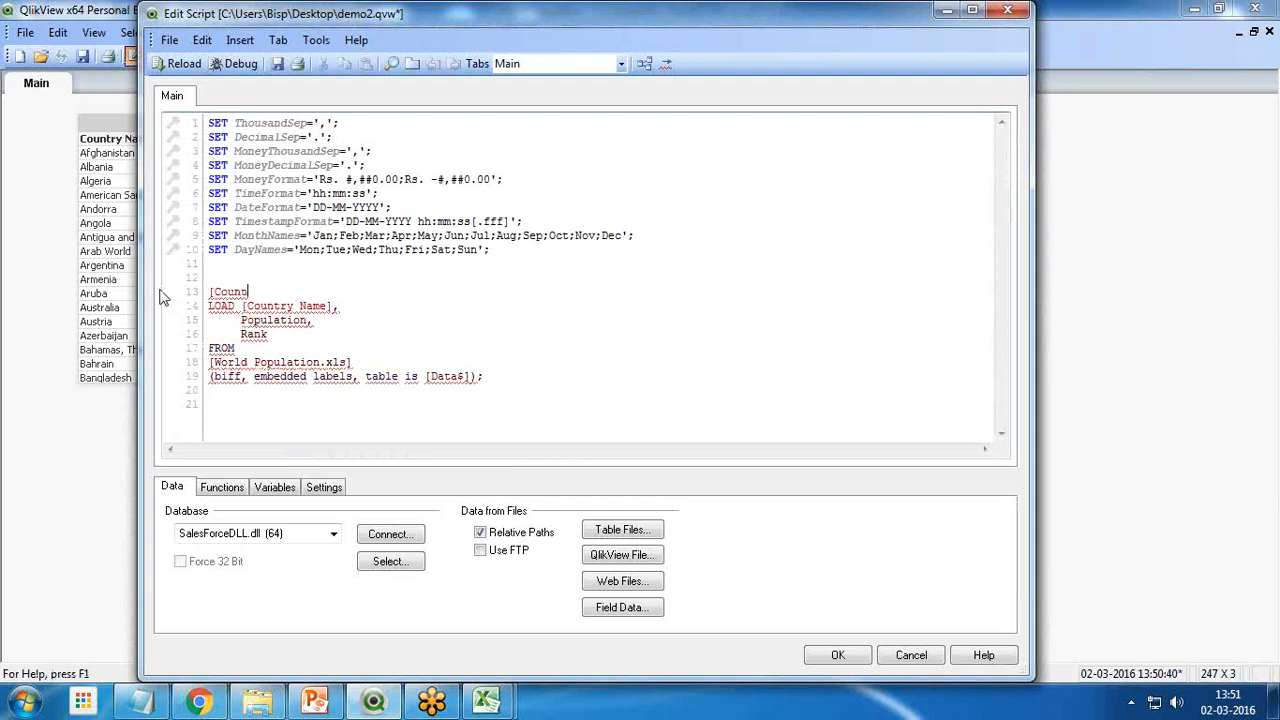
{"action": "type", "text": "tryPopulatio"}
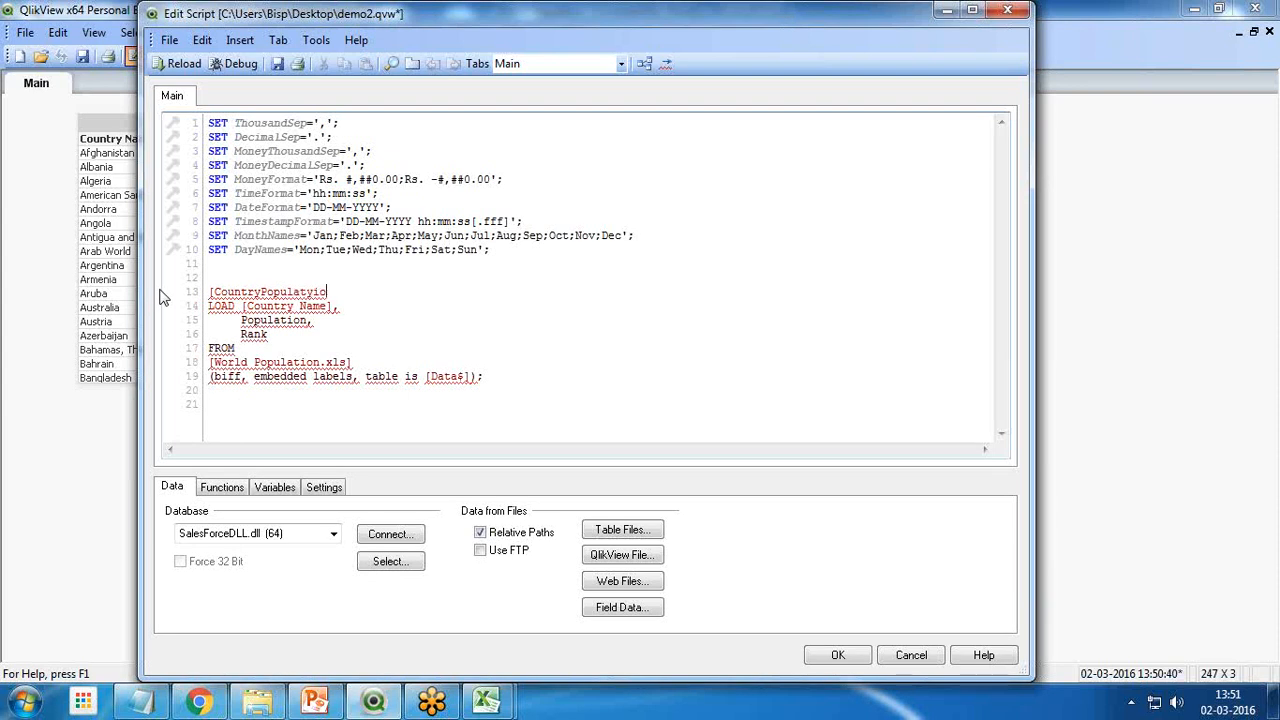
{"action": "type", "text": "n"}
{"action": "key", "text": "BackSpace"}
{"action": "key", "text": "BackSpace"}
{"action": "key", "text": "BackSpace"}
{"action": "key", "text": "BackSpace"}
{"action": "type", "text": "ion]:"}
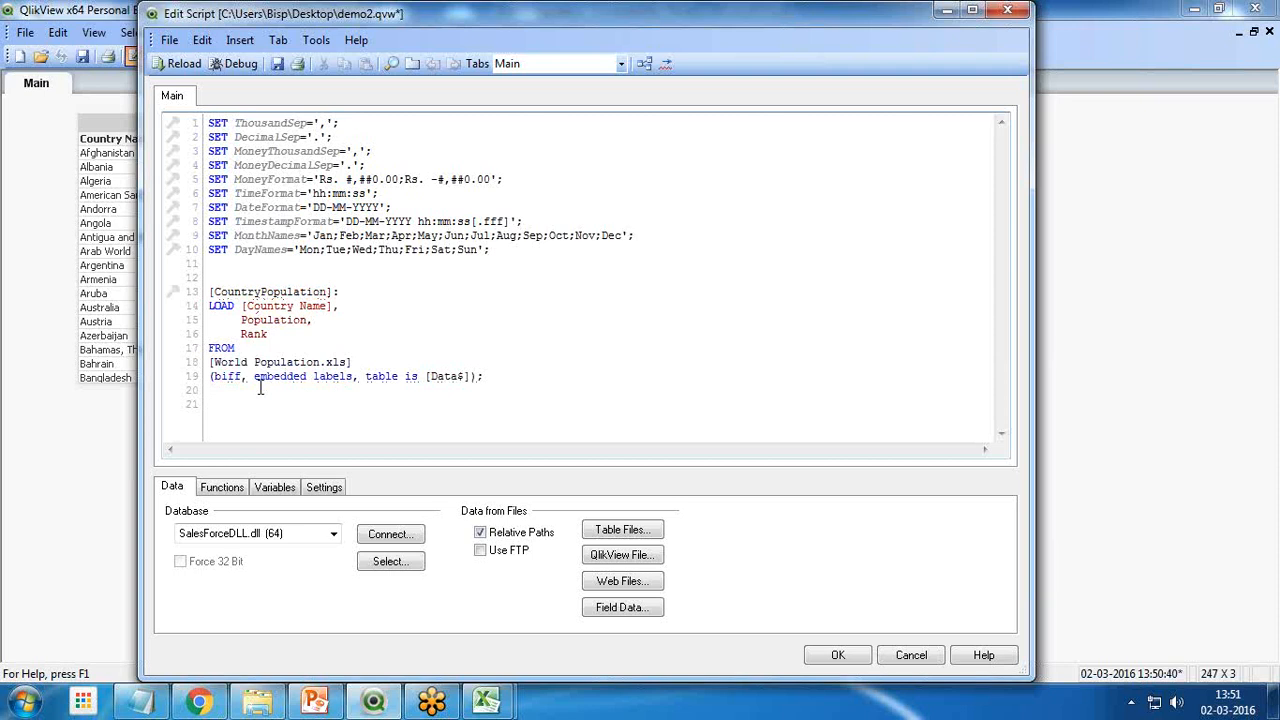
{"action": "type", "text": ";"}
{"action": "type", "text": "Calcula"}
{"action": "type", "text": "tion"}
{"action": "type", "text": "Table"}
{"action": "type", "text": "];"}
Add the table label [CalculationTable]: below the World Population load and begin a LOAD statement under it
{"action": "key", "text": "Return"}
{"action": "type", "text": "Lo"}
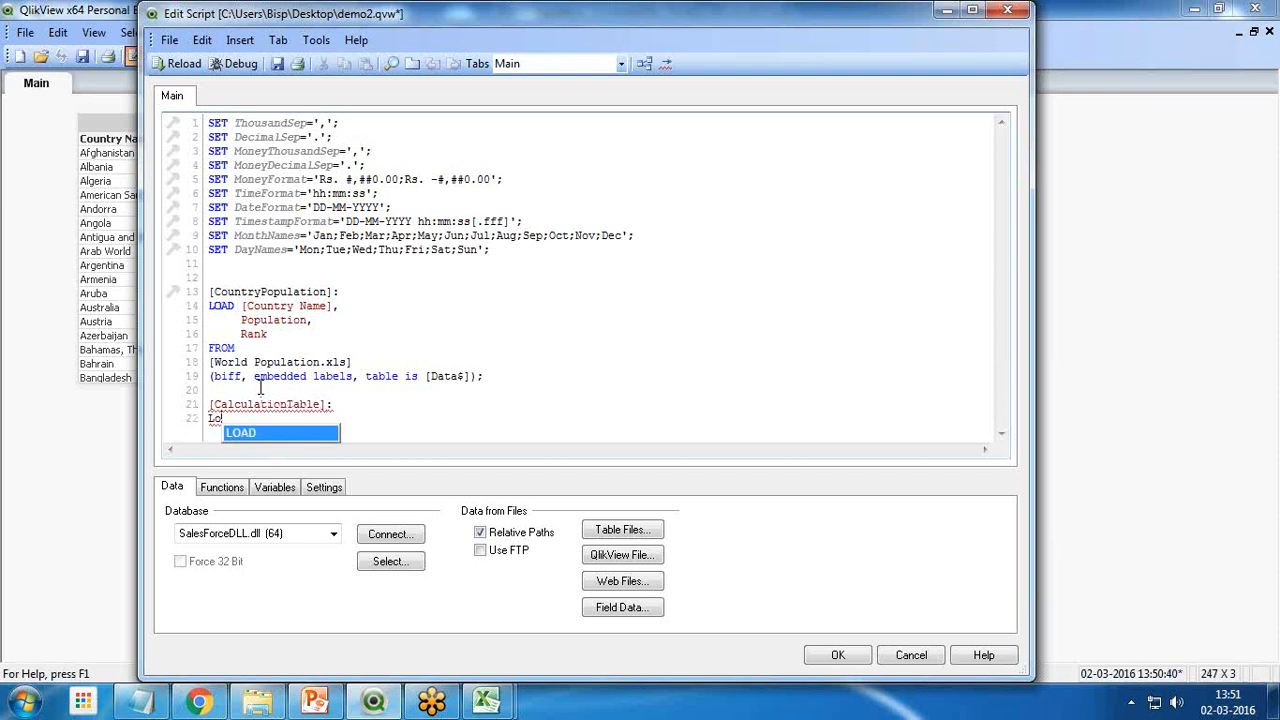
{"action": "key", "text": "Return"}
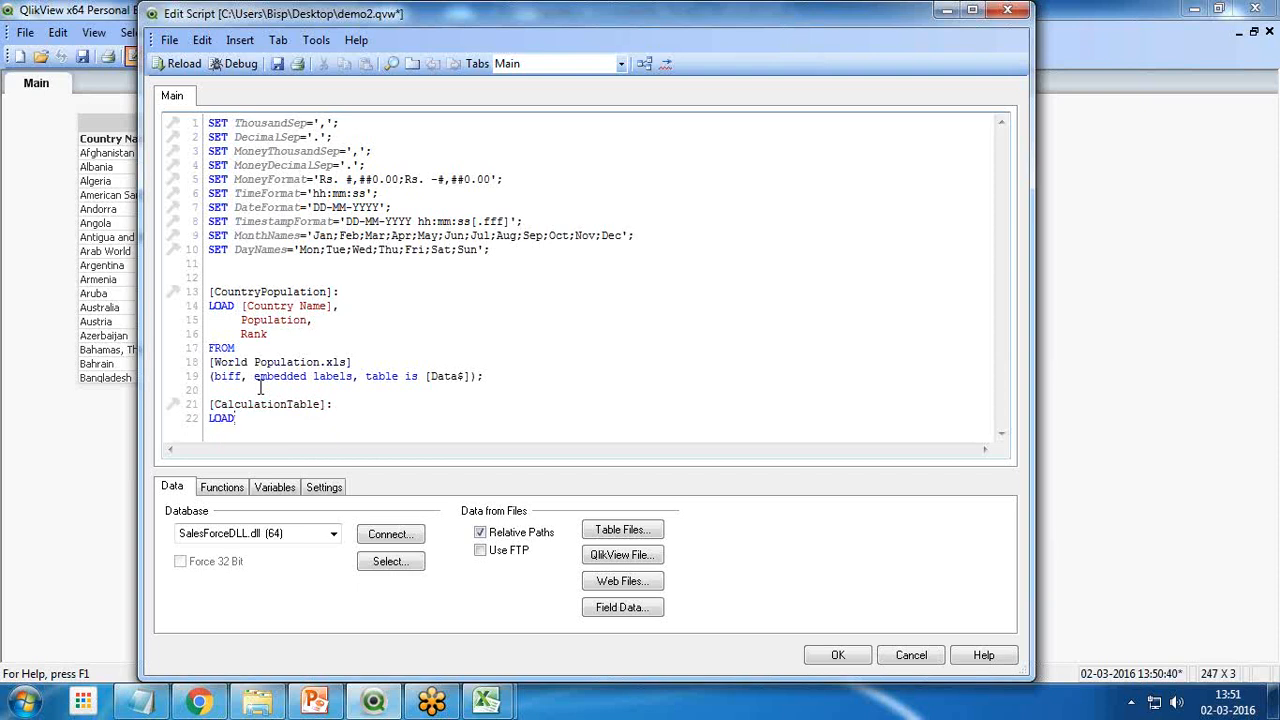
Enter [Country Name] as the first field of the CalculationTable load, followed by a comma
{"action": "type", "text": "[Country Name"}
{"action": "key", "text": "BackSpace"}
{"action": "key", "text": "BackSpace"}
{"action": "key", "text": "BackSpace"}
{"action": "type", "text": "a,e"}
{"action": "key", "text": "BackSpace"}
{"action": "key", "text": "BackSpace"}
{"action": "key", "text": "BackSpace"}
{"action": "type", "text": ","}
{"action": "key", "text": "BackSpace"}
{"action": "type", "text": "a,e]"}
{"action": "key", "text": "BackSpace"}
{"action": "key", "text": "BackSpace"}
{"action": "key", "text": "BackSpace"}
{"action": "type", "text": "me"}
{"action": "key", "text": "Return"}
Enter the expression Sum(Population)/Sum(Rank) on the line below [Country Name] in the CalculationTable load
{"action": "type", "text": "s"}
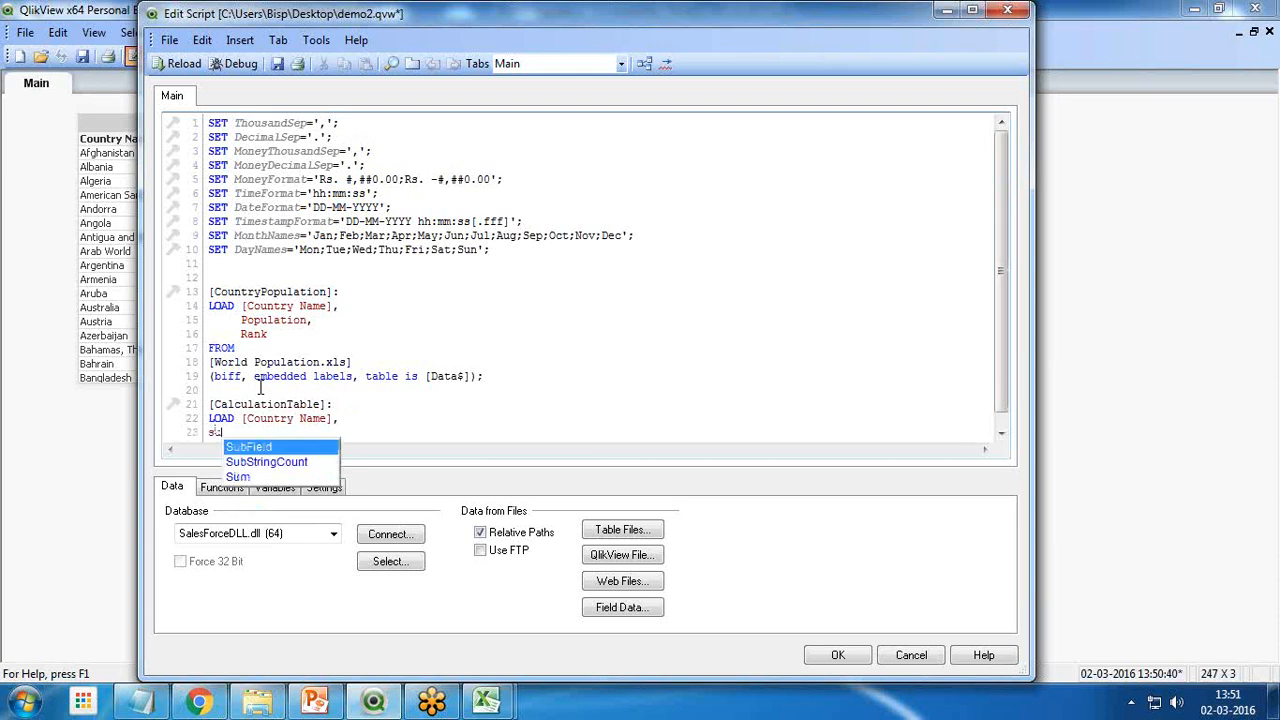
{"action": "type", "text": "u"}
{"action": "key", "text": "Down"}
{"action": "key", "text": "Down"}
{"action": "key", "text": "Return"}
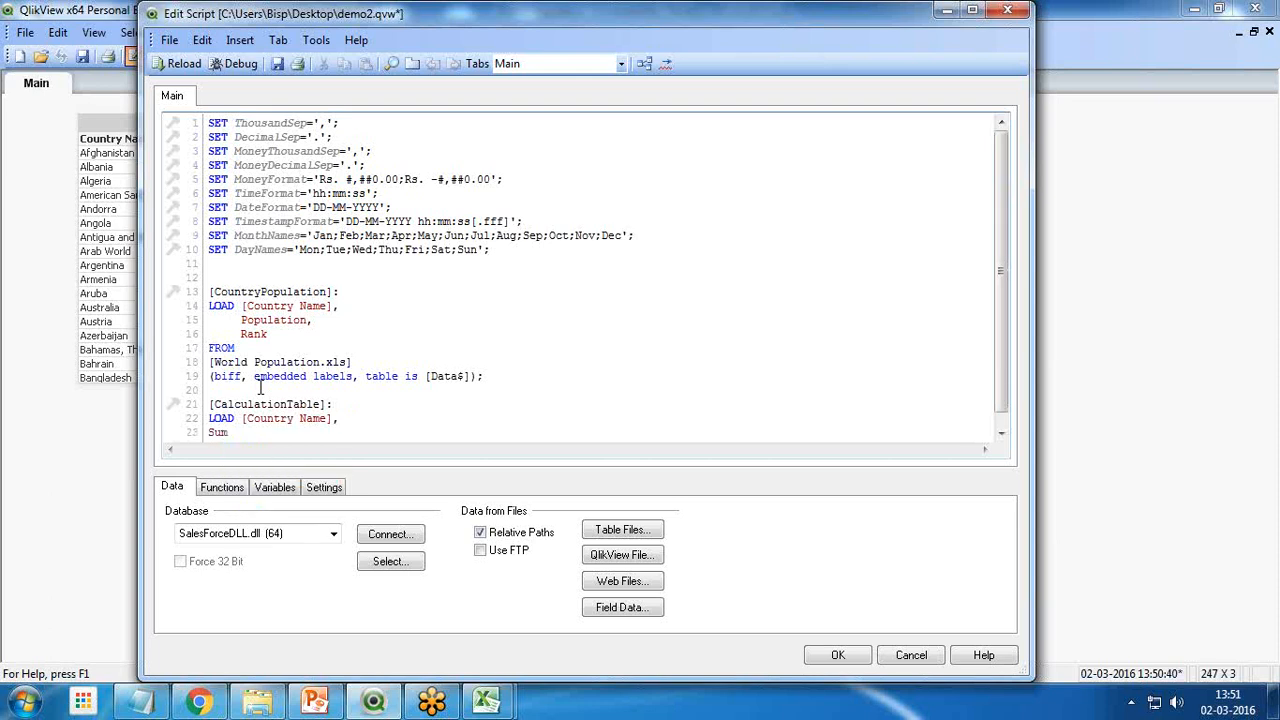
{"action": "type", "text": "("}
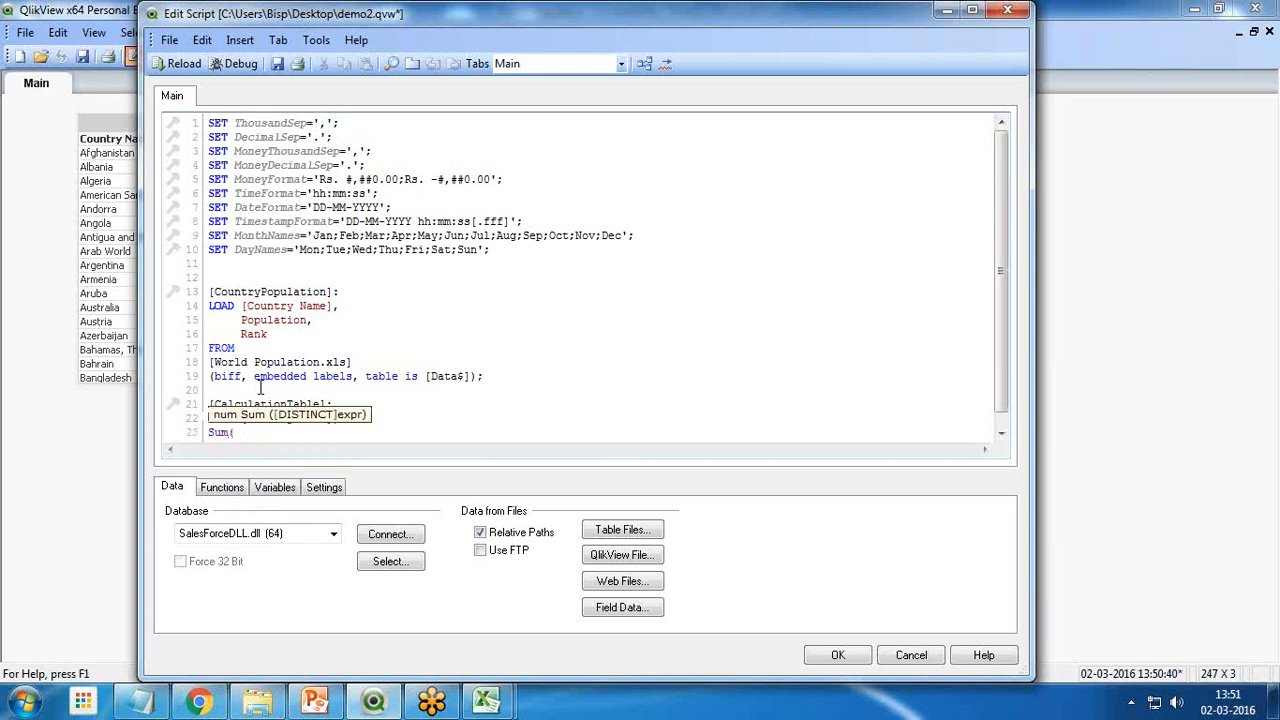
{"action": "type", "text": "Population)/S"}
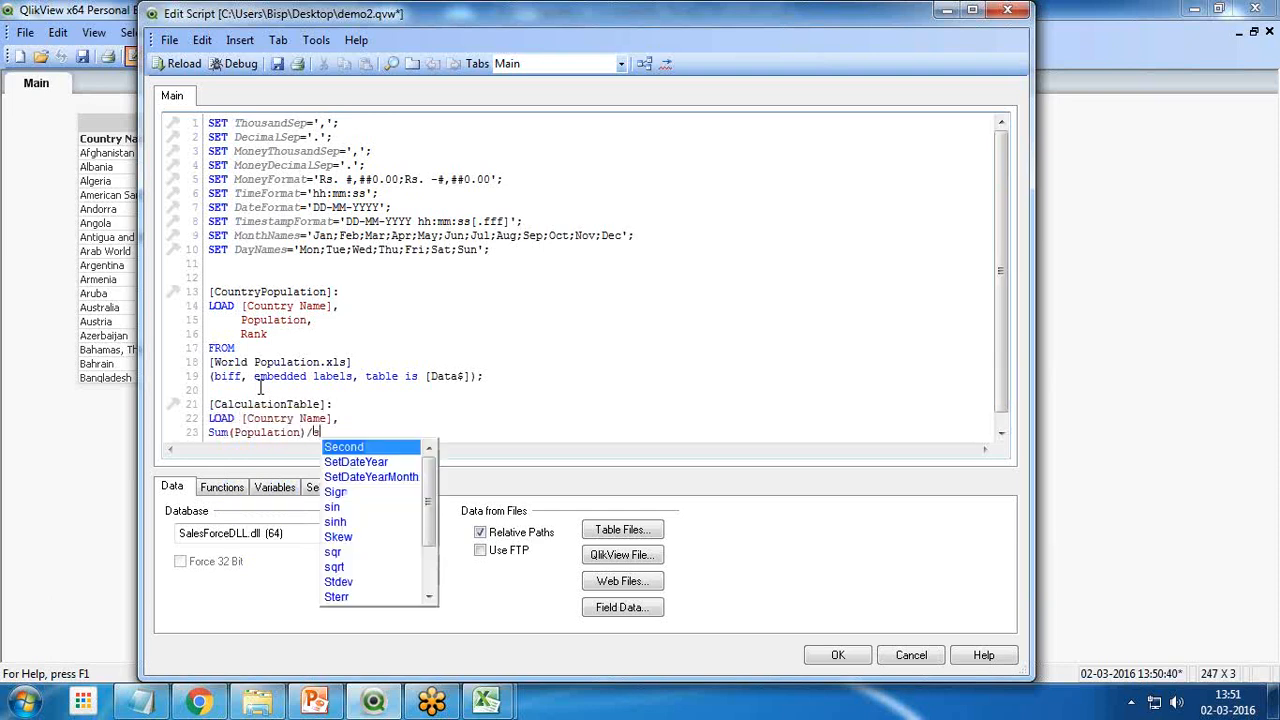
{"action": "type", "text": "um(Rank"}
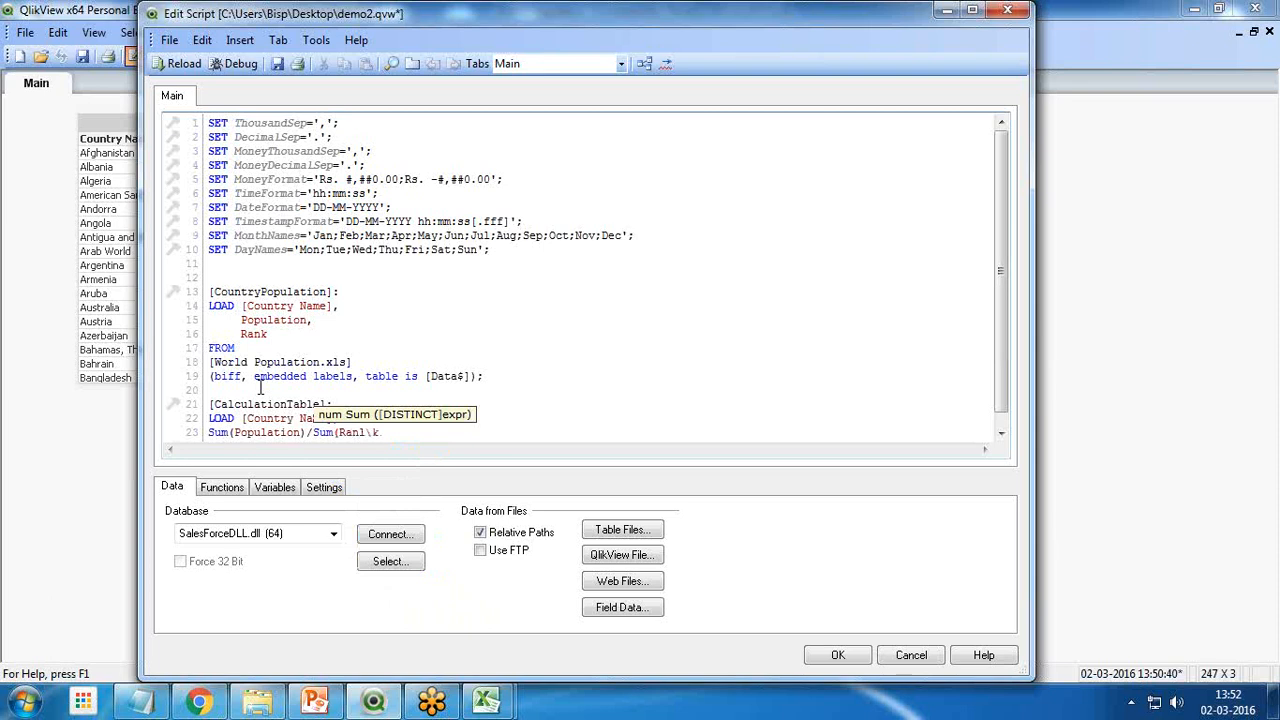
{"action": "key", "text": "BackSpace"}
{"action": "type", "text": "k) as "}
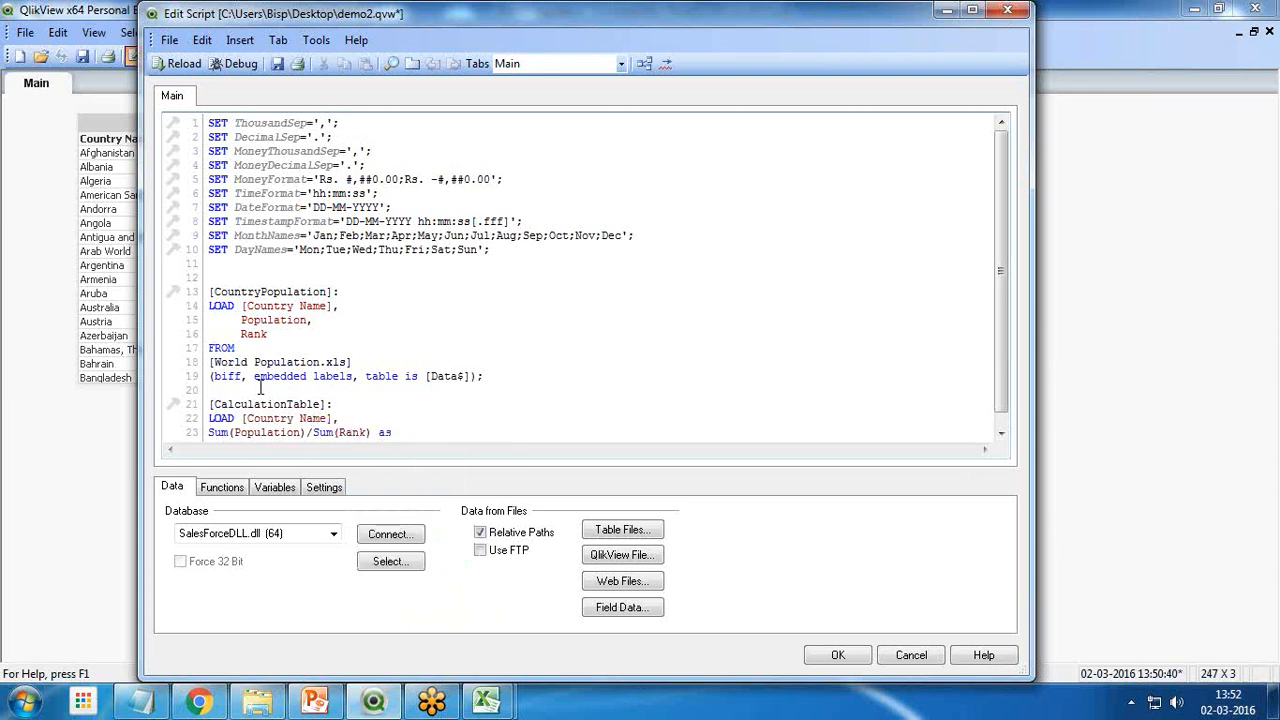
{"action": "type", "text": "[Calculation Table]"}
Alias the Sum(Population)/Sum(Rank) expression as [CalculationTable] and start a new script line
{"action": "key", "text": "Return"}
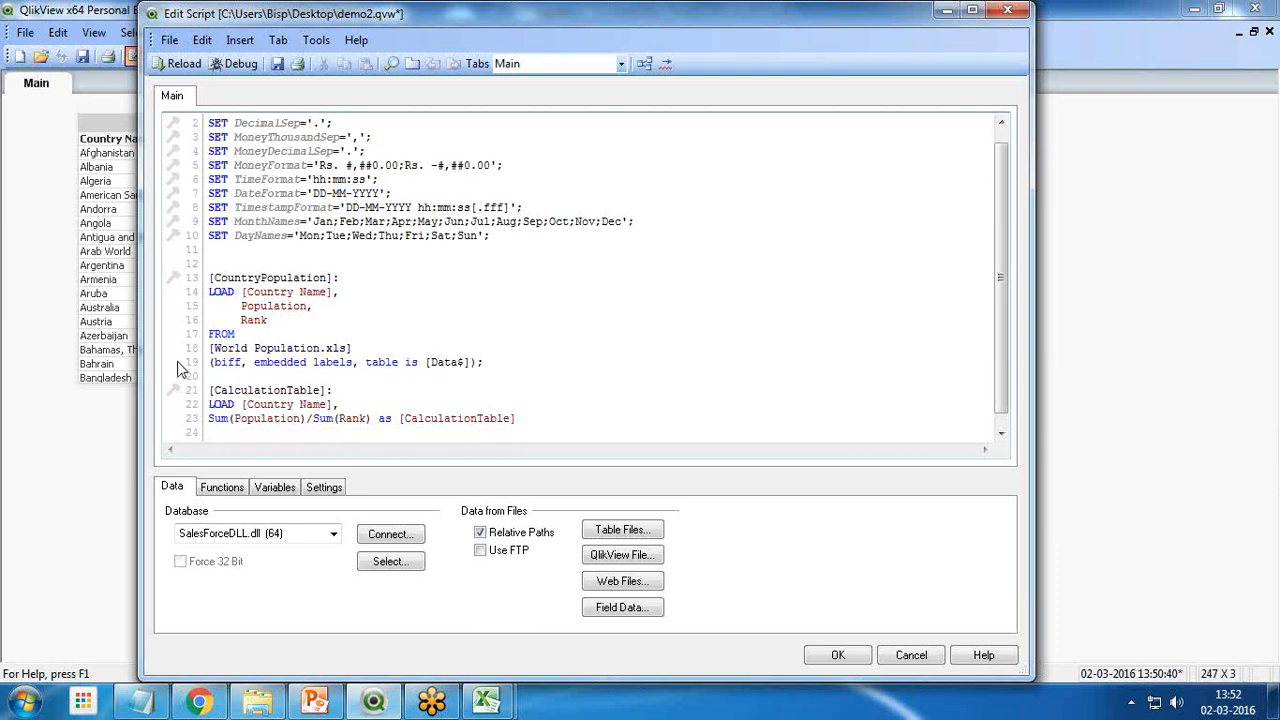
Add a Resident clause to the CalculationTable load that reads from [CountryPopulation], copying the table label from above
{"action": "scroll", "coordinate": [269, 415], "scroll_direction": "down", "scroll_amount": 1}
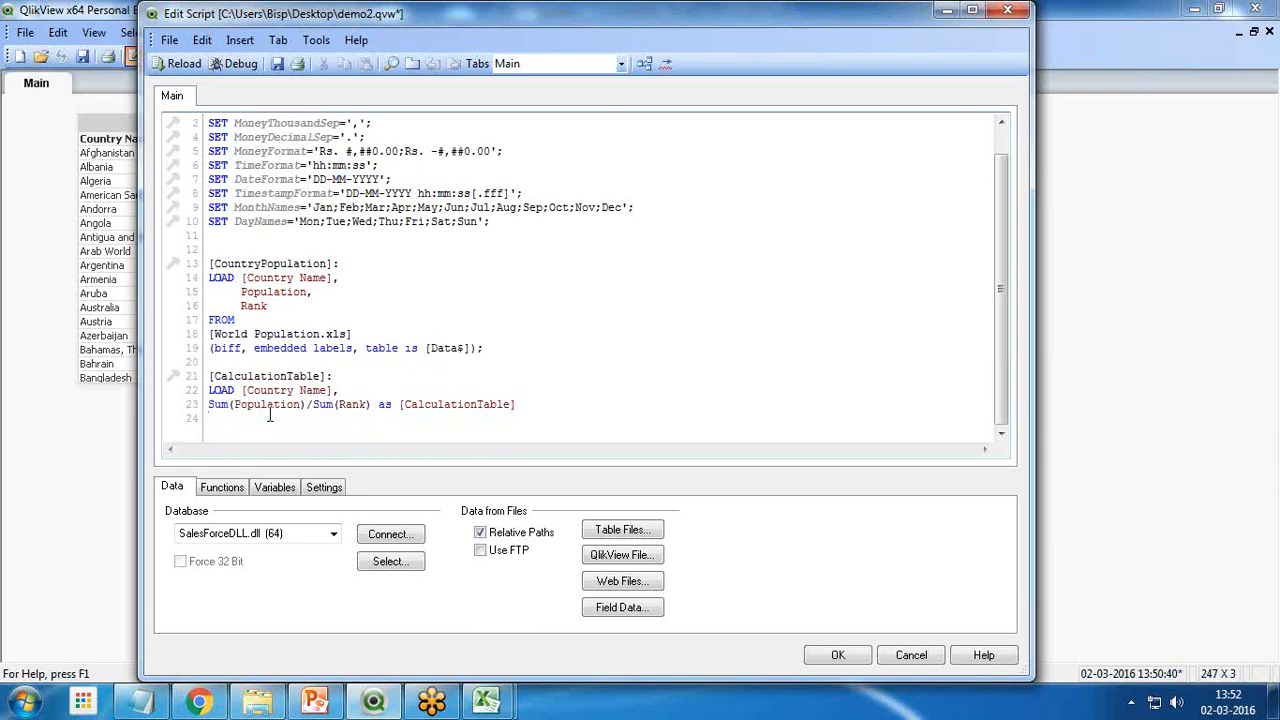
{"action": "type", "text": "r"}
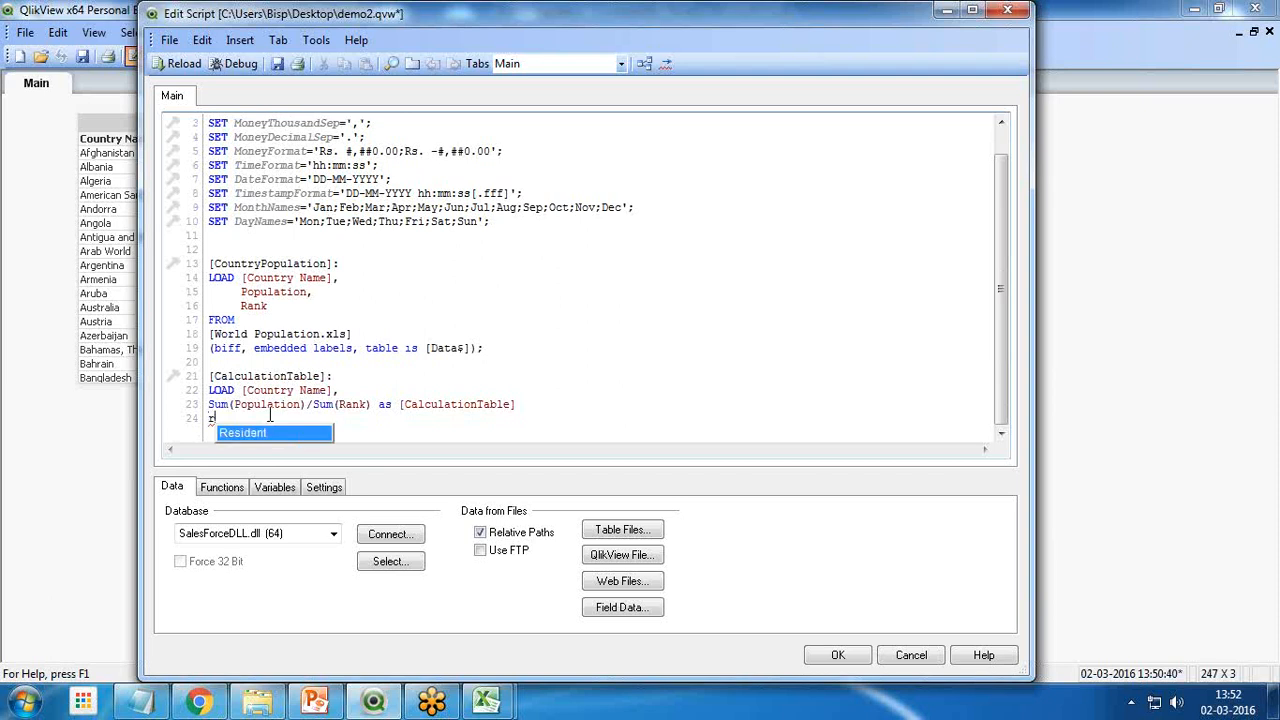
{"action": "key", "text": "Return"}
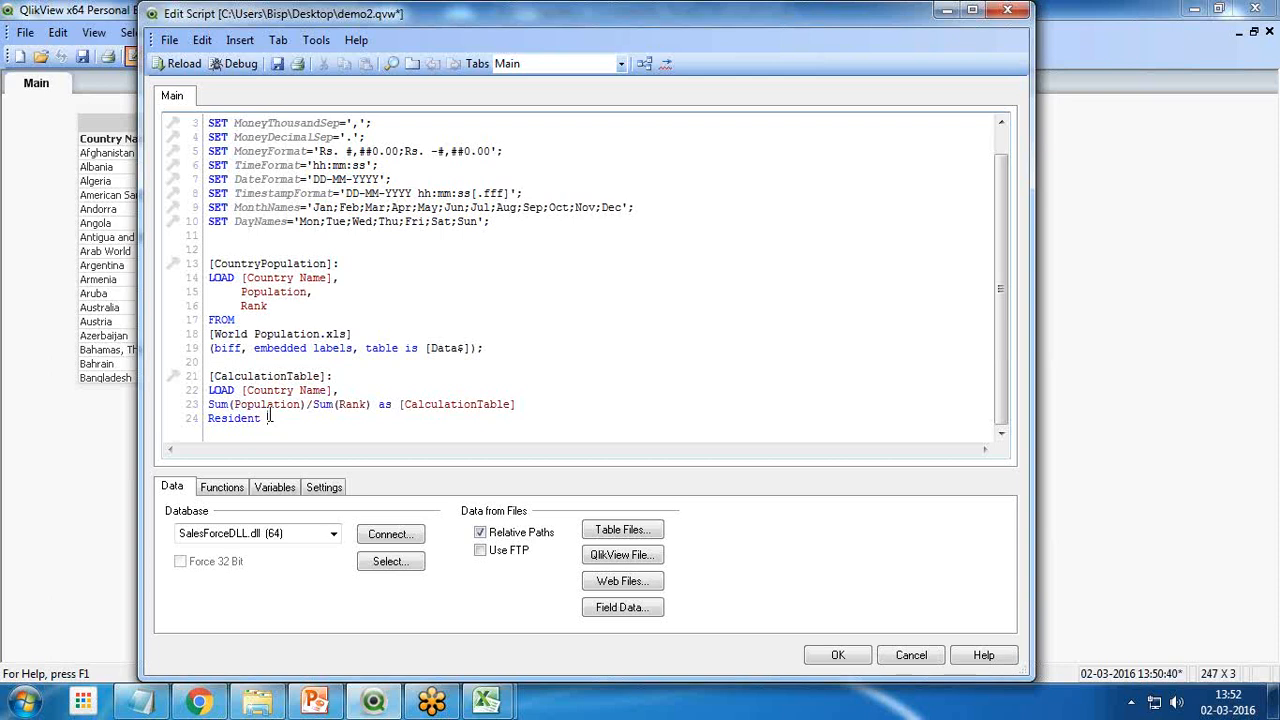
{"action": "type", "text": "["}
{"action": "left_click_drag", "start_coordinate": [333, 263], "coordinate": [209, 263]}
{"action": "key", "text": "ctrl+c"}
{"action": "key", "text": "alt+Tab"}
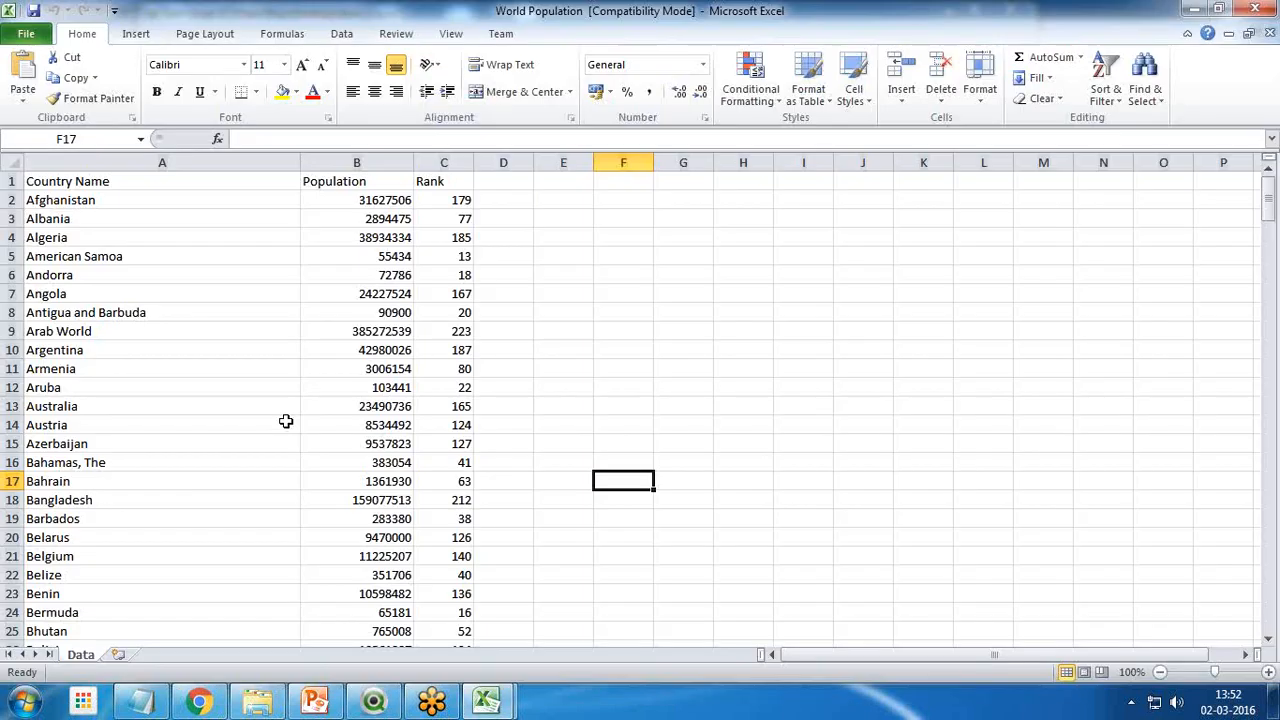
{"action": "key", "text": "alt+Tab"}
{"action": "left_click", "coordinate": [295, 416]}
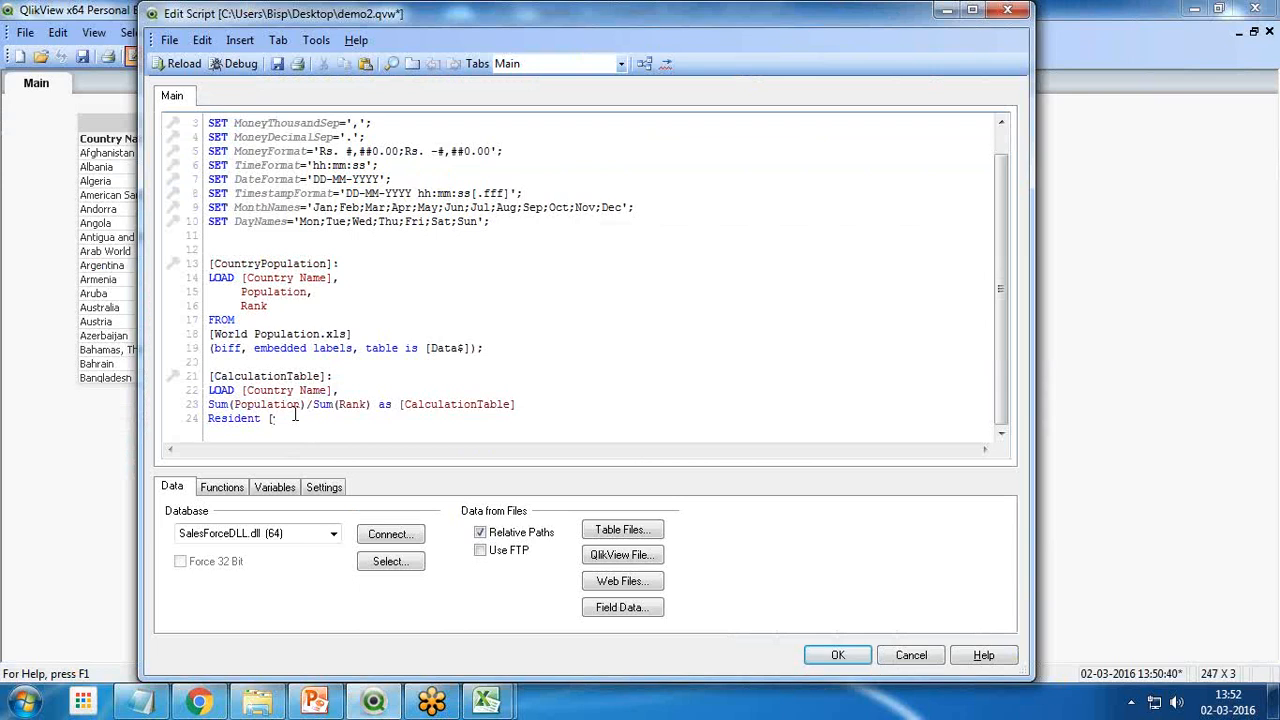
{"action": "key", "text": "ctrl+v"}
Complete the Resident line with Group by [Country Name], leaving no semicolon at the end
{"action": "type", "text": "Group by"}
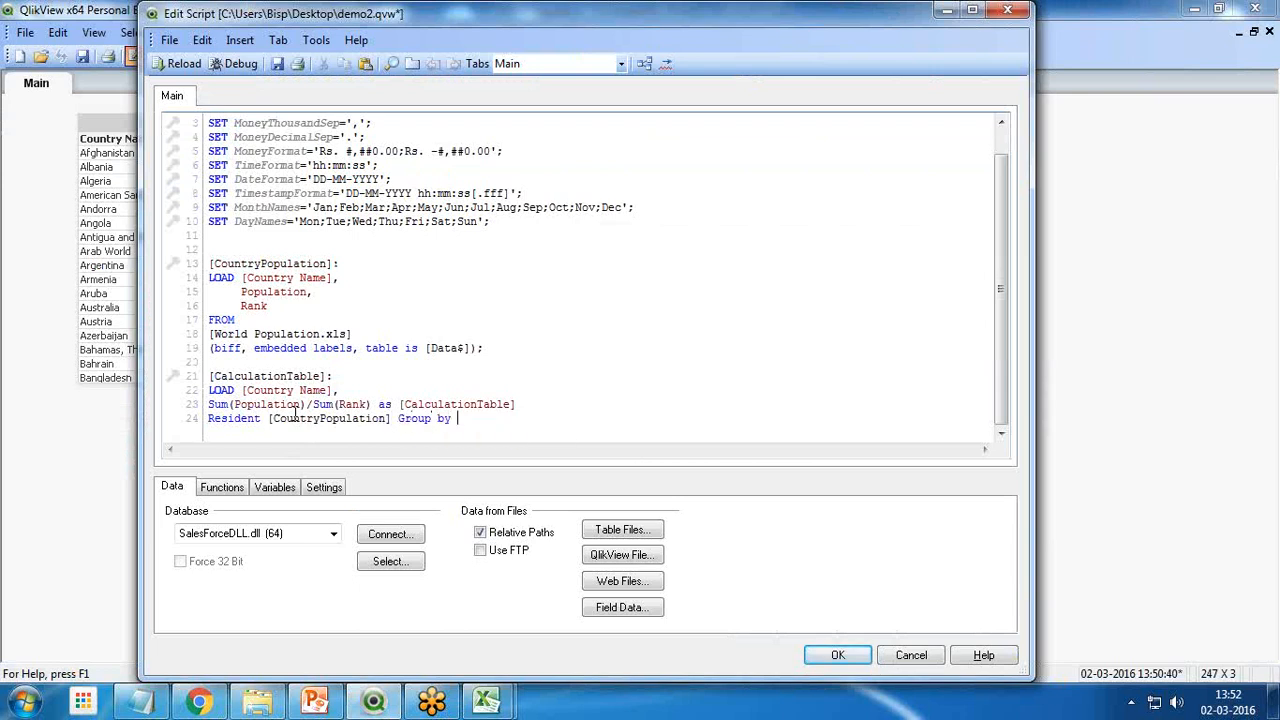
{"action": "type", "text": " [Country"}
{"action": "type", "text": " Name"}
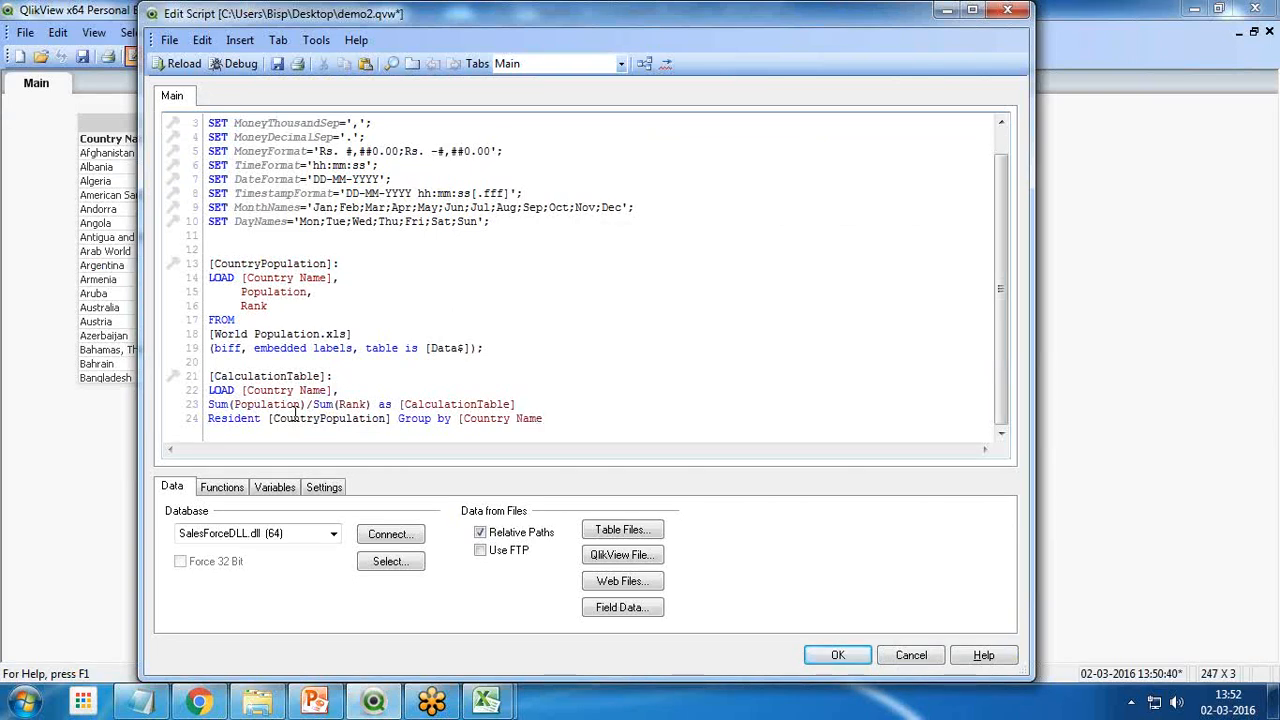
{"action": "type", "text": "]];"}
{"action": "key", "text": "BackSpace"}
Reload the script, review the CountryPopulation and CalculationTable lines in the execution progress, and close it
{"action": "left_click", "coordinate": [177, 63]}
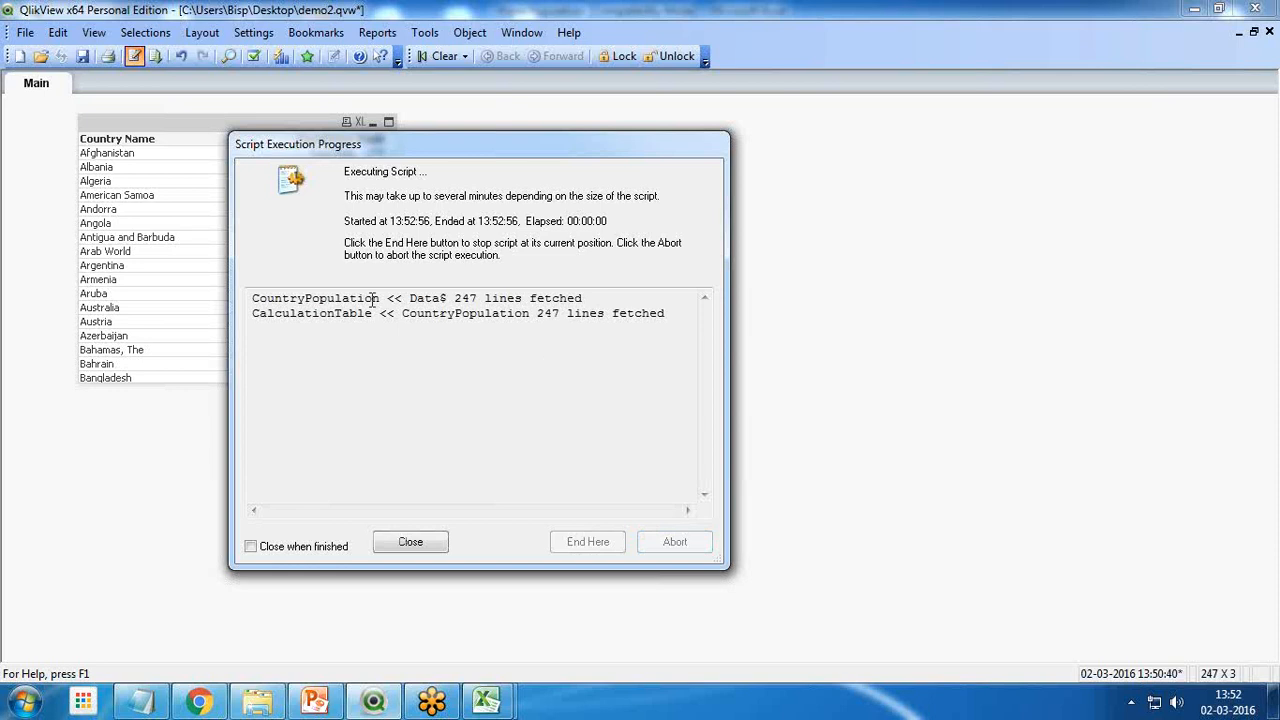
{"action": "left_click_drag", "start_coordinate": [259, 299], "coordinate": [401, 300]}
{"action": "left_click_drag", "start_coordinate": [395, 155], "coordinate": [585, 164]}
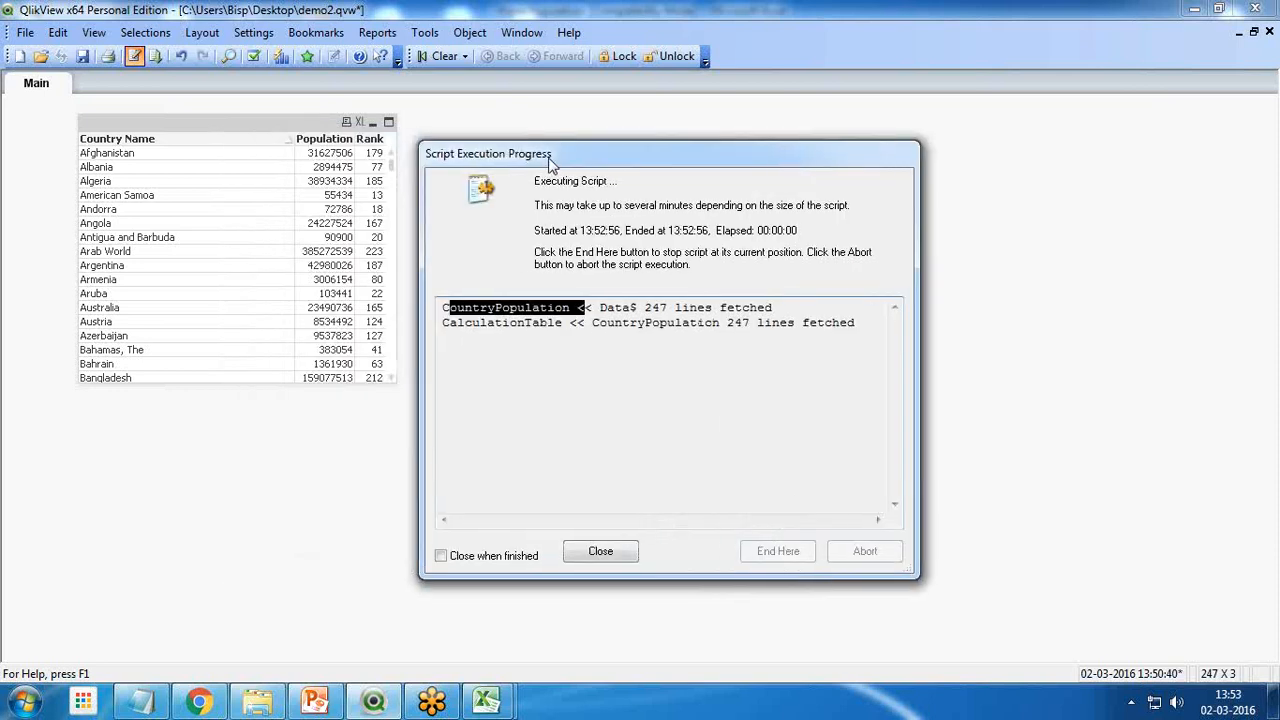
{"action": "left_click", "coordinate": [560, 327]}
{"action": "left_click_drag", "start_coordinate": [560, 327], "coordinate": [440, 330]}
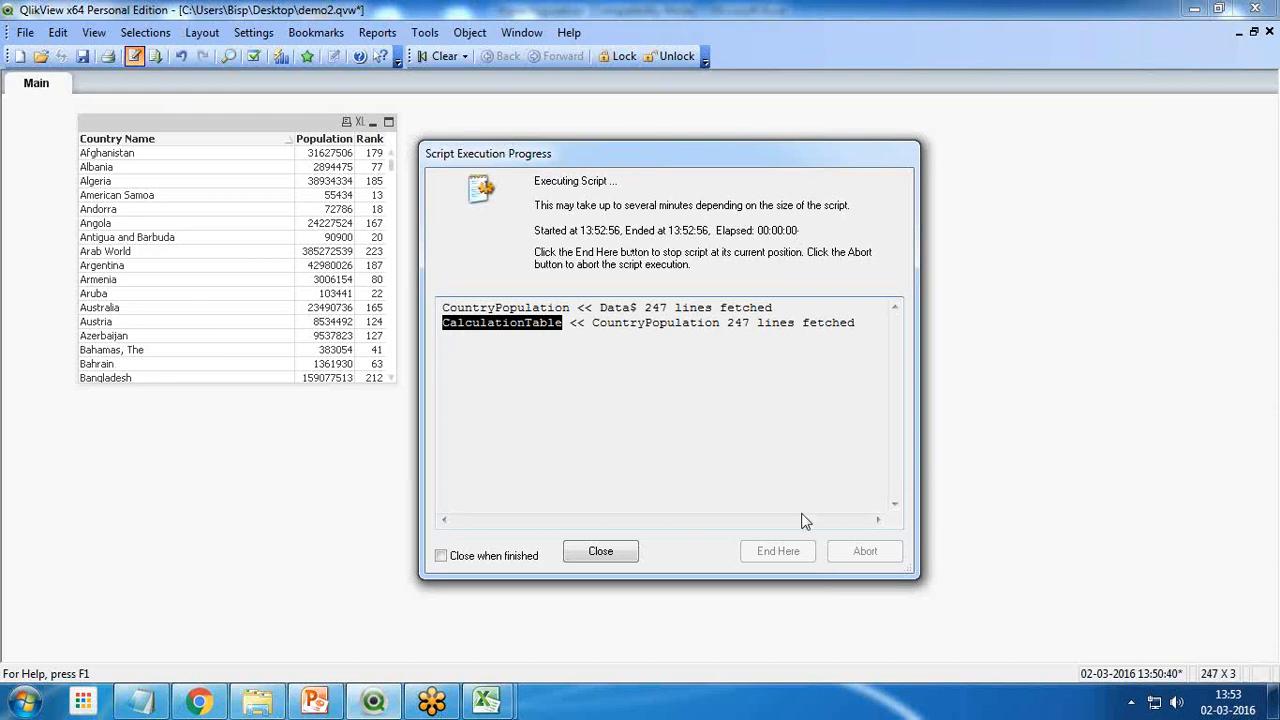
{"action": "left_click", "coordinate": [601, 553]}
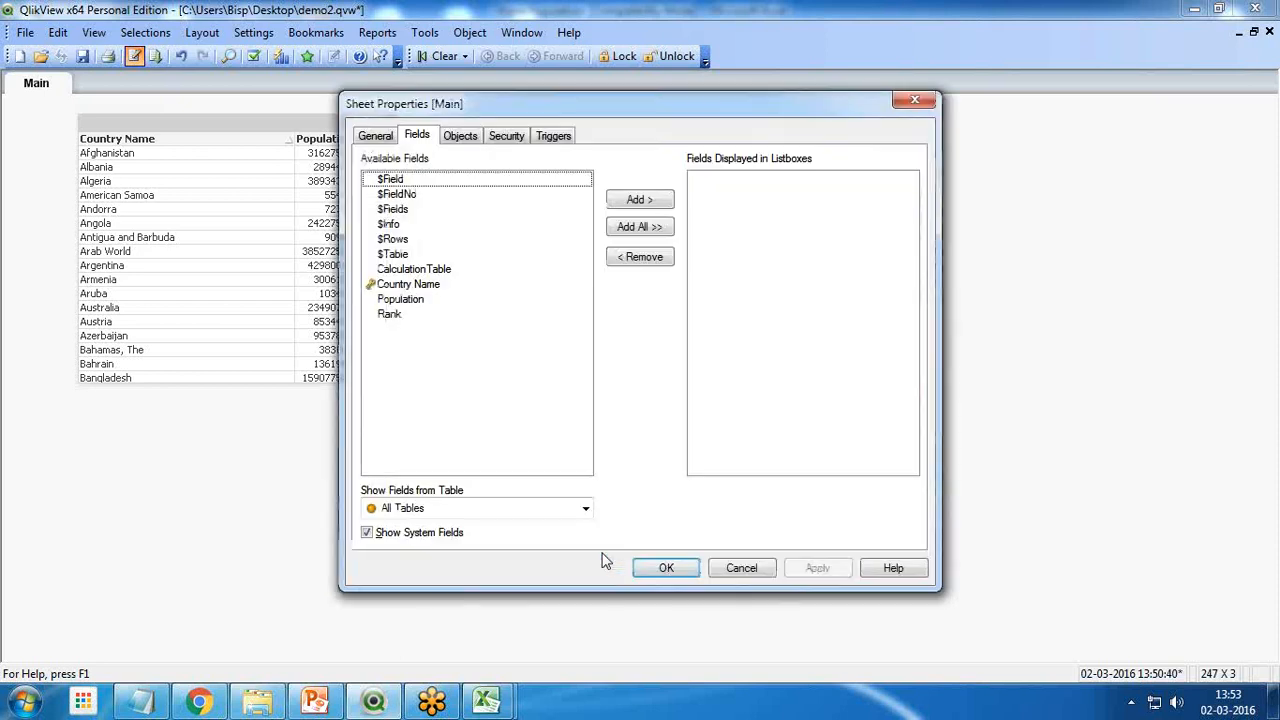
{"action": "left_click", "coordinate": [405, 270]}
{"action": "left_click", "coordinate": [641, 201]}
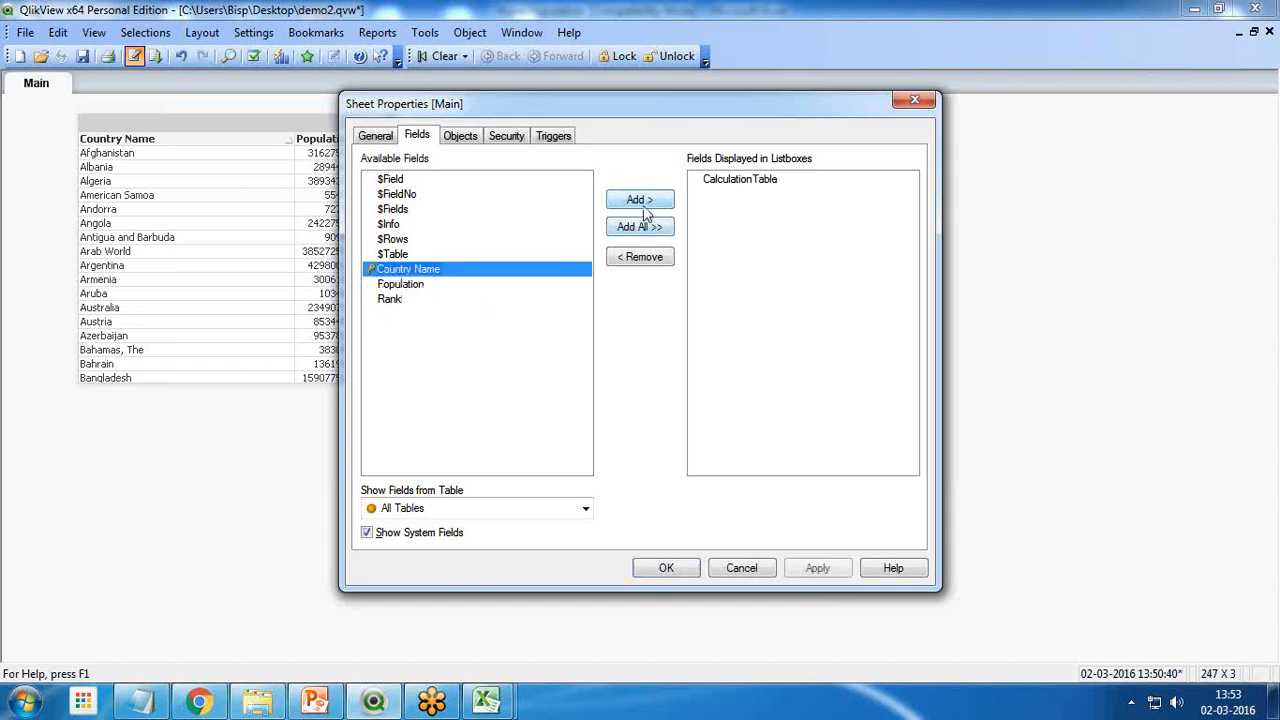
{"action": "left_click", "coordinate": [666, 566]}
{"action": "left_click", "coordinate": [72, 141]}
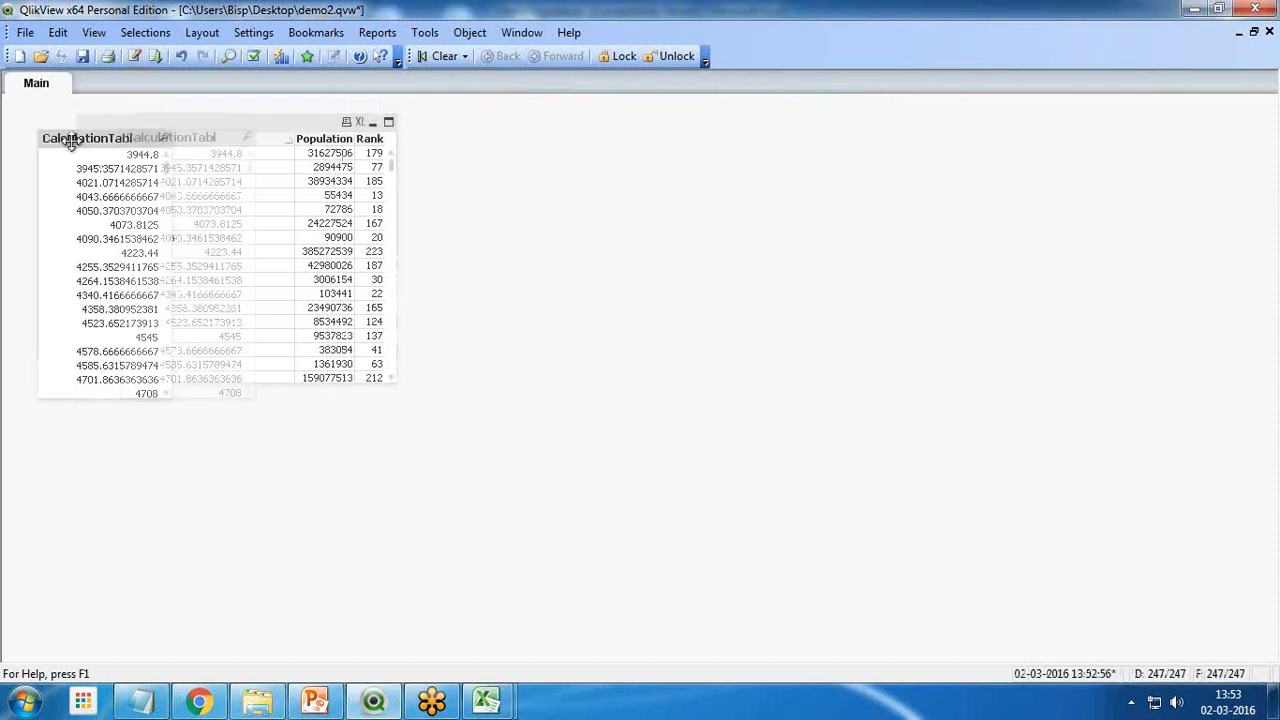
{"action": "left_click_drag", "start_coordinate": [72, 141], "coordinate": [575, 137]}
{"action": "right_click", "coordinate": [590, 133]}
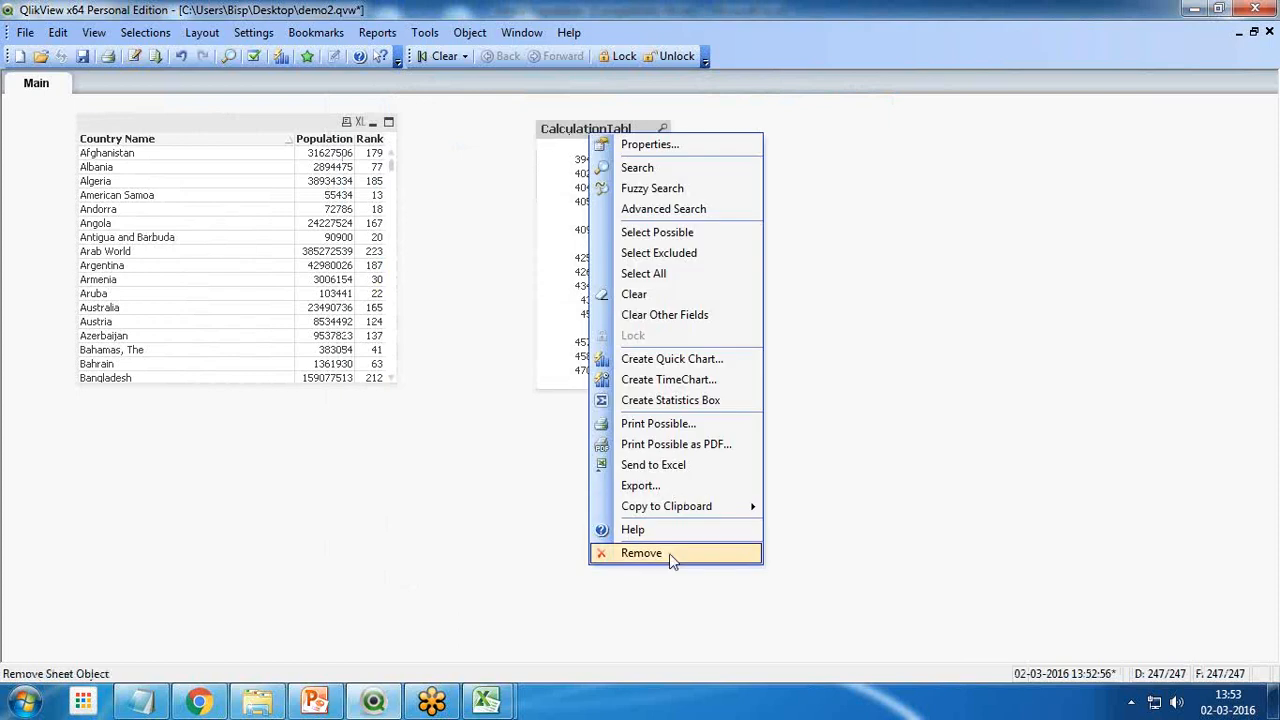
{"action": "left_click", "coordinate": [669, 553]}
{"action": "left_click", "coordinate": [583, 383]}
Create a new table box on the sheet with the Country Name and CalculationTable fields
{"action": "right_click", "coordinate": [555, 427]}
{"action": "mouse_move", "coordinate": [637, 488]}
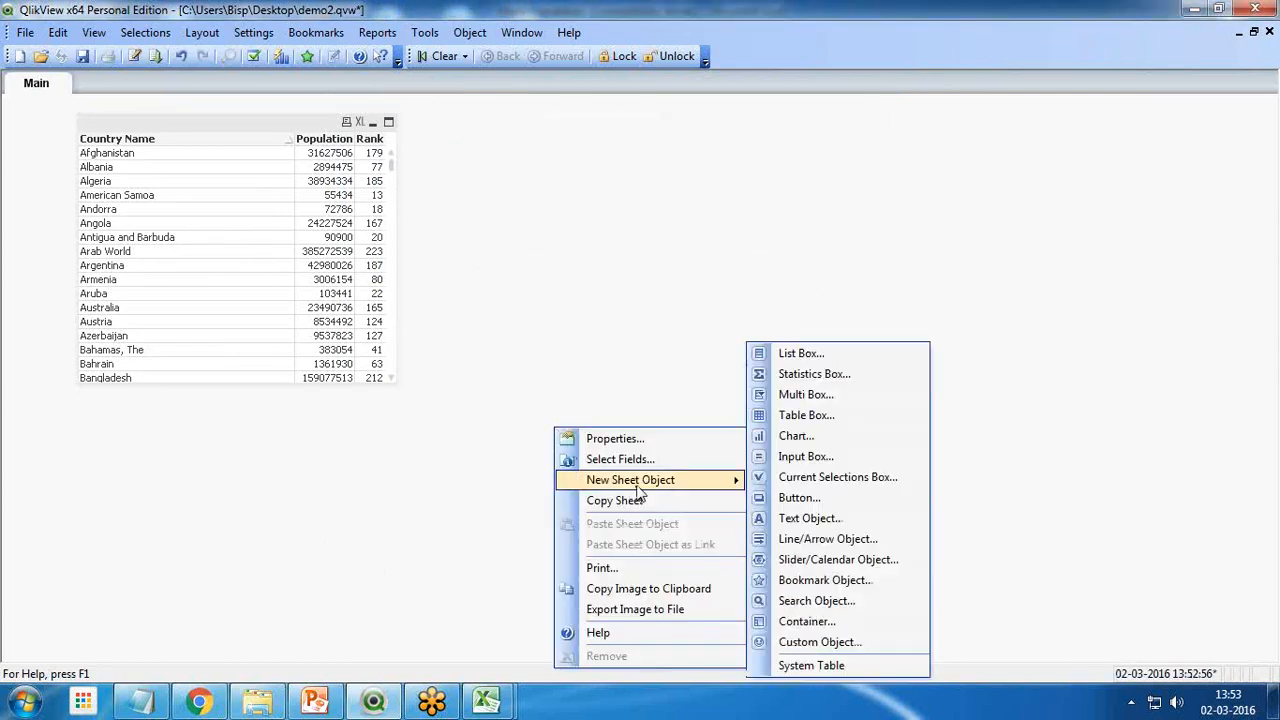
{"action": "left_click", "coordinate": [790, 414]}
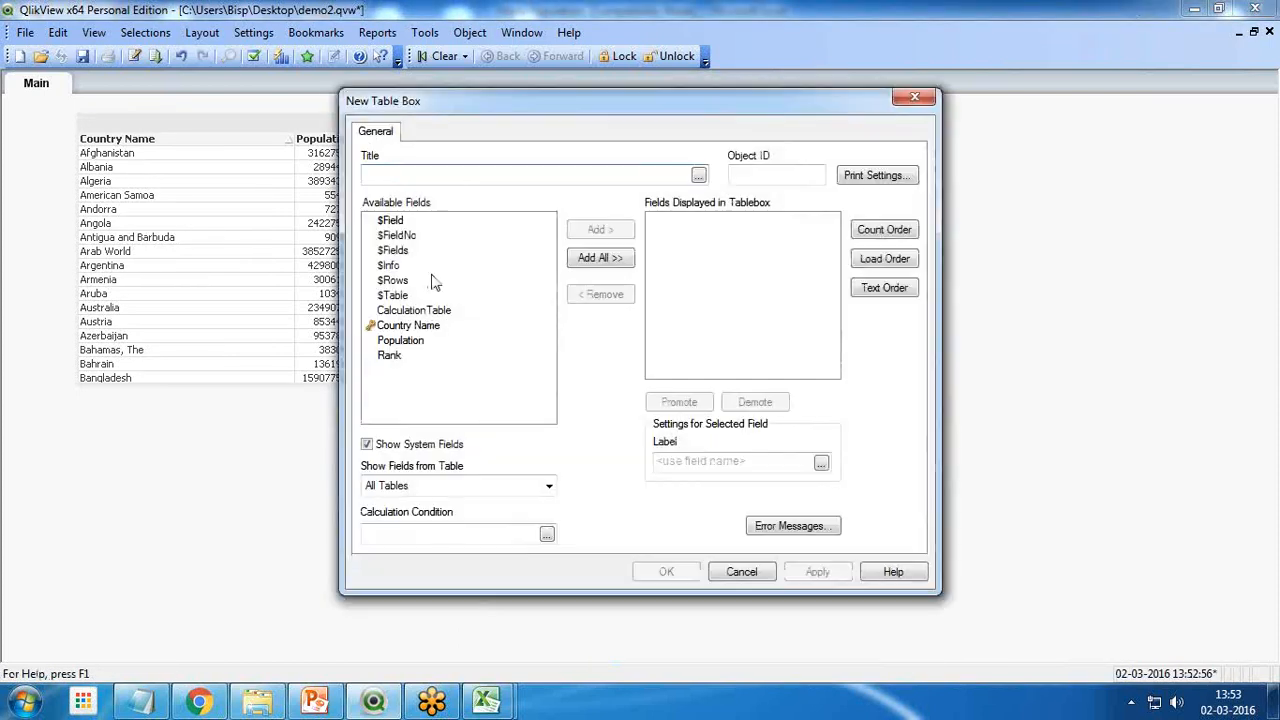
{"action": "left_click", "coordinate": [415, 325]}
{"action": "left_click", "coordinate": [600, 229]}
{"action": "left_click", "coordinate": [420, 310]}
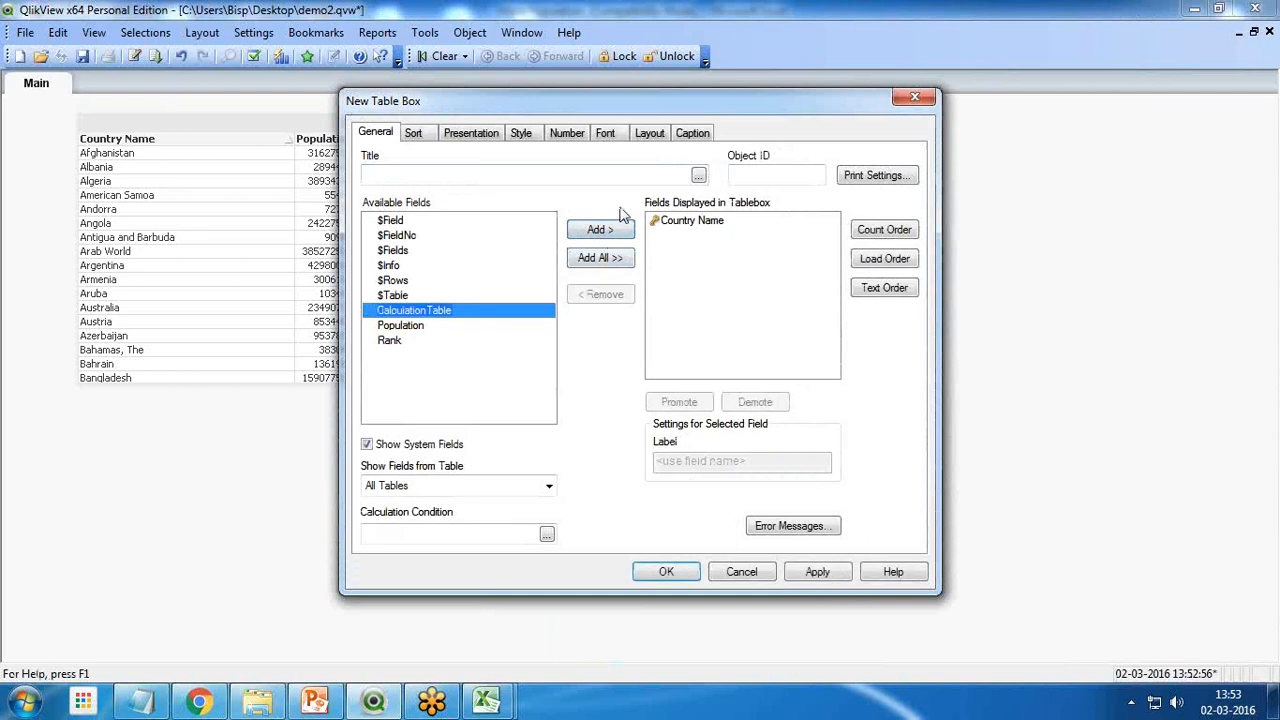
{"action": "left_click", "coordinate": [600, 229]}
{"action": "left_click", "coordinate": [817, 571]}
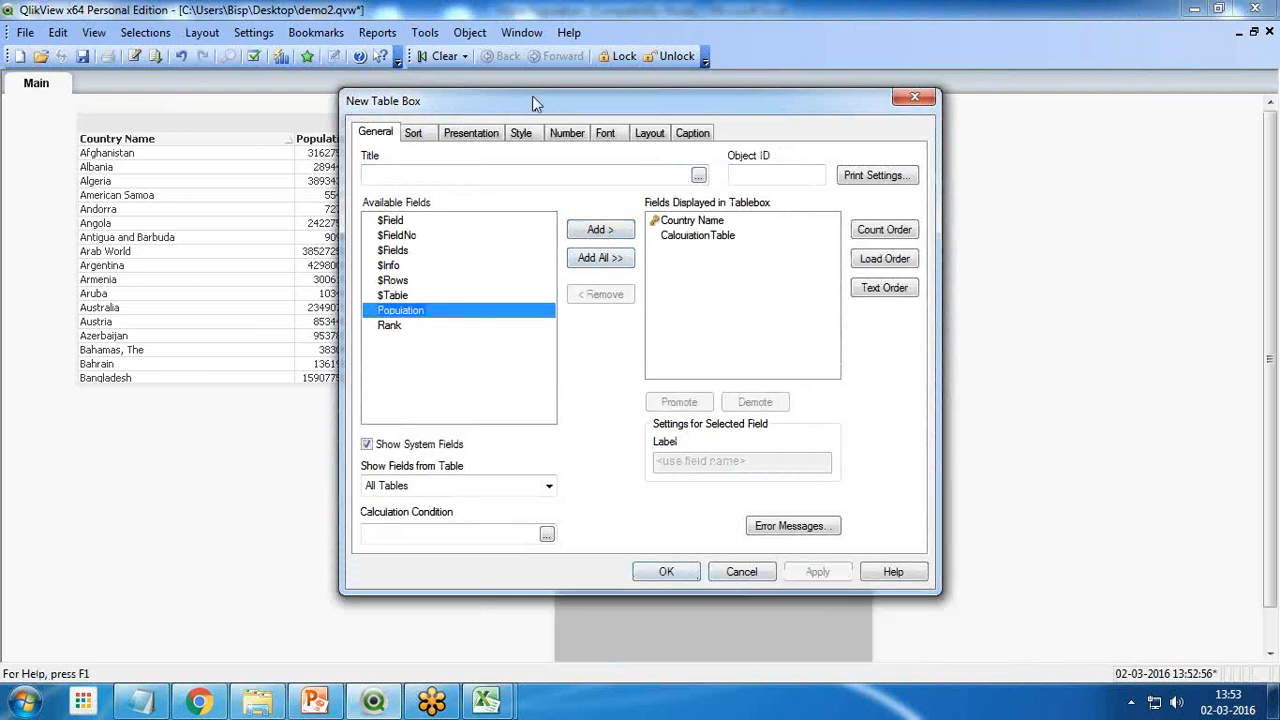
Override the document number settings for CalculationTable in the new table box with the Fixed to format shown in percent
{"action": "left_click_drag", "start_coordinate": [532, 95], "coordinate": [254, 96]}
{"action": "left_click", "coordinate": [289, 140]}
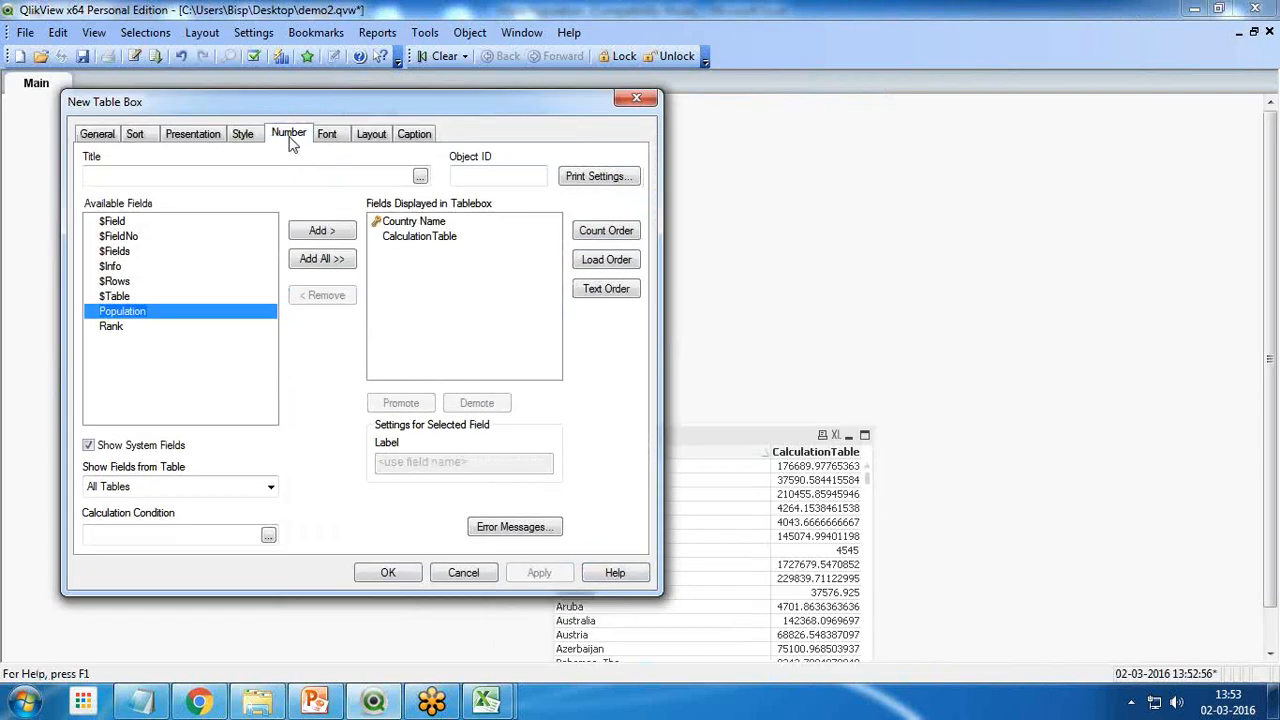
{"action": "left_click", "coordinate": [140, 190]}
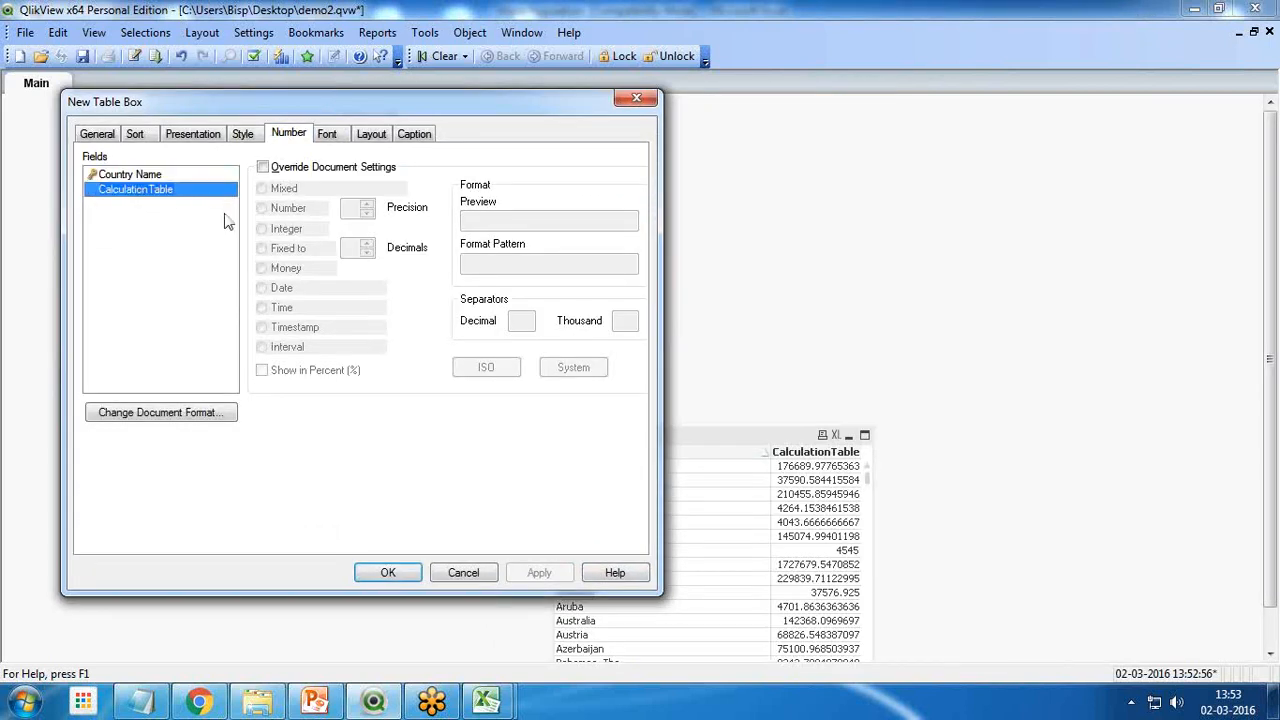
{"action": "left_click", "coordinate": [263, 167]}
{"action": "left_click", "coordinate": [263, 248]}
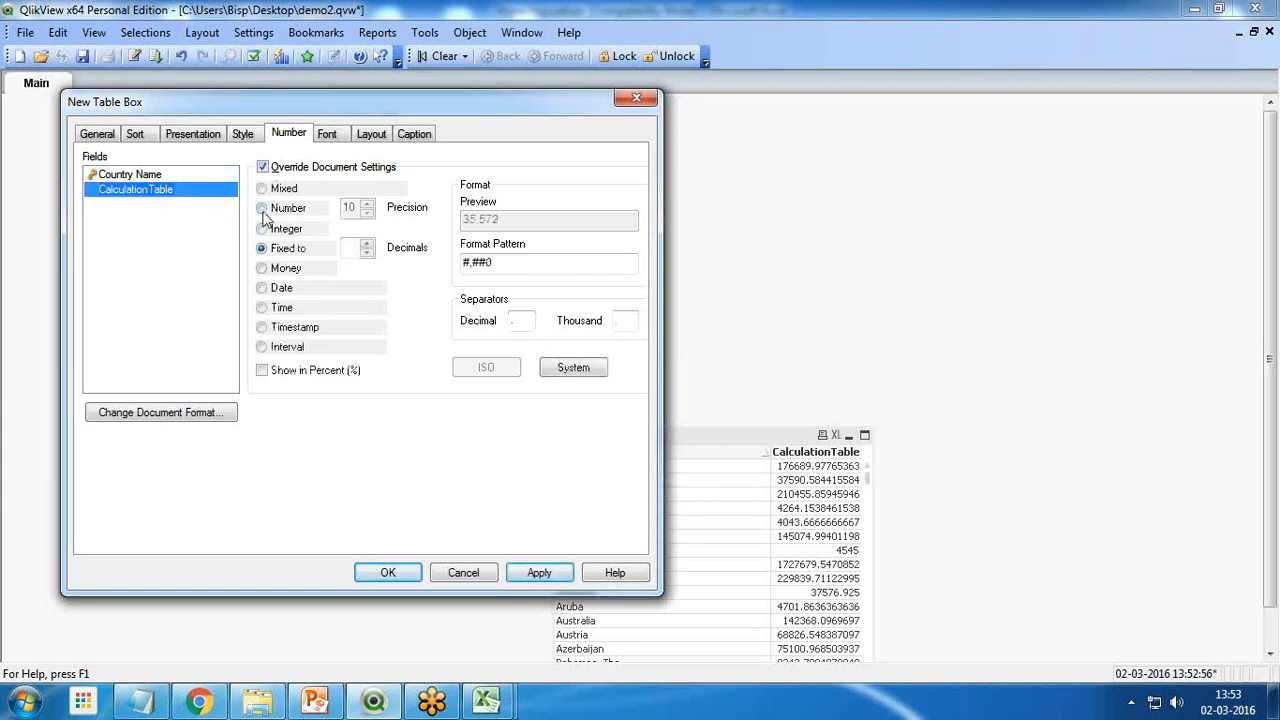
{"action": "left_click", "coordinate": [264, 208]}
{"action": "left_click", "coordinate": [264, 249]}
{"action": "left_click", "coordinate": [262, 372]}
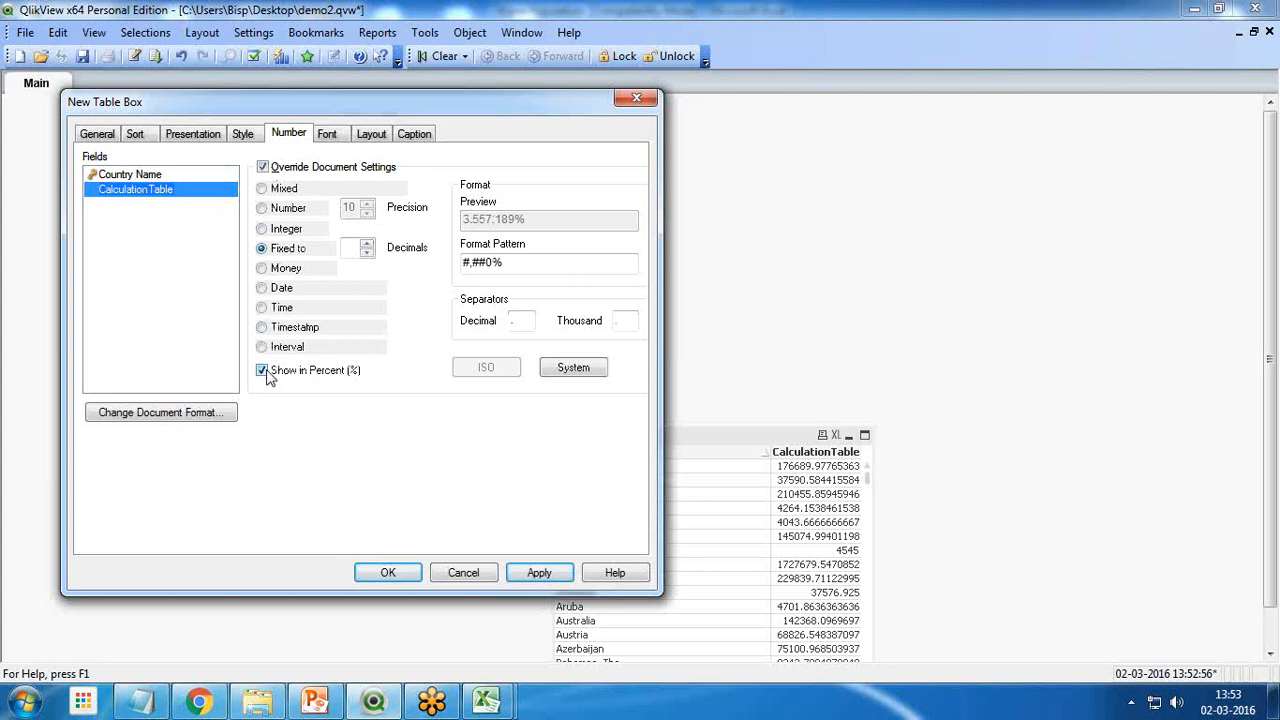
{"action": "left_click", "coordinate": [556, 582]}
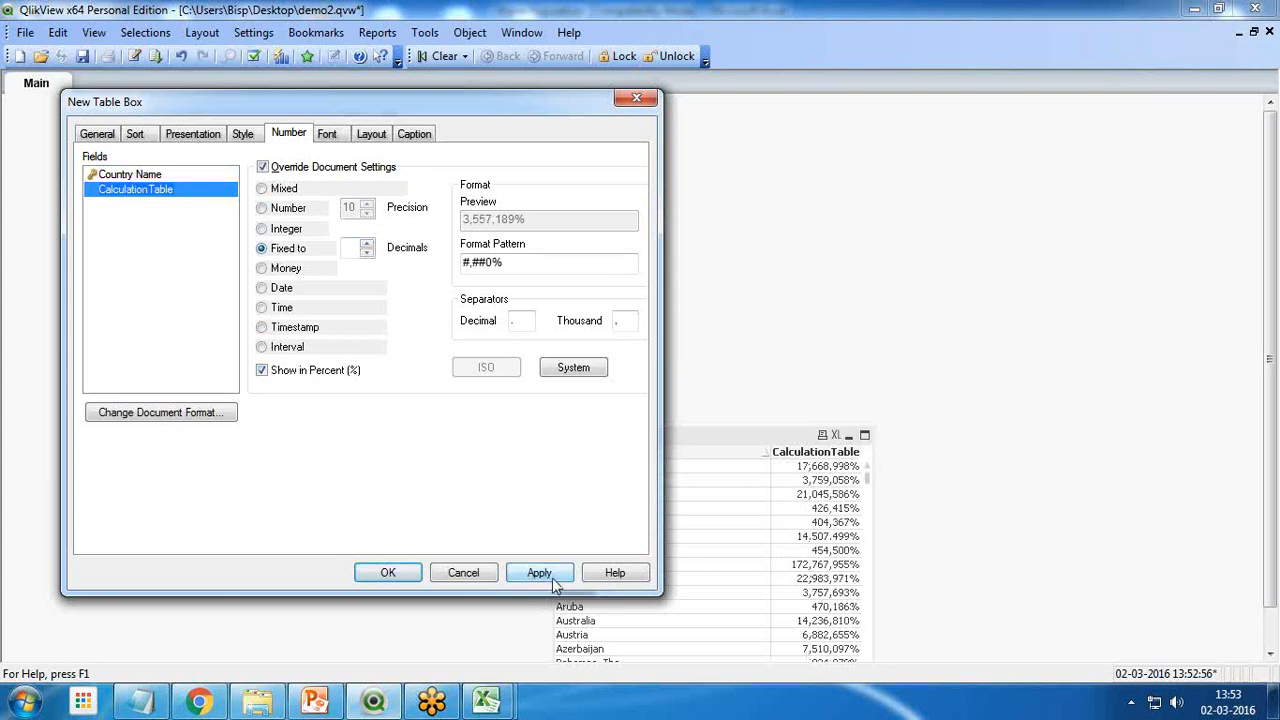
{"action": "left_click", "coordinate": [393, 572]}
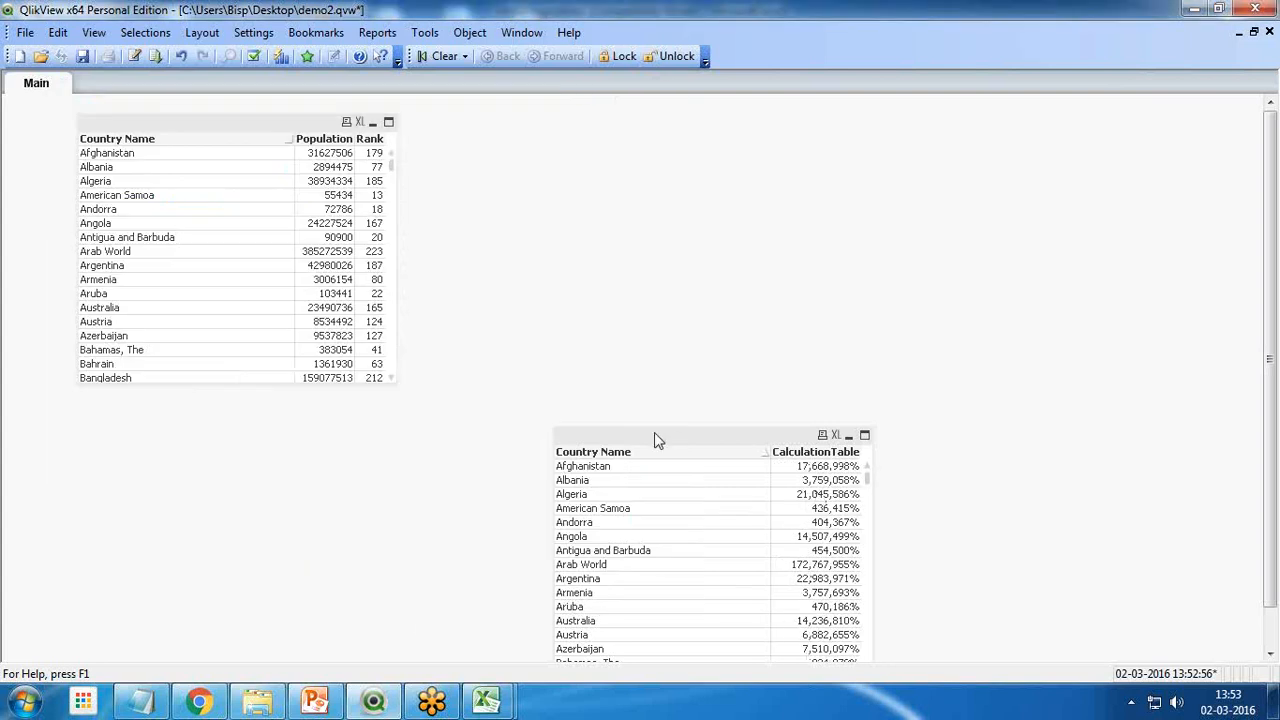
Arrange the two table boxes side by side in the upper part of the sheet
{"action": "left_click_drag", "start_coordinate": [655, 437], "coordinate": [614, 183]}
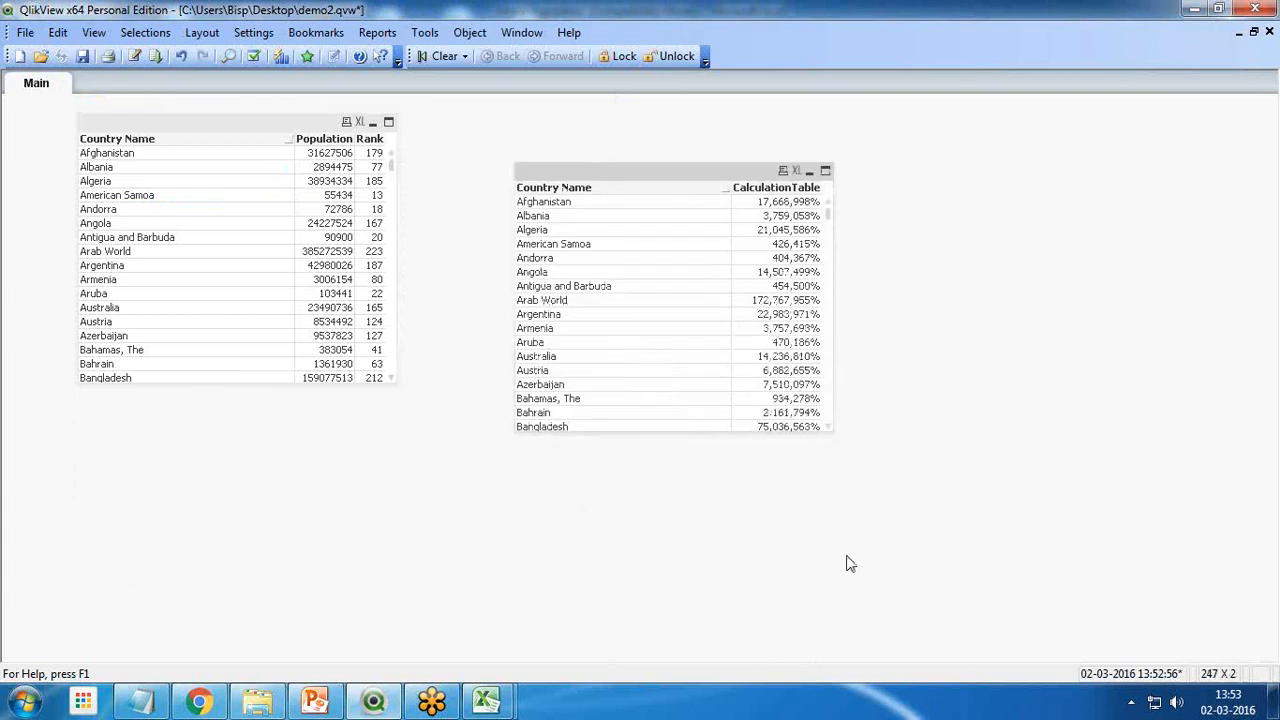
{"action": "left_click", "coordinate": [221, 175]}
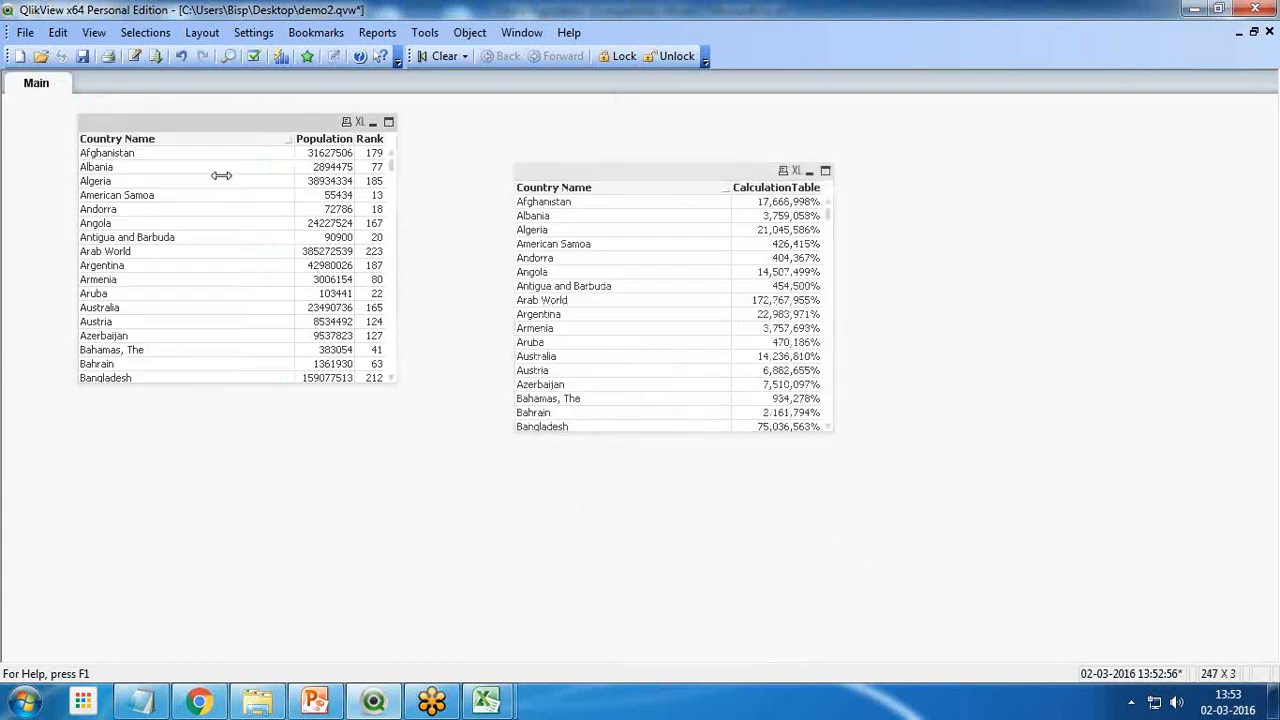
{"action": "left_click_drag", "start_coordinate": [237, 134], "coordinate": [240, 131]}
{"action": "left_click_drag", "start_coordinate": [580, 172], "coordinate": [587, 181]}
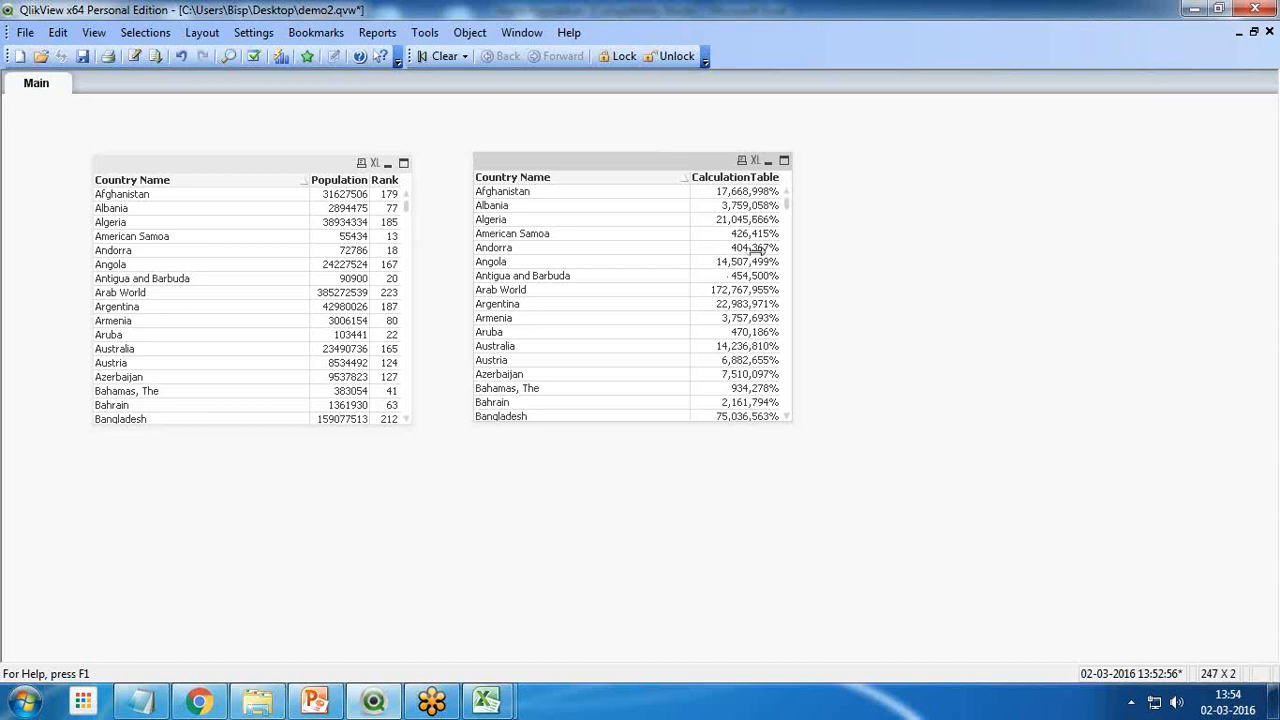
In the load script, end the CalculationTable load with a semicolon and add the statement DROP Table [CountryPopulation]; below it
{"action": "left_click", "coordinate": [133, 56]}
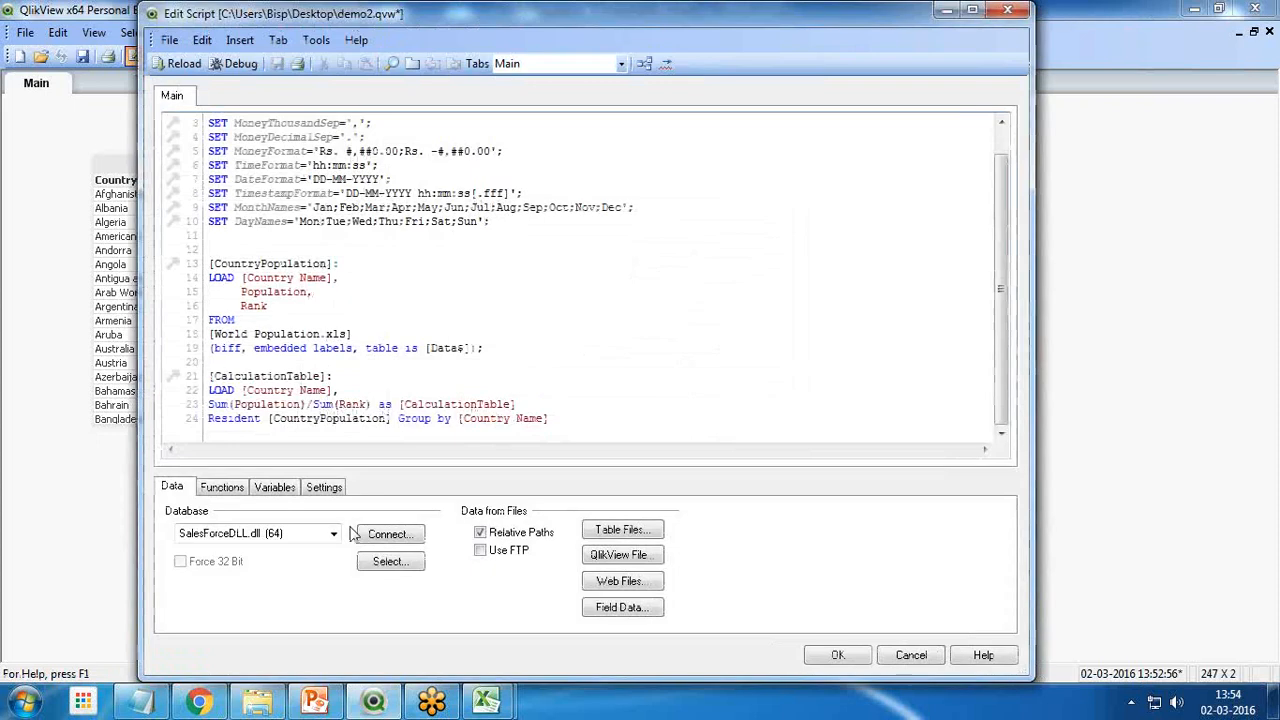
{"action": "key", "text": "Return"}
{"action": "key", "text": "Return"}
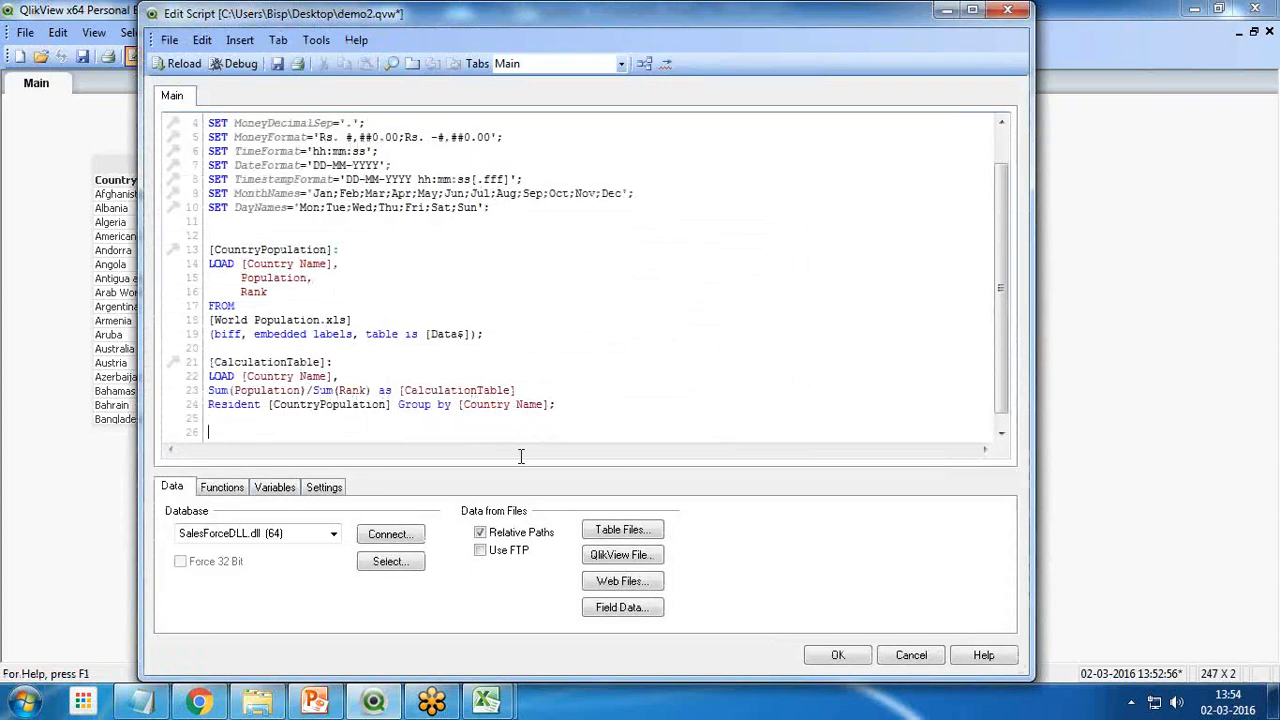
{"action": "type", "text": "DROP Table"}
{"action": "left_click_drag", "start_coordinate": [332, 249], "coordinate": [208, 252]}
{"action": "key", "text": "ctrl+c"}
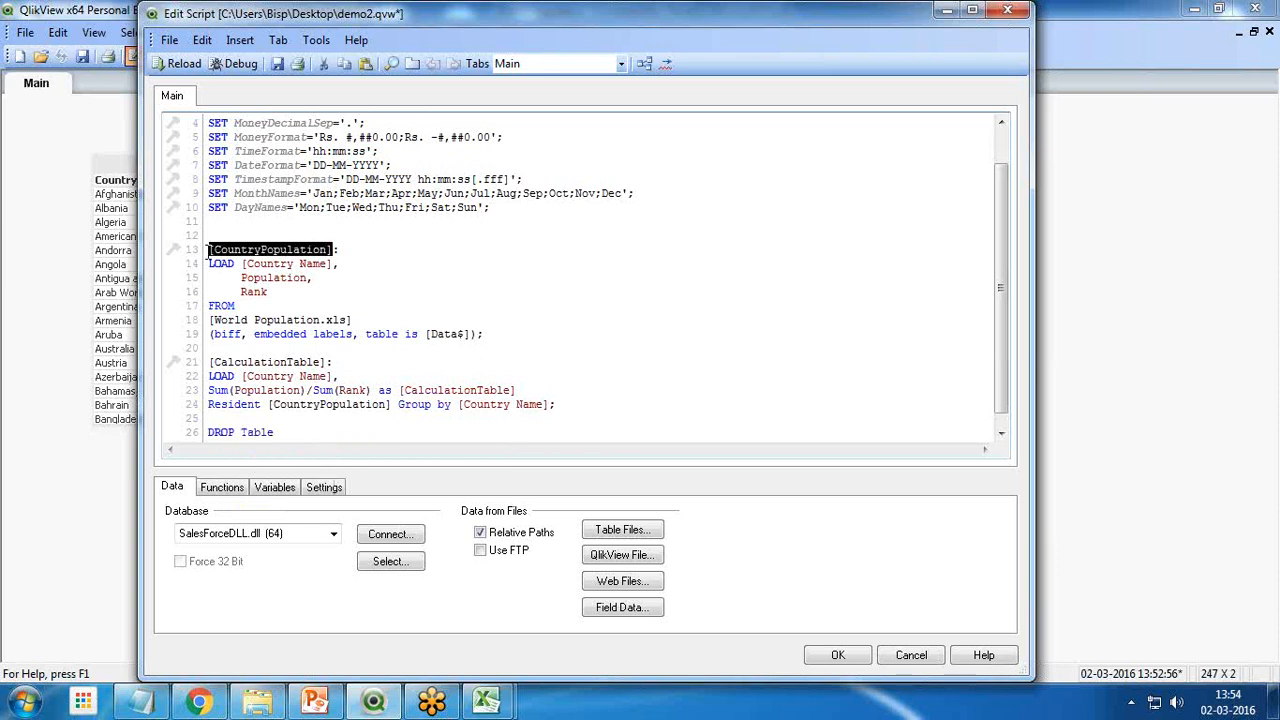
{"action": "left_click", "coordinate": [313, 435]}
{"action": "key", "text": "ctrl+v"}
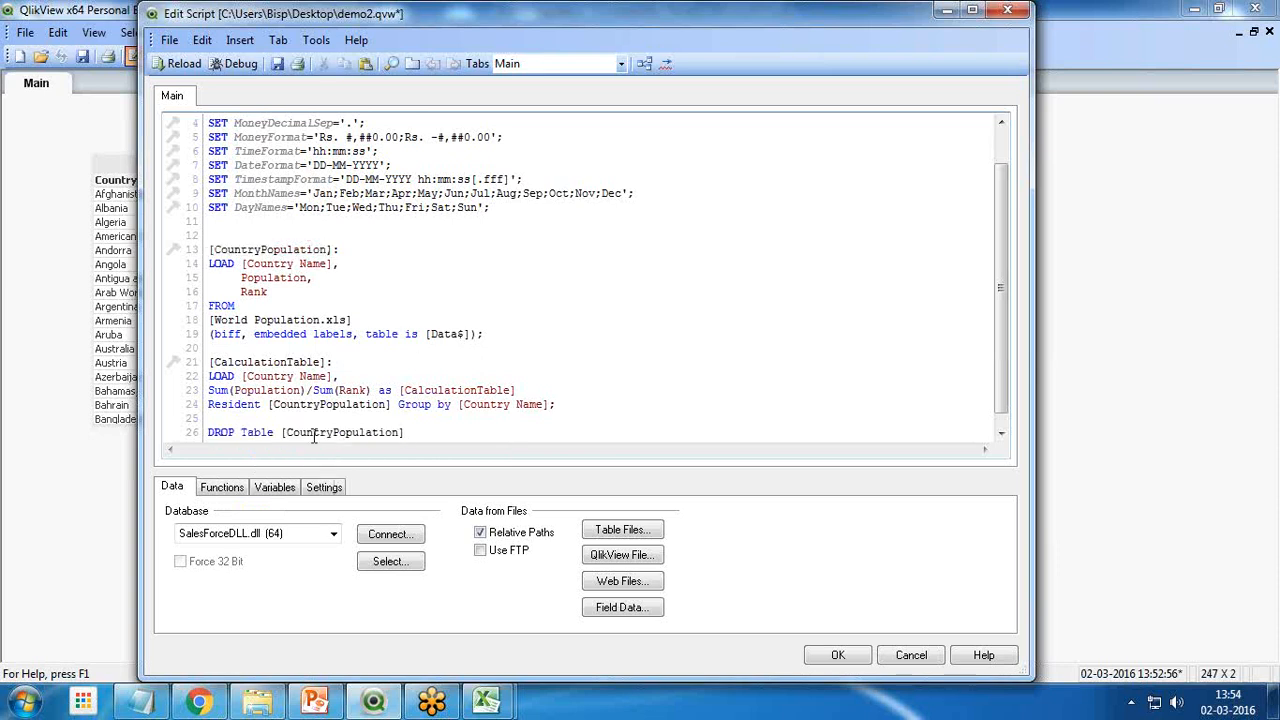
Reload the script with the DROP Table statement and close the execution progress
{"action": "left_click", "coordinate": [178, 64]}
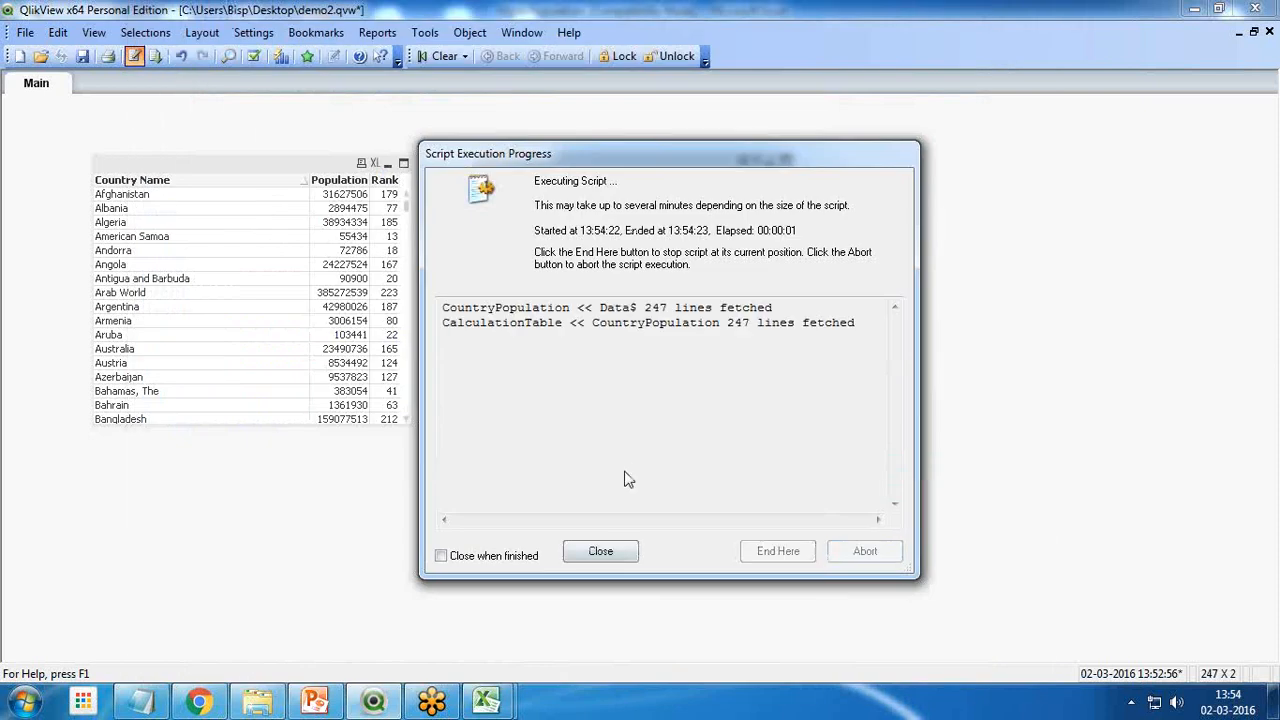
{"action": "left_click", "coordinate": [601, 551]}
{"action": "left_click", "coordinate": [663, 565]}
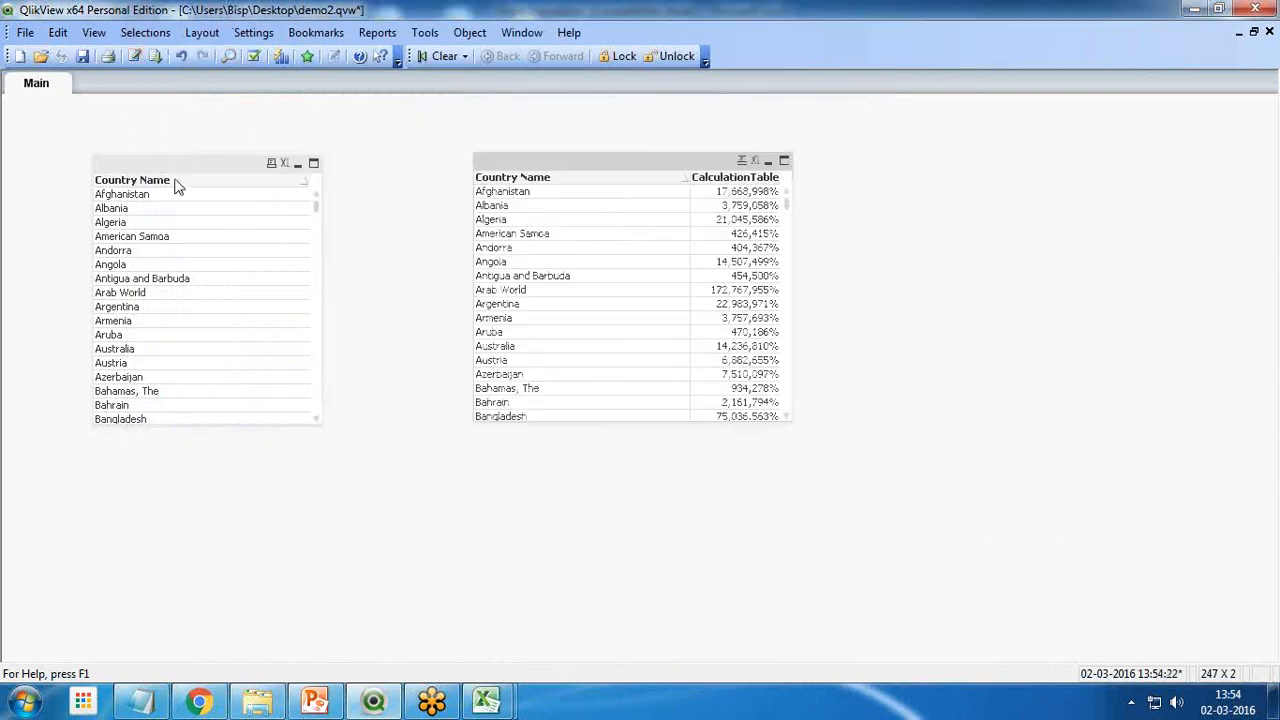
Examine which fields are available for a new list box, cancelling without creating it
{"action": "right_click", "coordinate": [437, 438]}
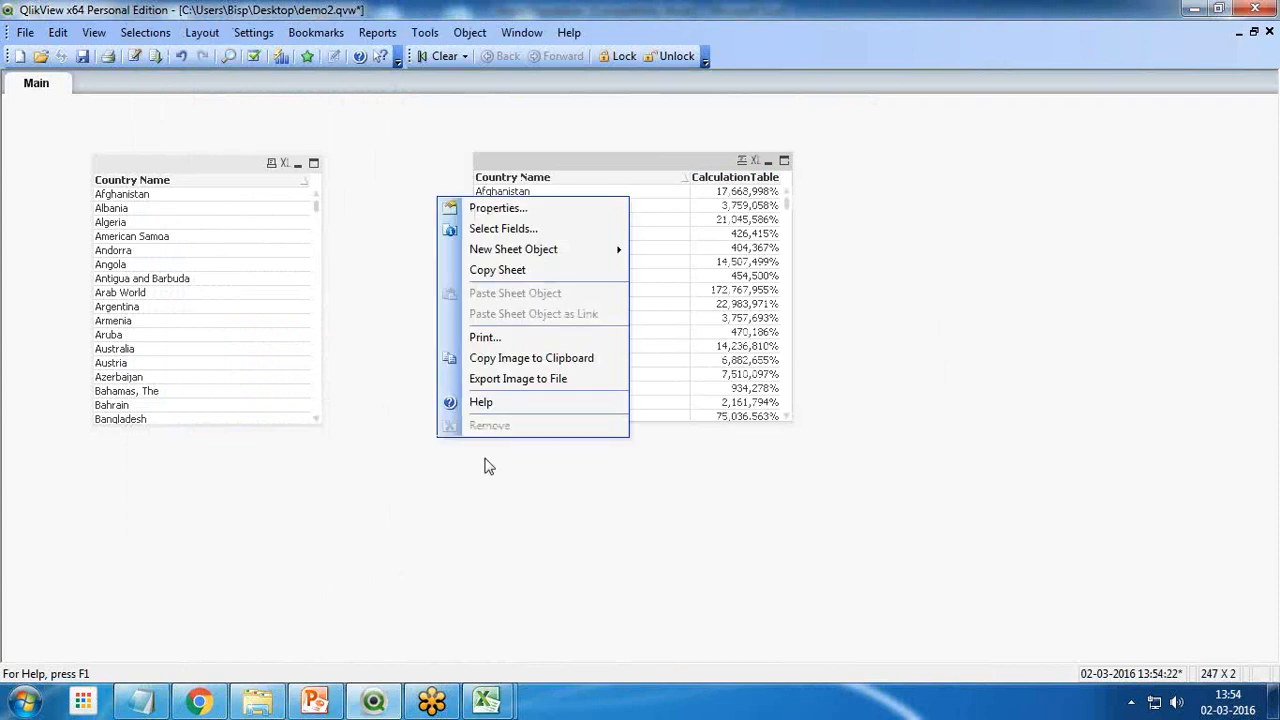
{"action": "mouse_move", "coordinate": [580, 251]}
{"action": "left_click", "coordinate": [677, 250]}
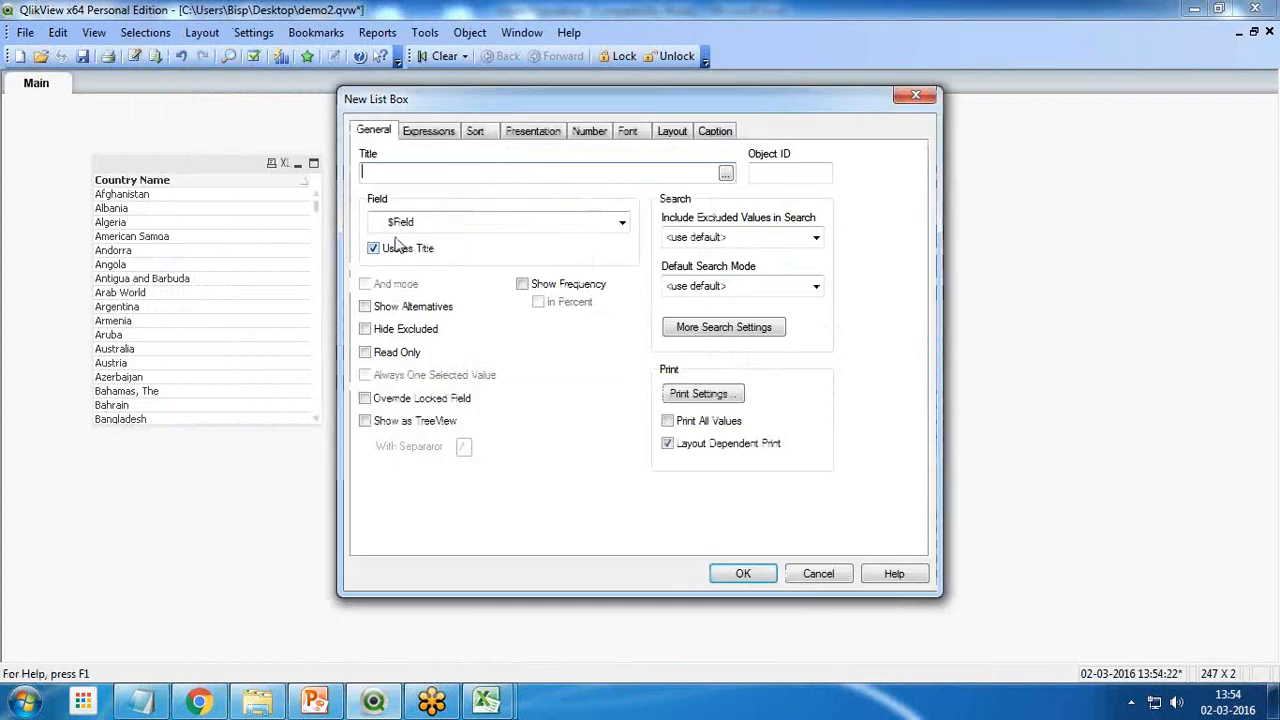
{"action": "left_click", "coordinate": [425, 230]}
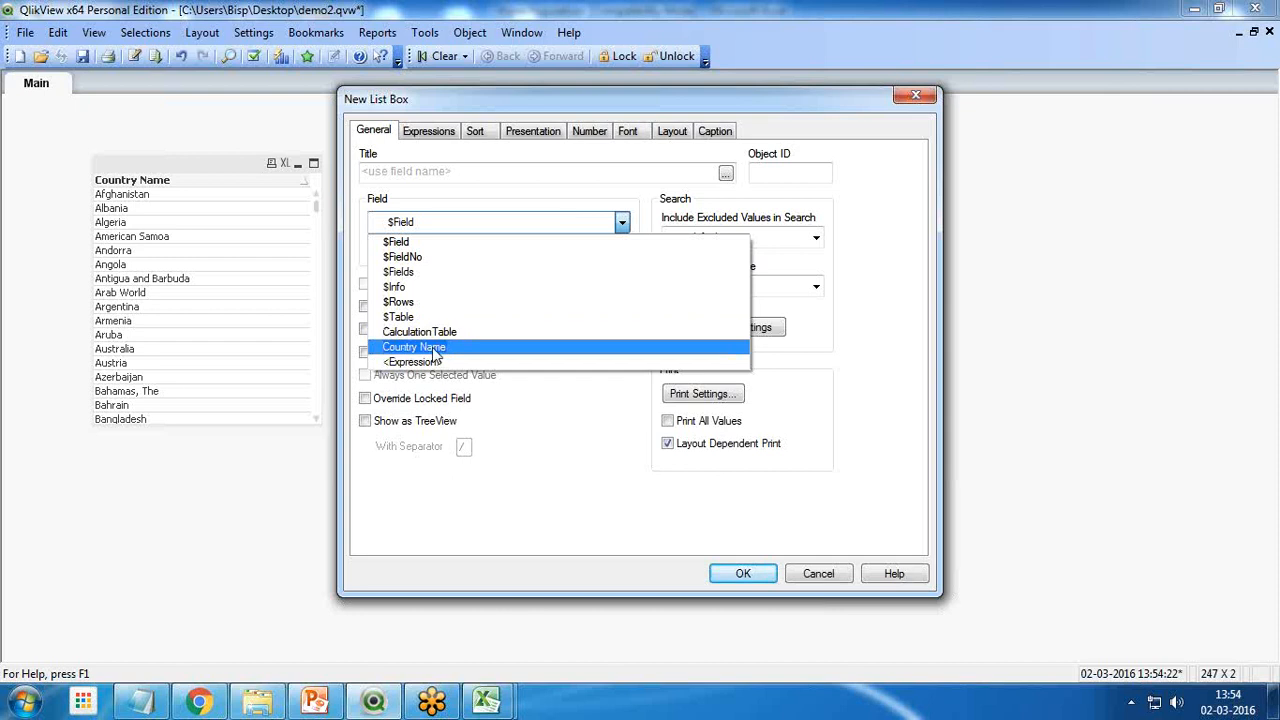
{"action": "left_click", "coordinate": [822, 576]}
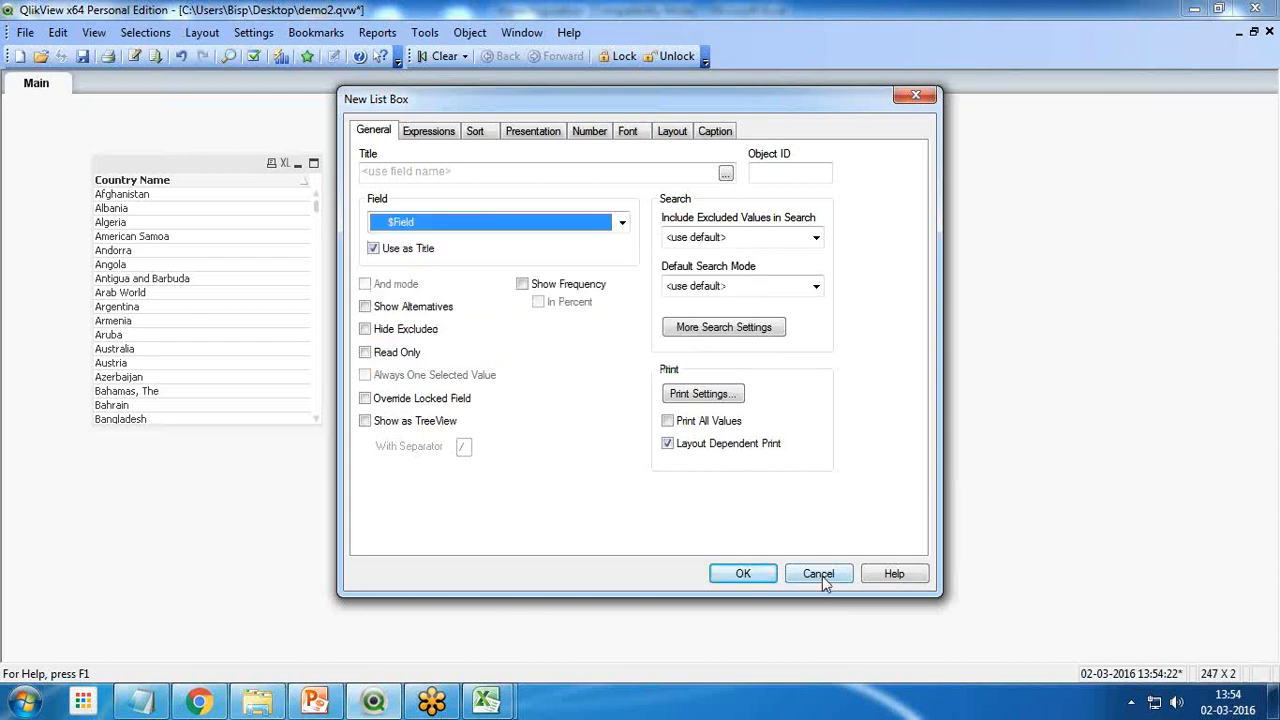
{"action": "left_click", "coordinate": [822, 576]}
Remove the table box without the CalculationTable column and move the remaining table box toward the freed space on the sheet
{"action": "right_click", "coordinate": [180, 180]}
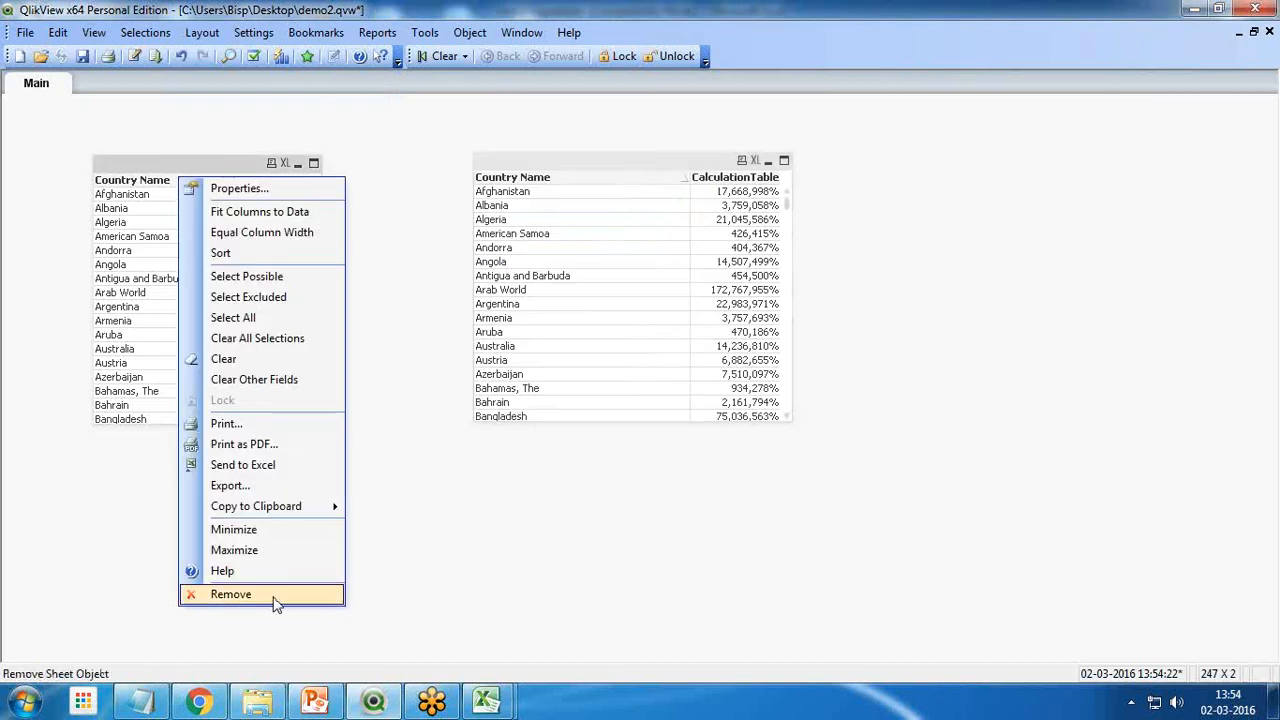
{"action": "right_click", "coordinate": [176, 166]}
{"action": "left_click", "coordinate": [236, 417]}
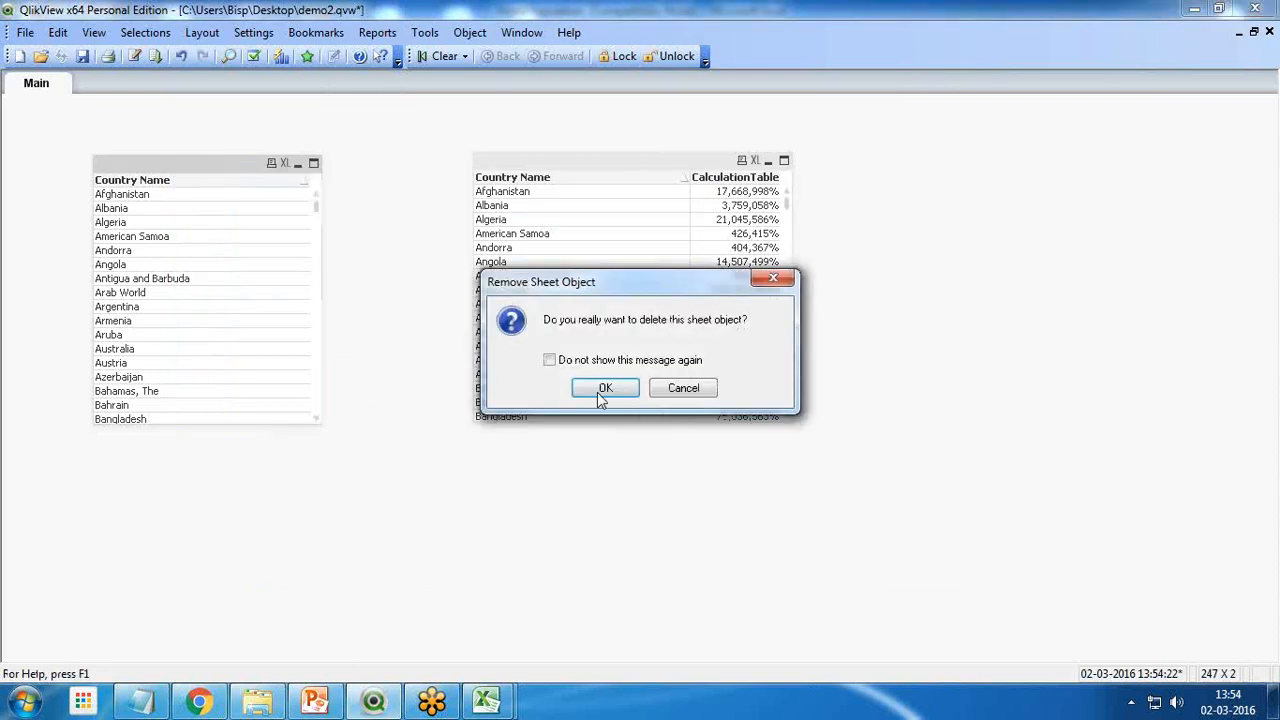
{"action": "left_click", "coordinate": [600, 390]}
{"action": "left_click", "coordinate": [577, 179]}
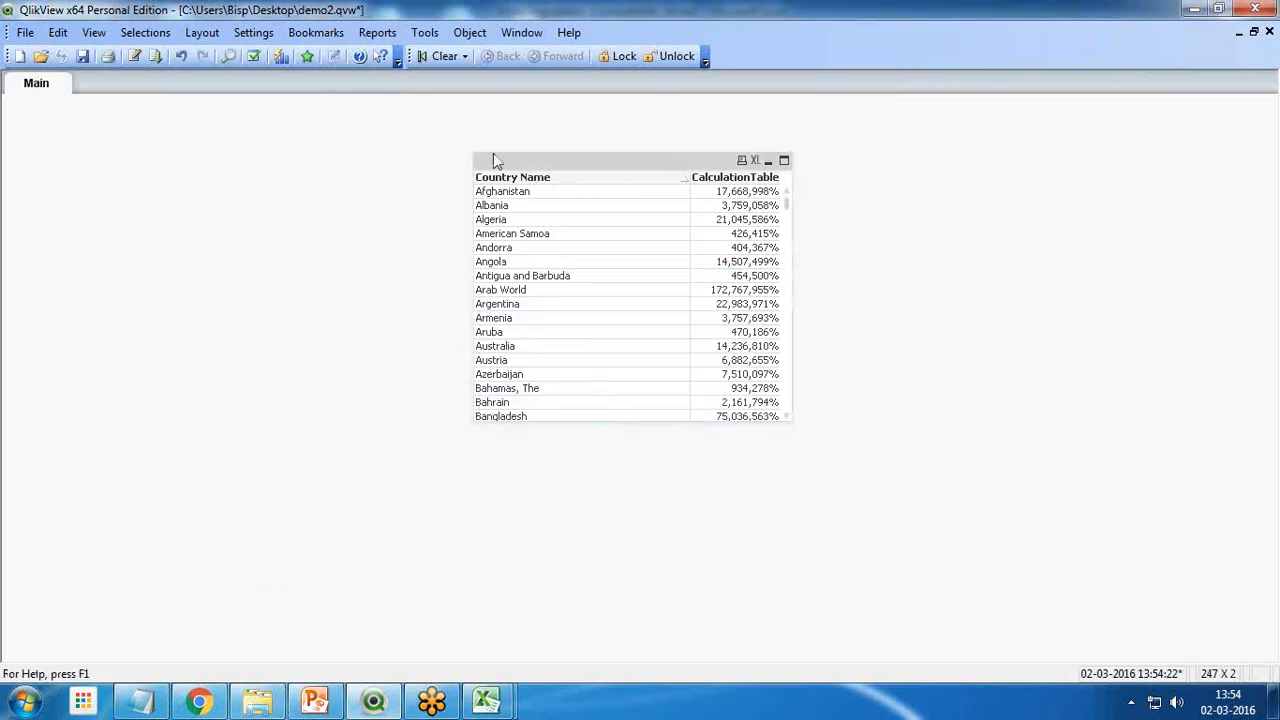
{"action": "left_click_drag", "start_coordinate": [493, 153], "coordinate": [302, 150]}
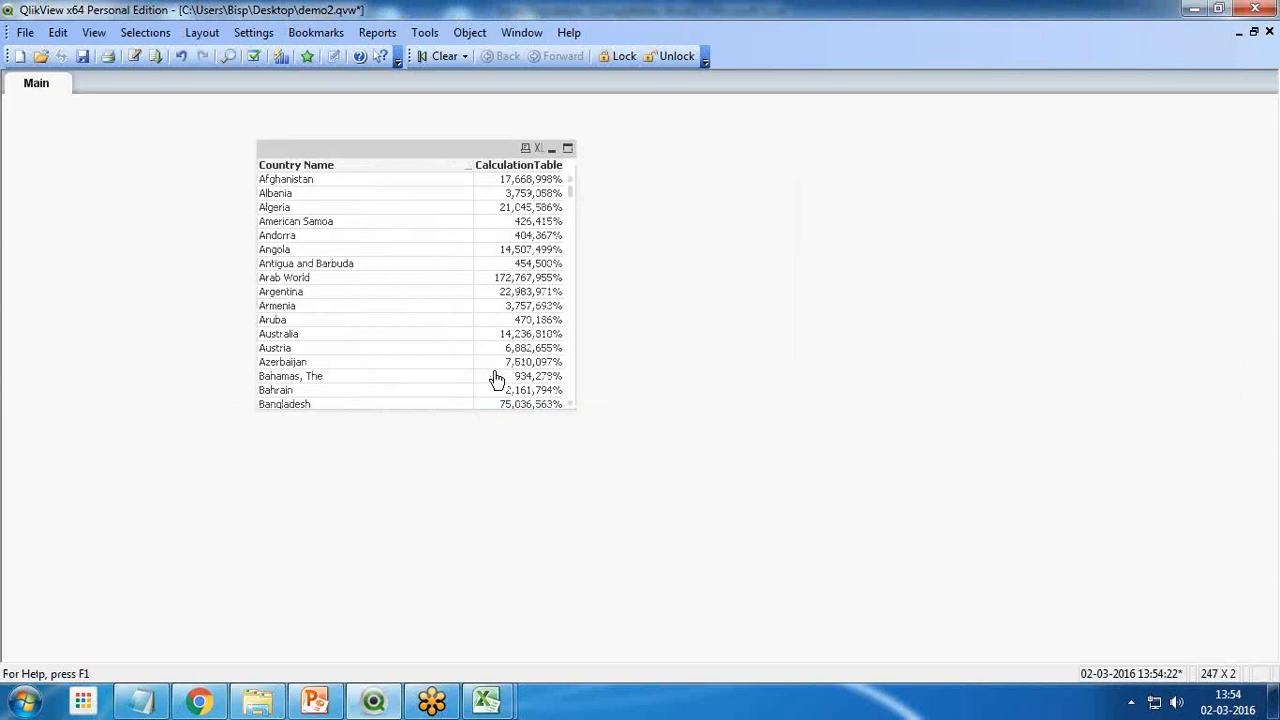